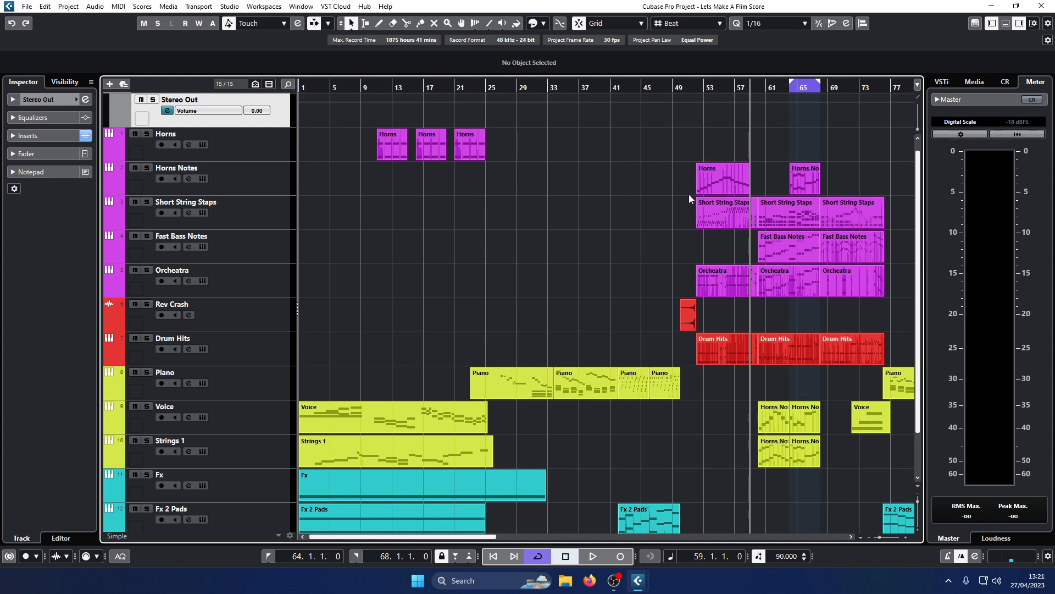
# Step: Inspect the Frequency and MultibandCompressor inserts on the Stereo Out channel, and close its channel settings
pyautogui.click(167, 110)
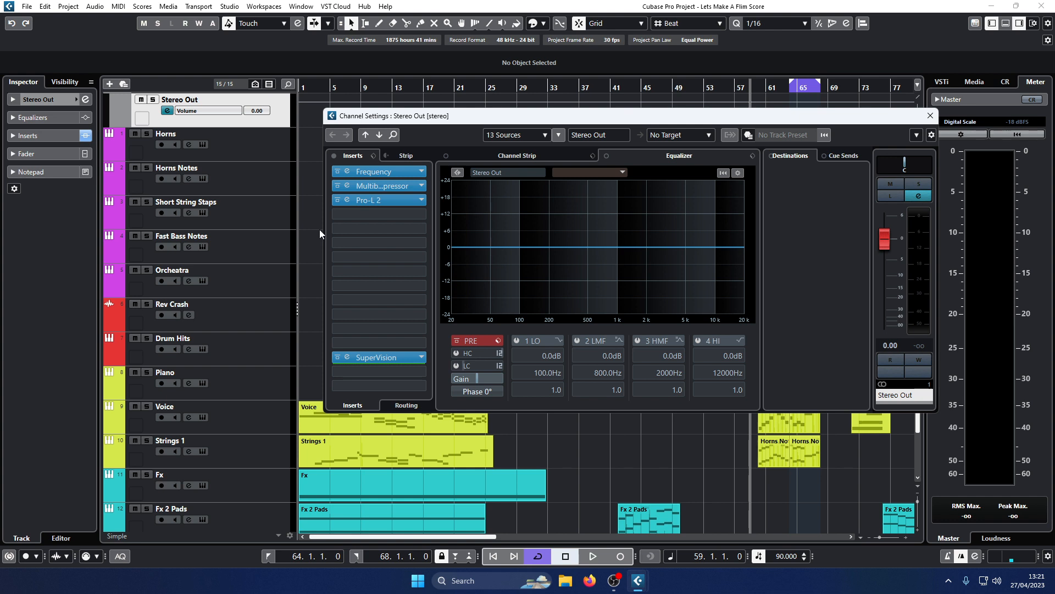
pyautogui.click(349, 171)
pyautogui.click(348, 171)
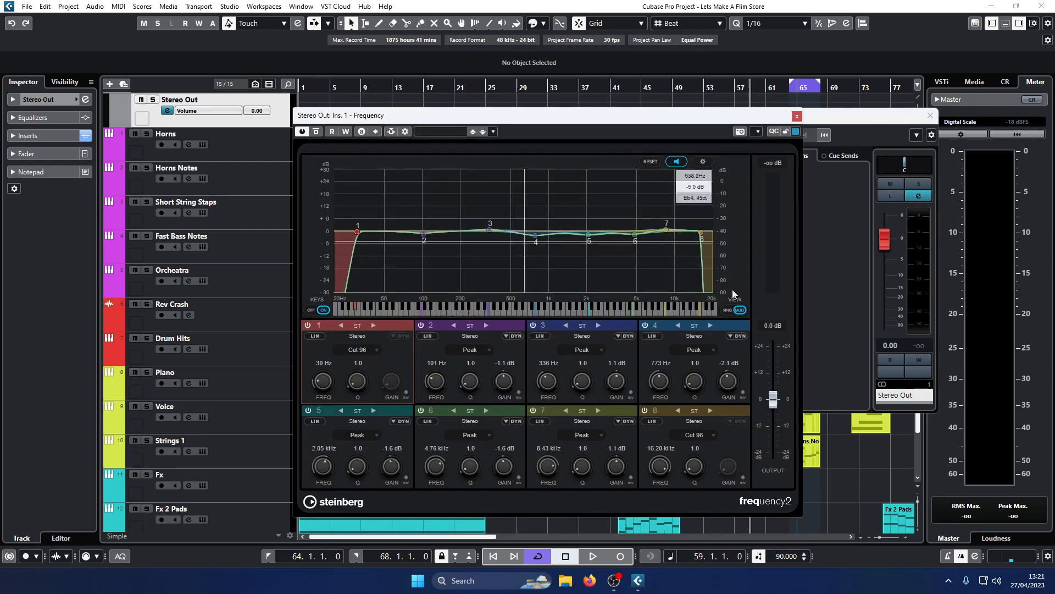
pyautogui.click(797, 116)
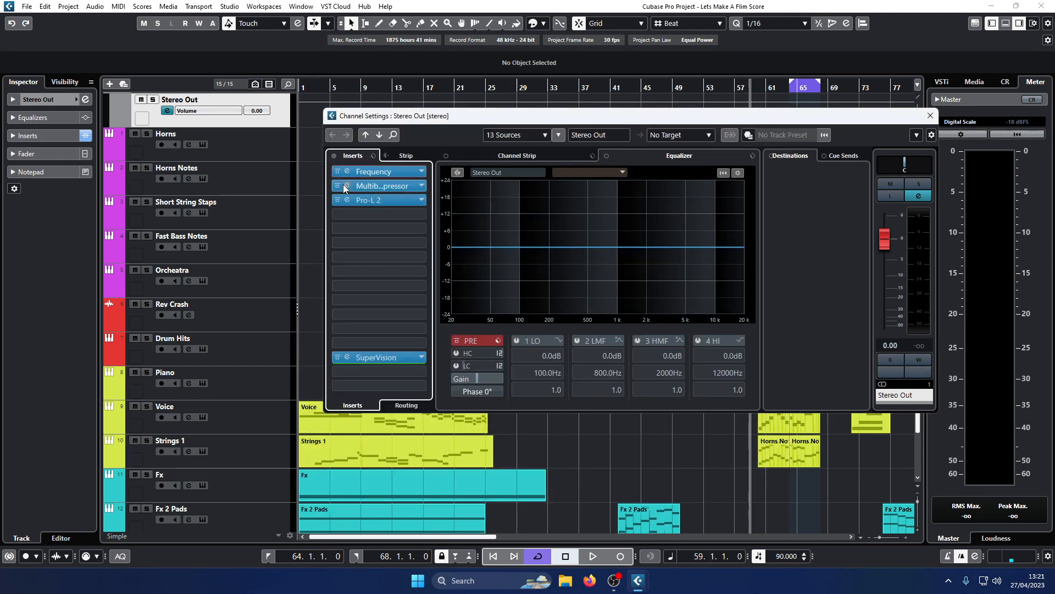
pyautogui.click(345, 186)
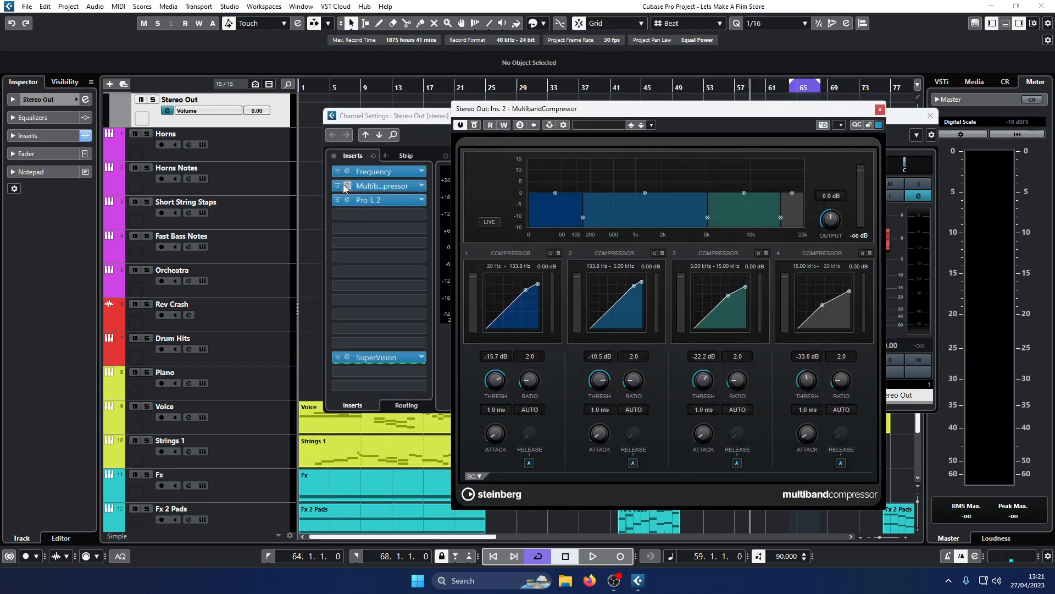
pyautogui.click(880, 110)
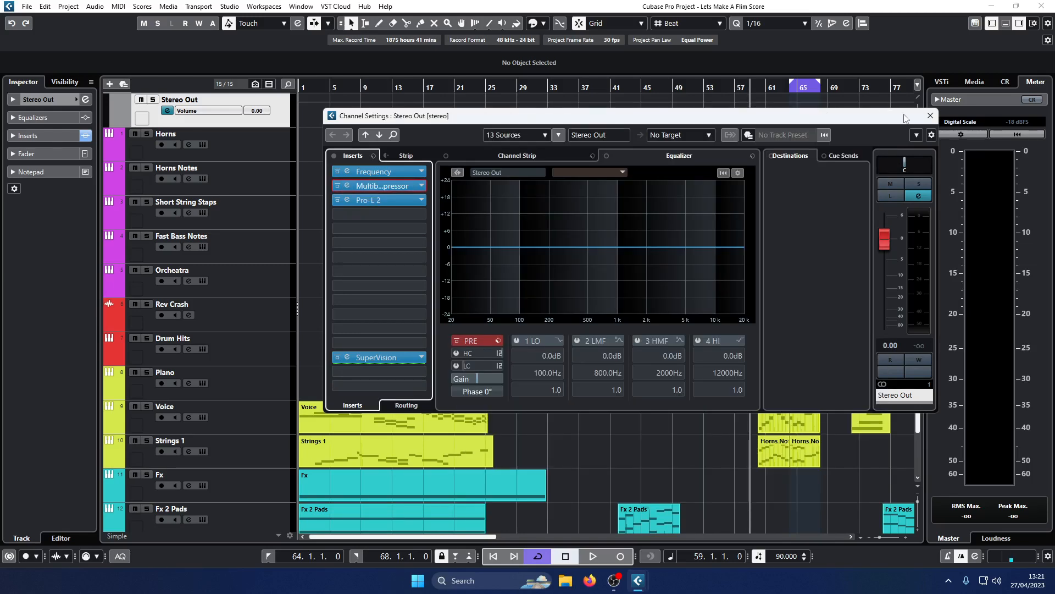
pyautogui.click(931, 115)
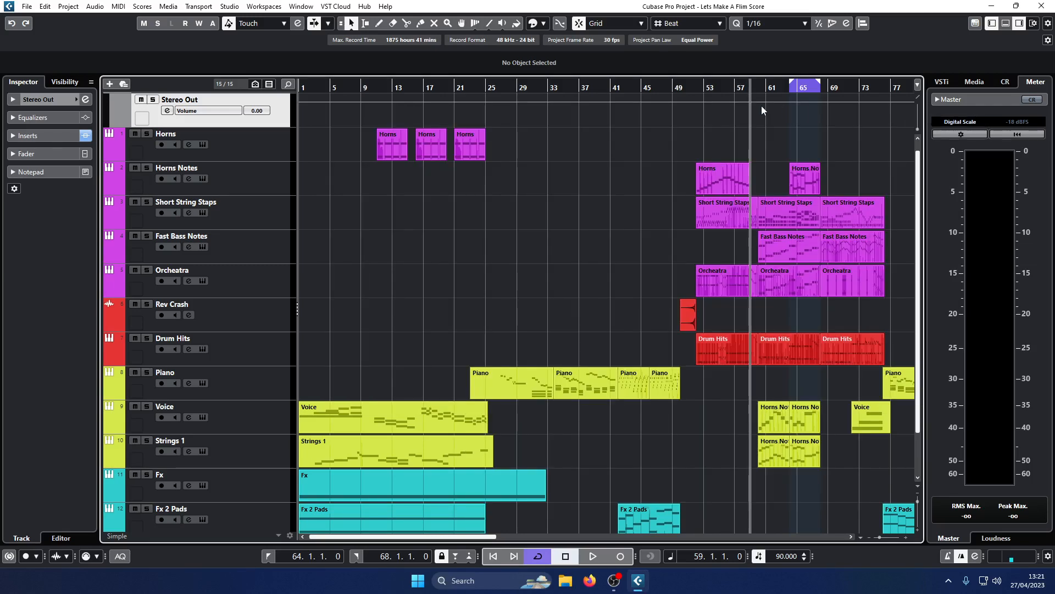
# Step: Audition the orchestral section from bar 52, compare it with the quieter piano parts around bars 33 and 44, and stop playback
pyautogui.click(697, 88)
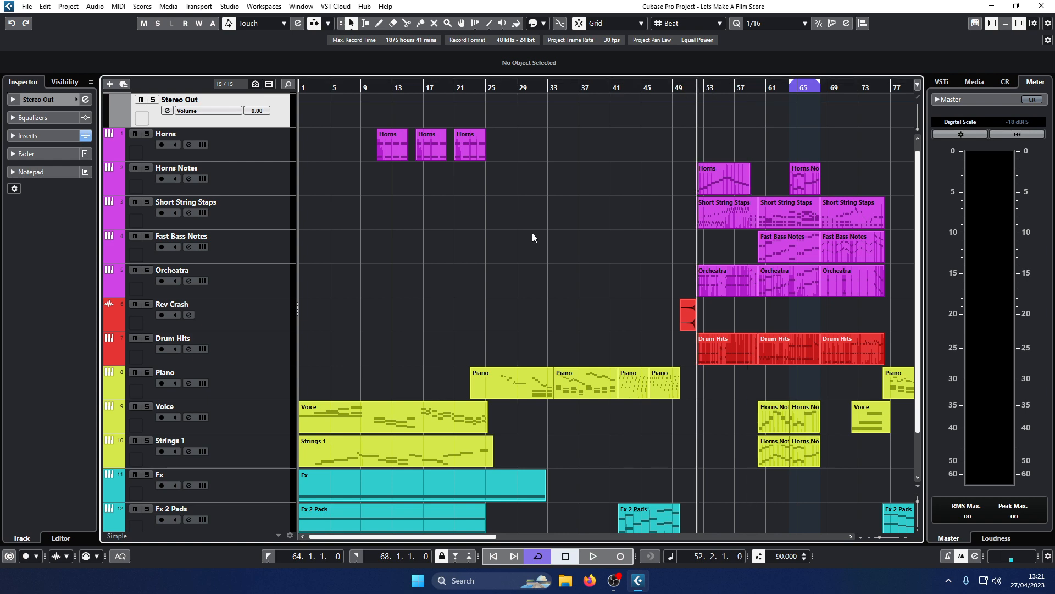
pyautogui.scroll(-3, 497, 433)
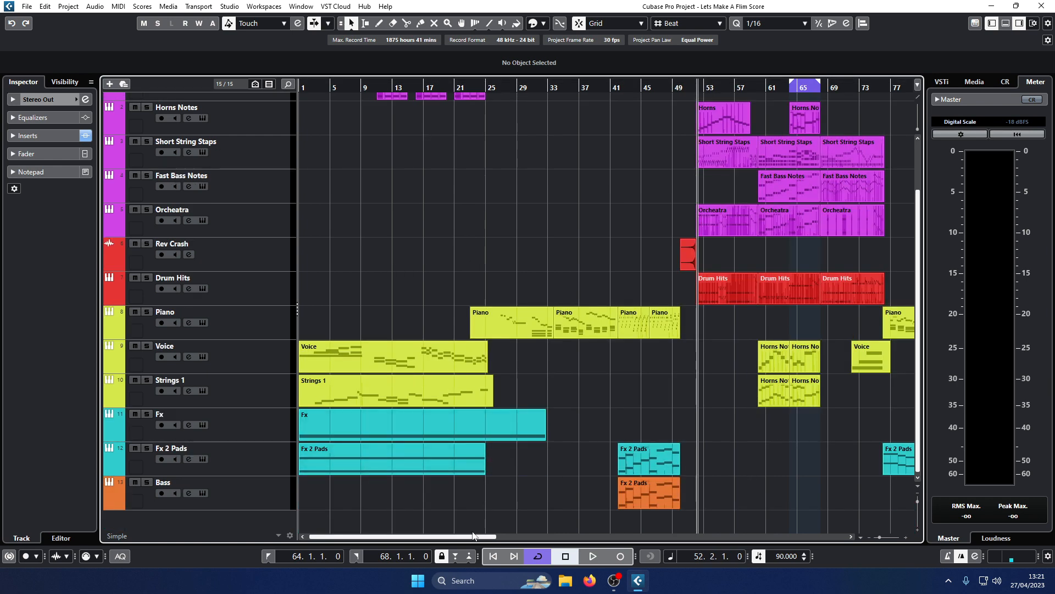
pyautogui.moveTo(472, 536); pyautogui.dragTo(510, 540)
pyautogui.scroll(2, 551, 314)
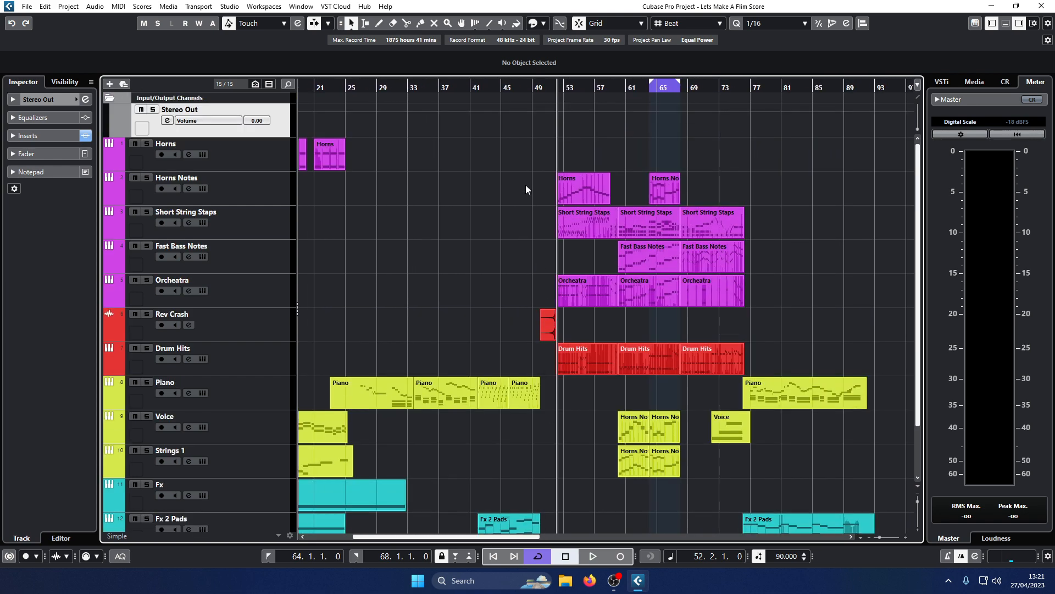
pyautogui.press('space')
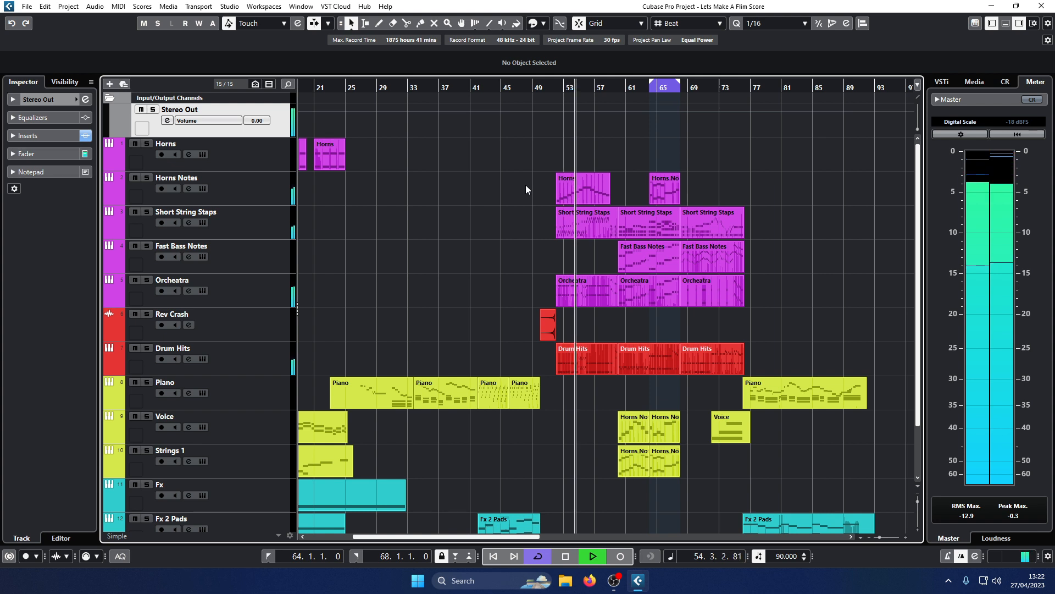
pyautogui.click(408, 88)
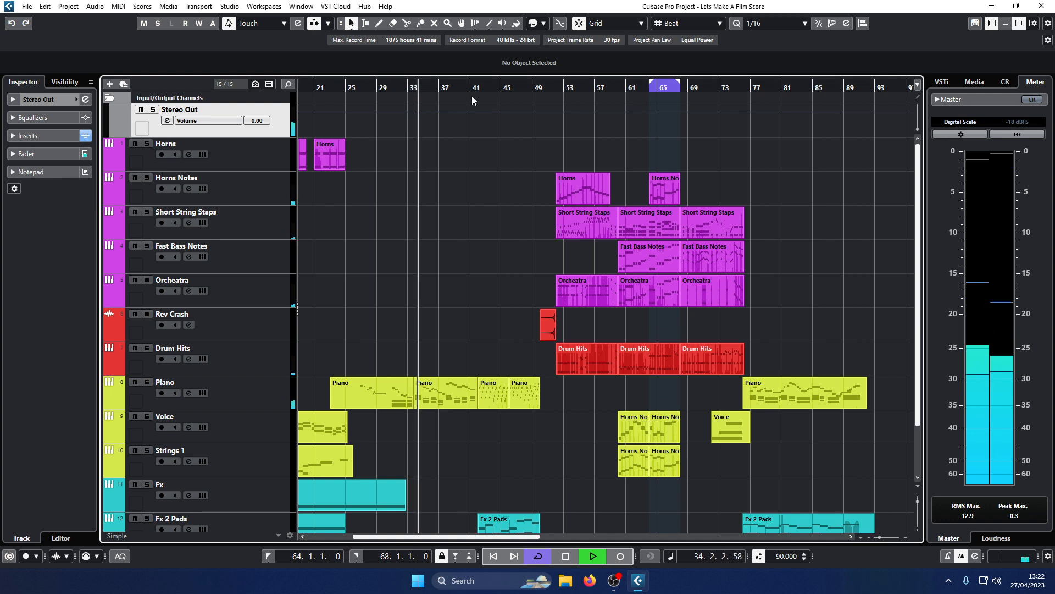
pyautogui.click(491, 89)
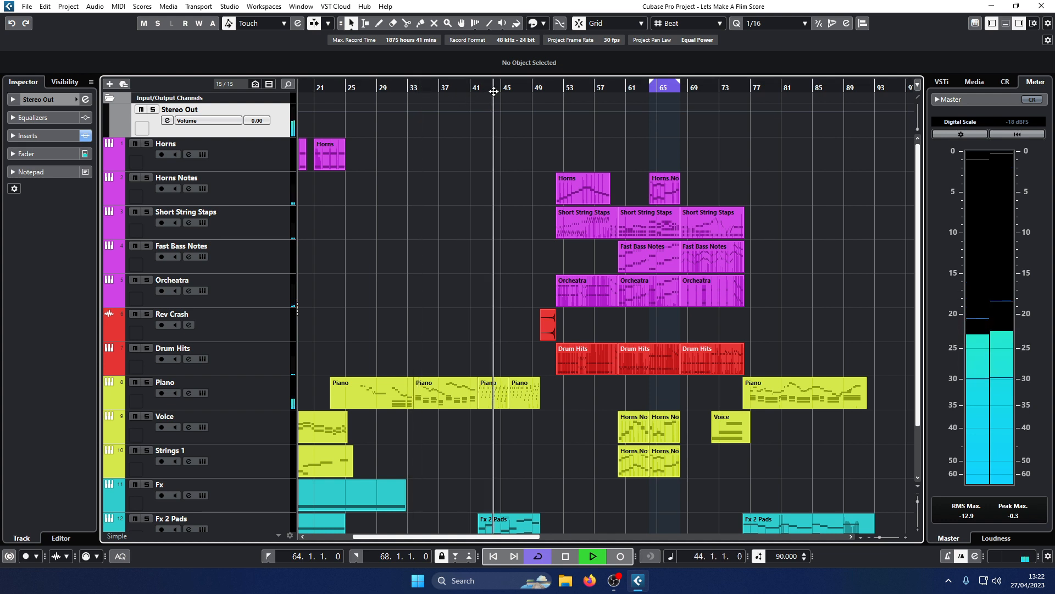
pyautogui.click(569, 89)
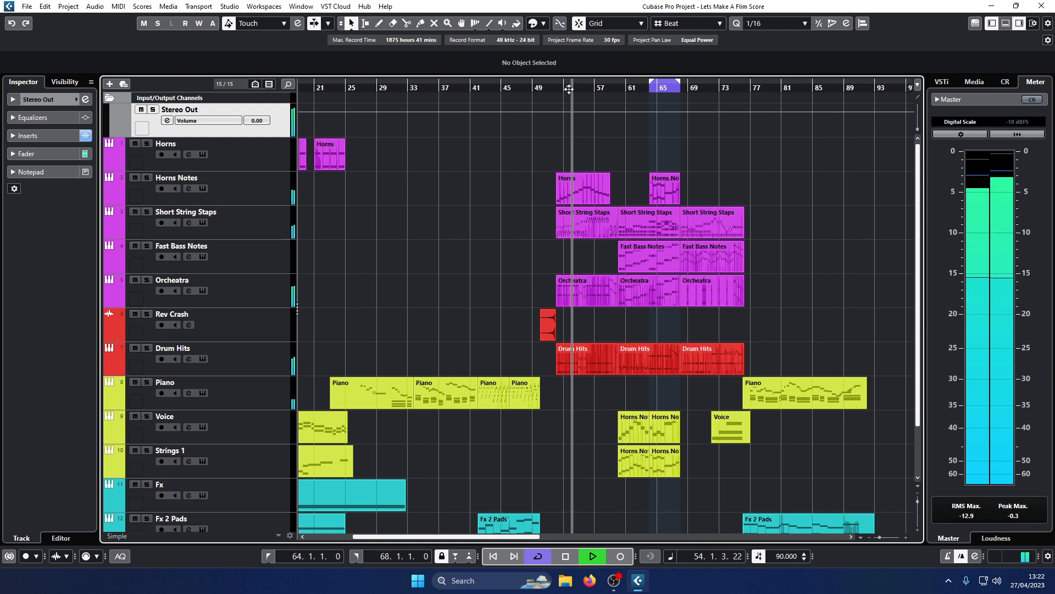
pyautogui.press('space')
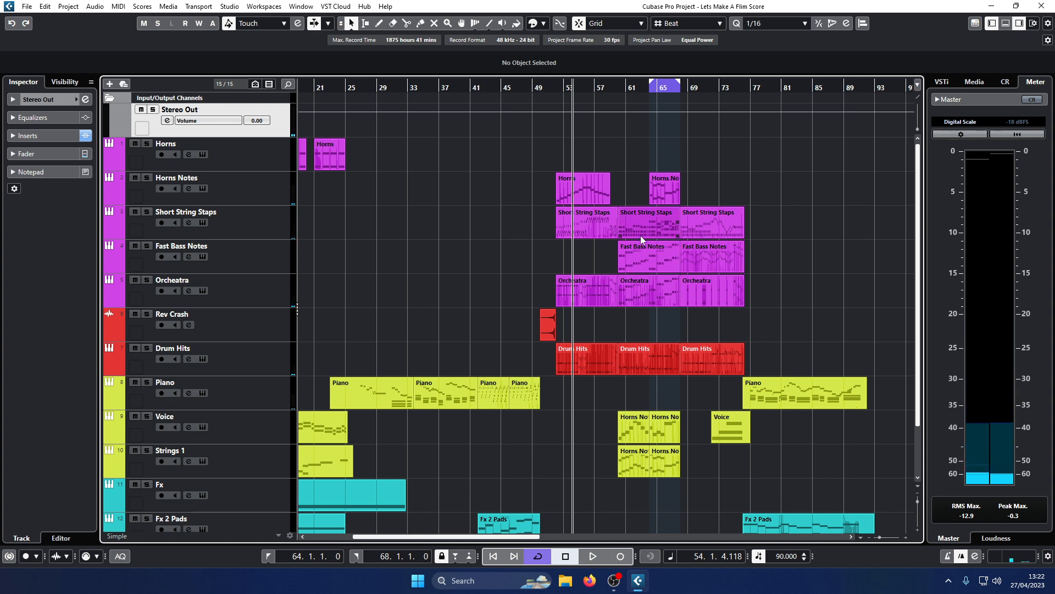
# Step: Switch the SuperVision insert on Stereo Out to the Wavescope module during playback and close the plug-in
pyautogui.click(167, 121)
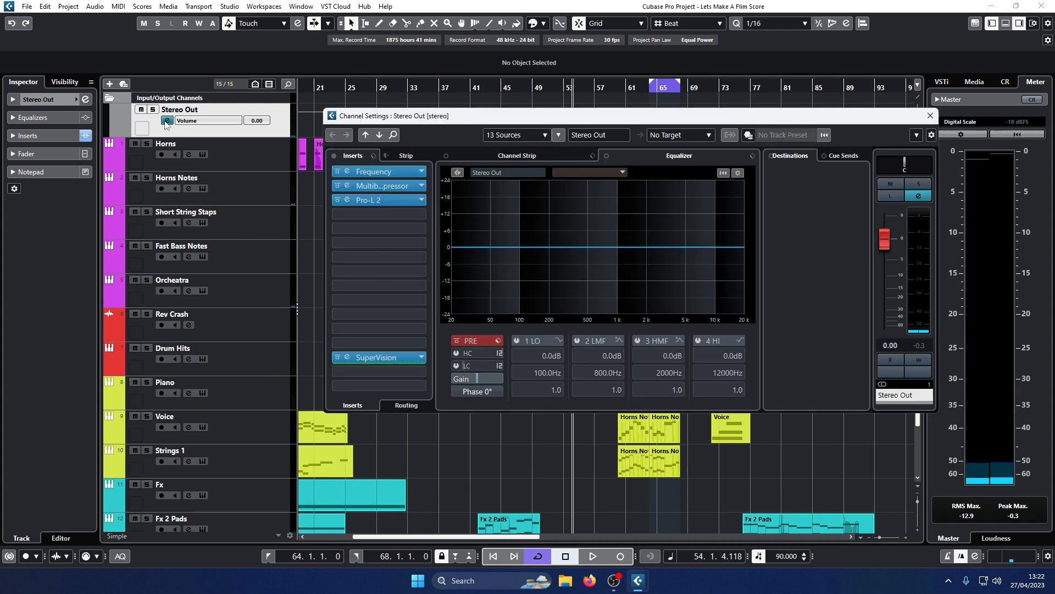
pyautogui.click(348, 357)
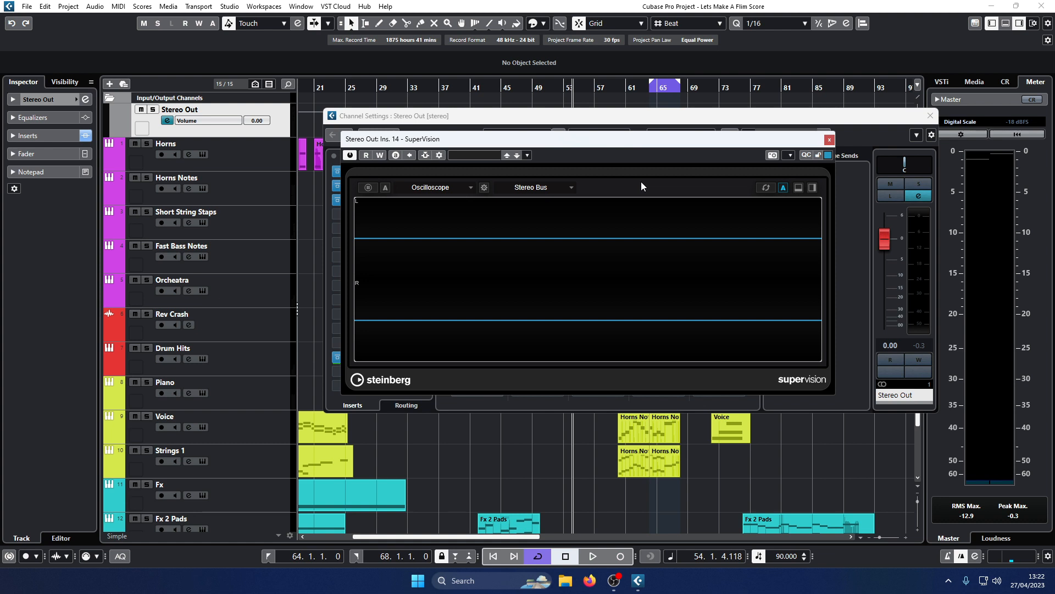
pyautogui.press('space')
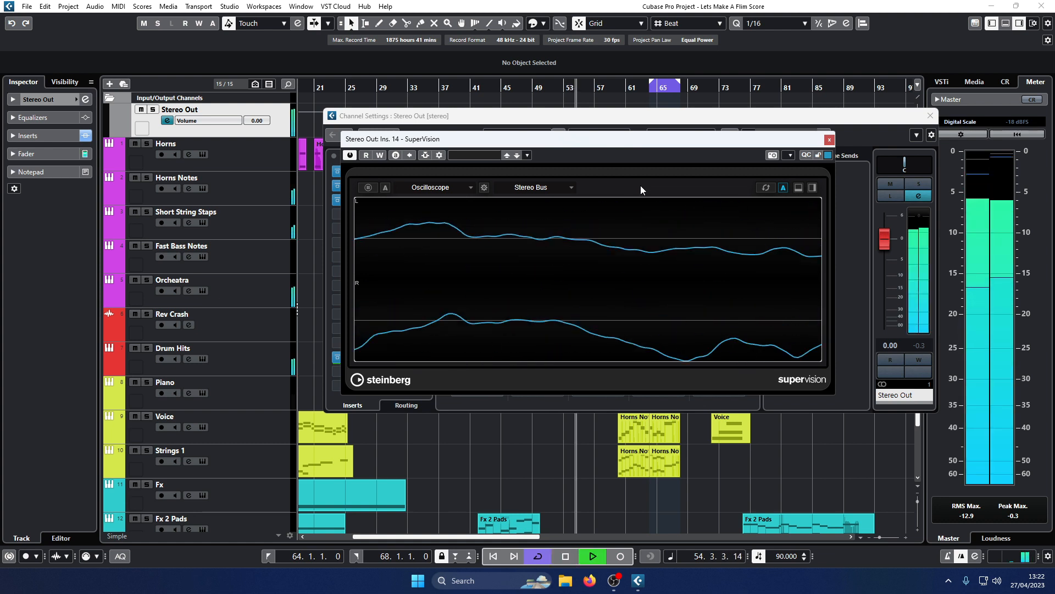
pyautogui.click(471, 188)
pyautogui.click(411, 290)
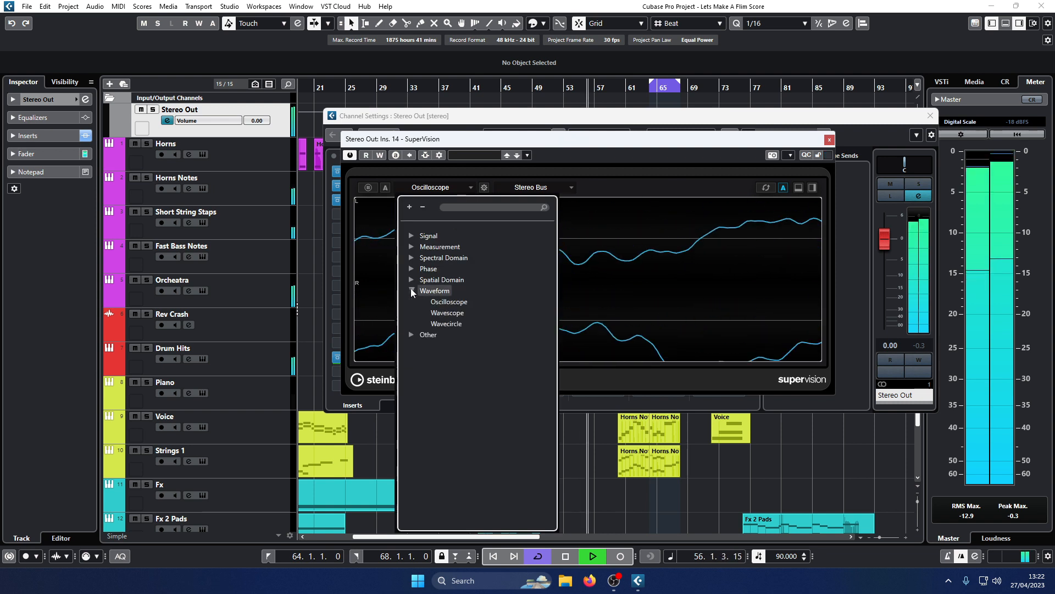
pyautogui.click(459, 312)
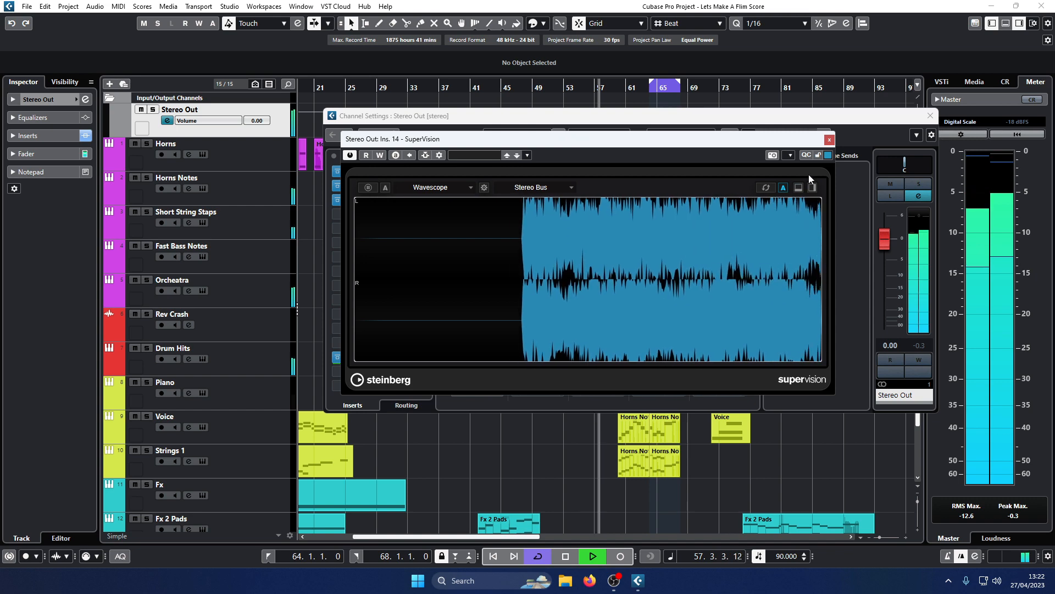
pyautogui.click(829, 140)
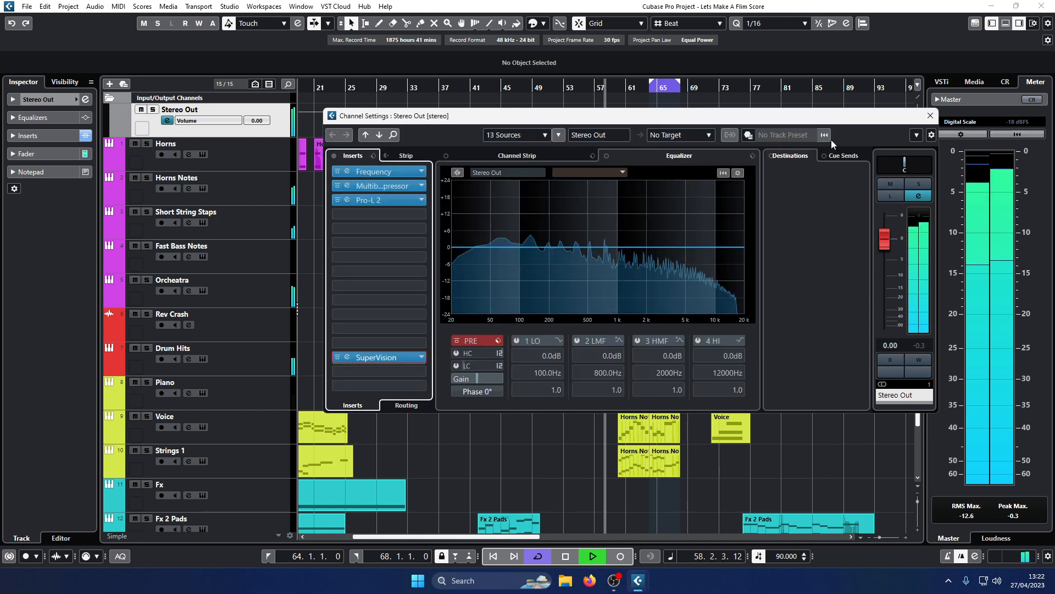
# Step: Check the MultibandCompressor and Pro-L 2 inserts on Stereo Out while the orchestral section plays
pyautogui.click(347, 186)
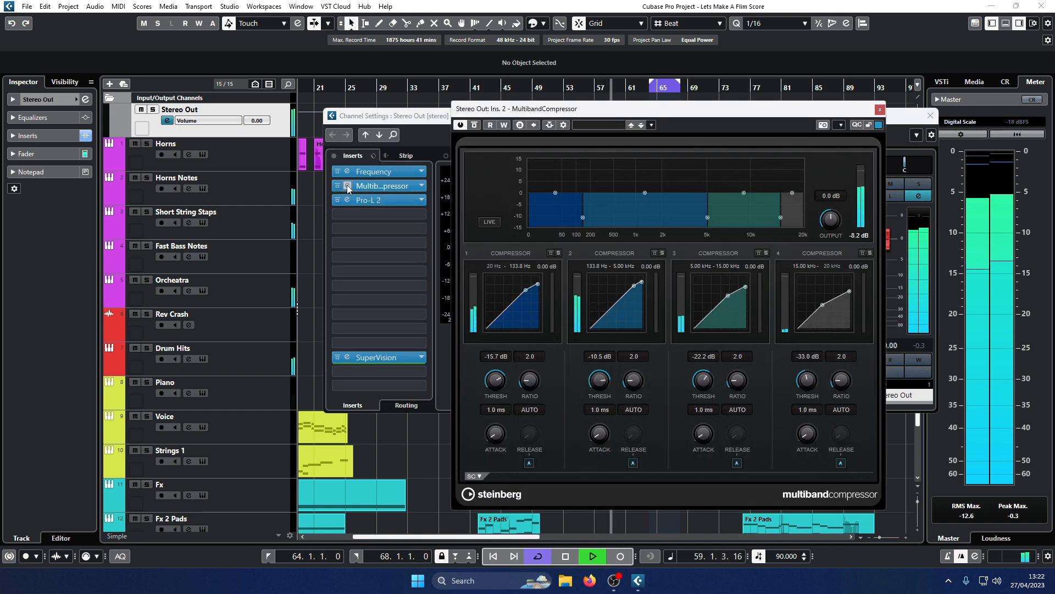
pyautogui.click(348, 187)
pyautogui.click(346, 201)
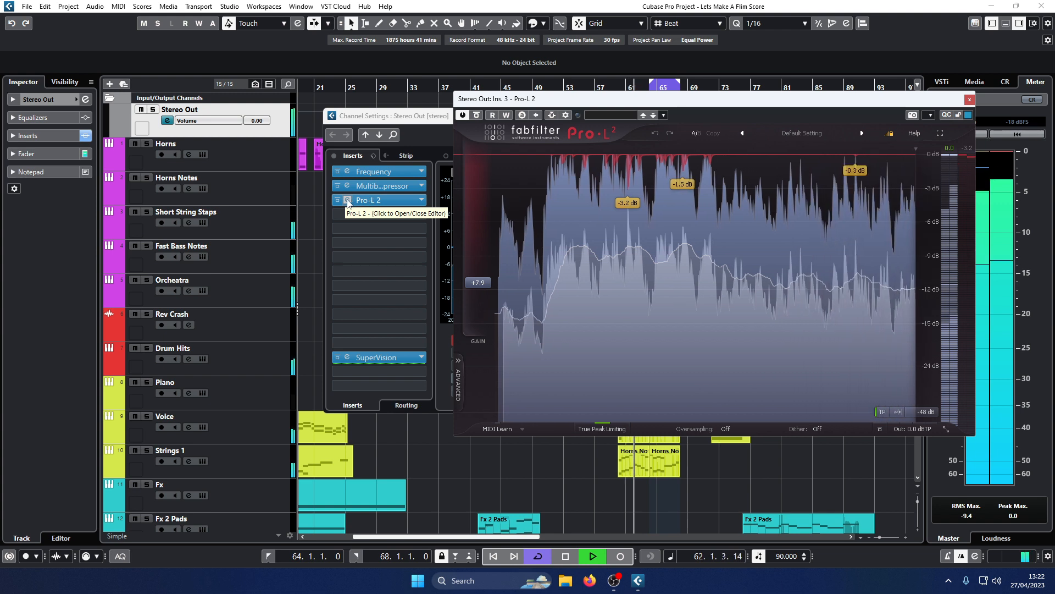
pyautogui.click(347, 200)
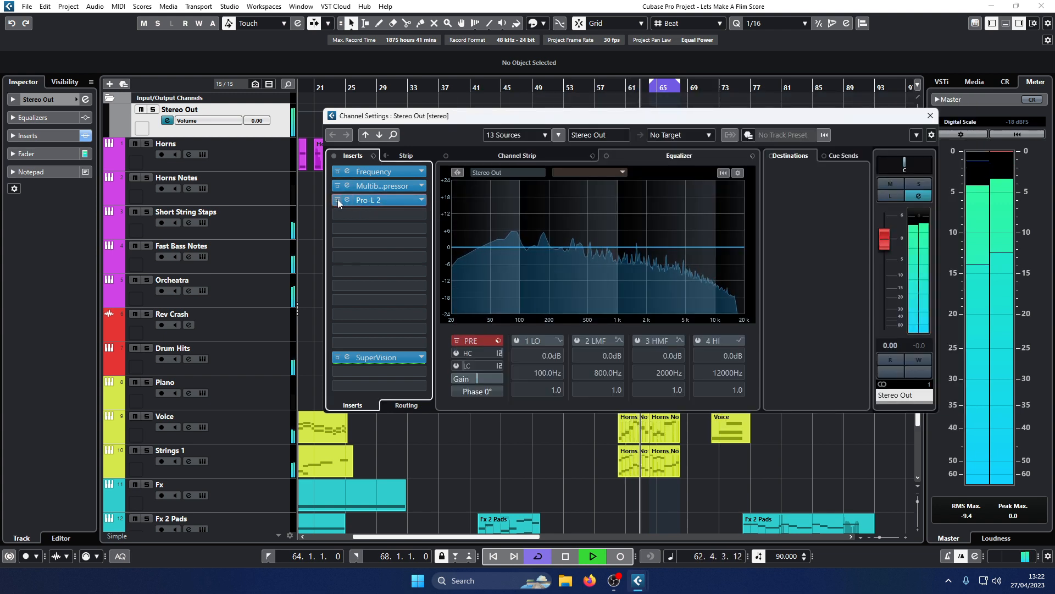
# Step: Bypass the Pro-L 2, MultibandCompressor and Frequency inserts, and reactivate only Frequency and MultibandCompressor
pyautogui.click(338, 199)
pyautogui.click(338, 189)
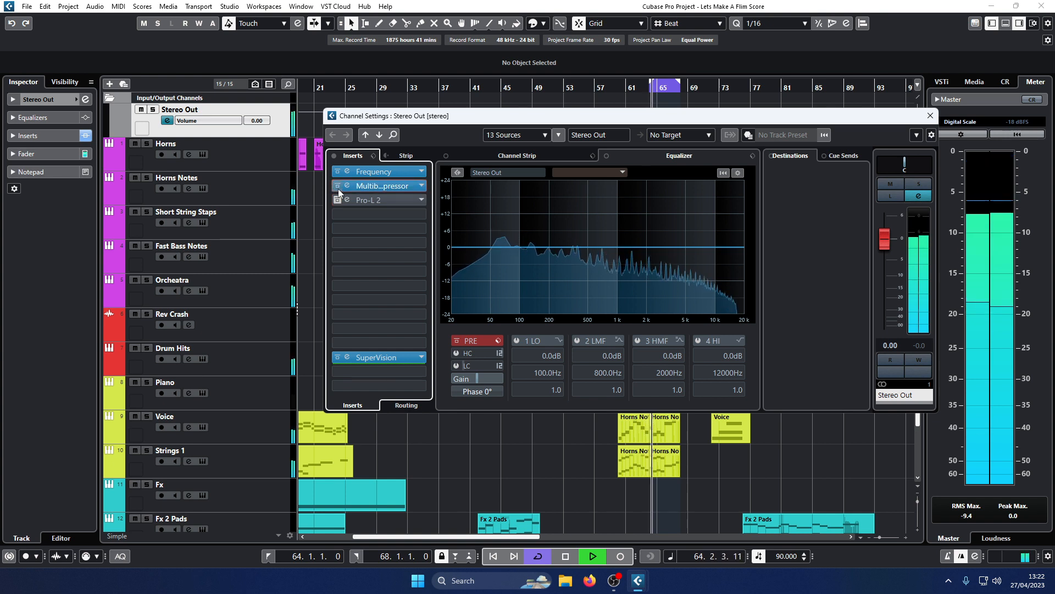
pyautogui.click(336, 172)
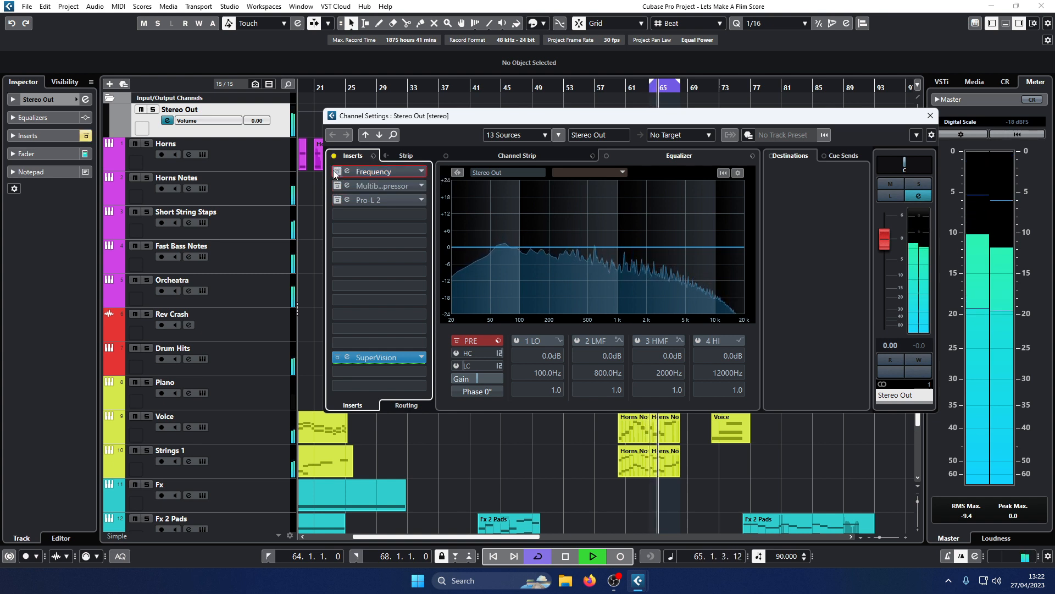
pyautogui.click(334, 170)
pyautogui.click(337, 185)
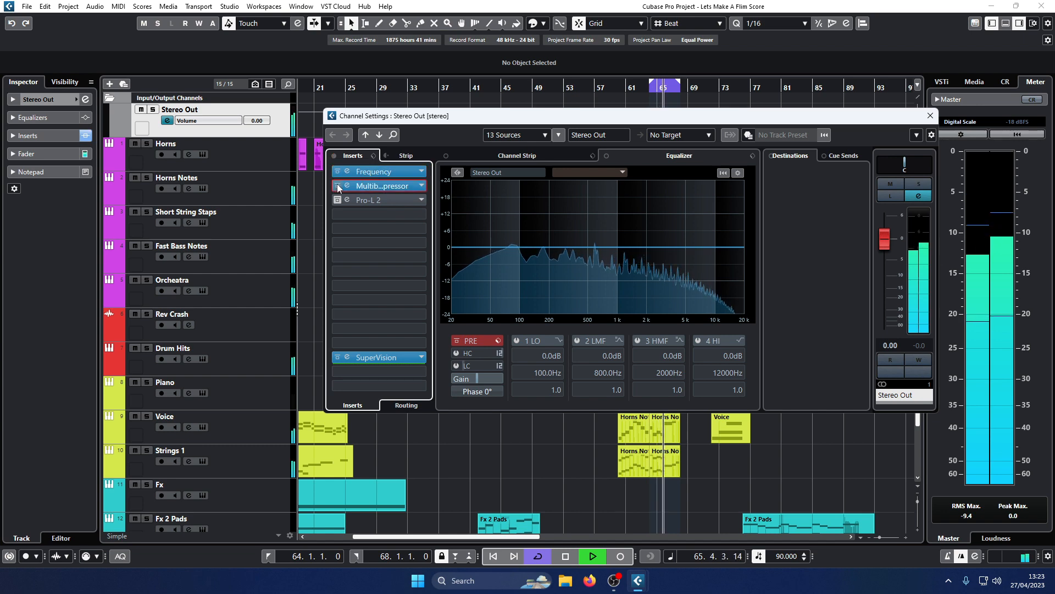
# Step: Set the MultibandCompressor's crossover between bands 2 and 3 to 3.40 kHz, and compare the sound with the compressor bypassed
pyautogui.click(347, 185)
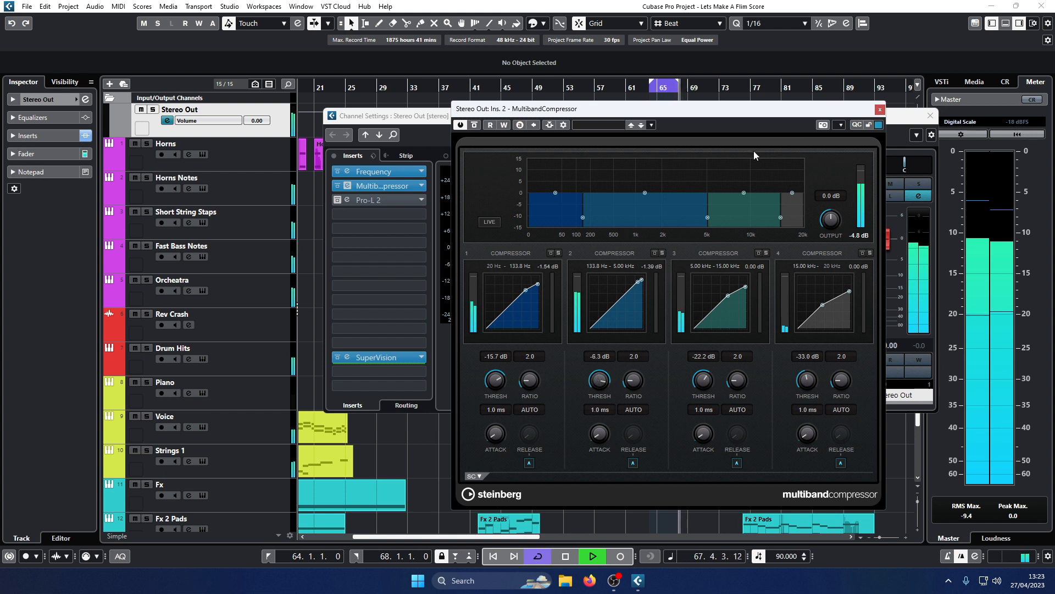
pyautogui.moveTo(707, 217); pyautogui.dragTo(687, 219)
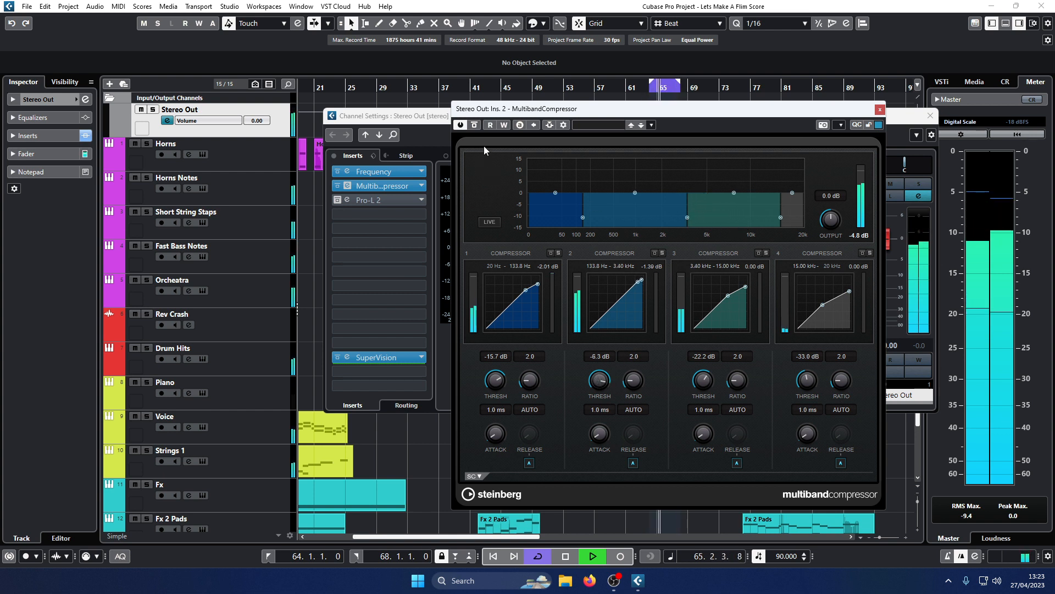
pyautogui.click(474, 125)
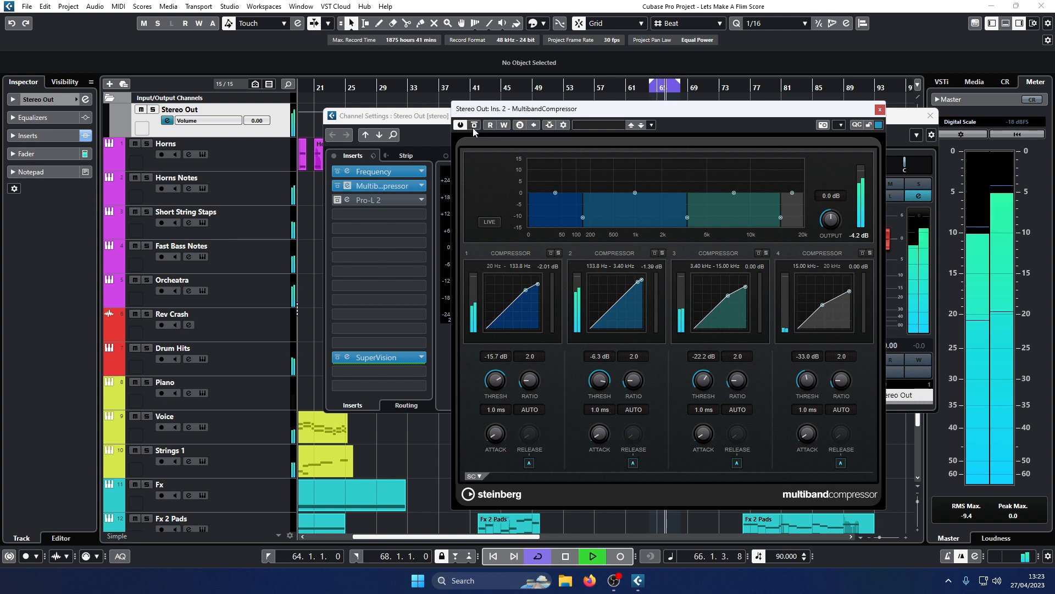
pyautogui.click(474, 125)
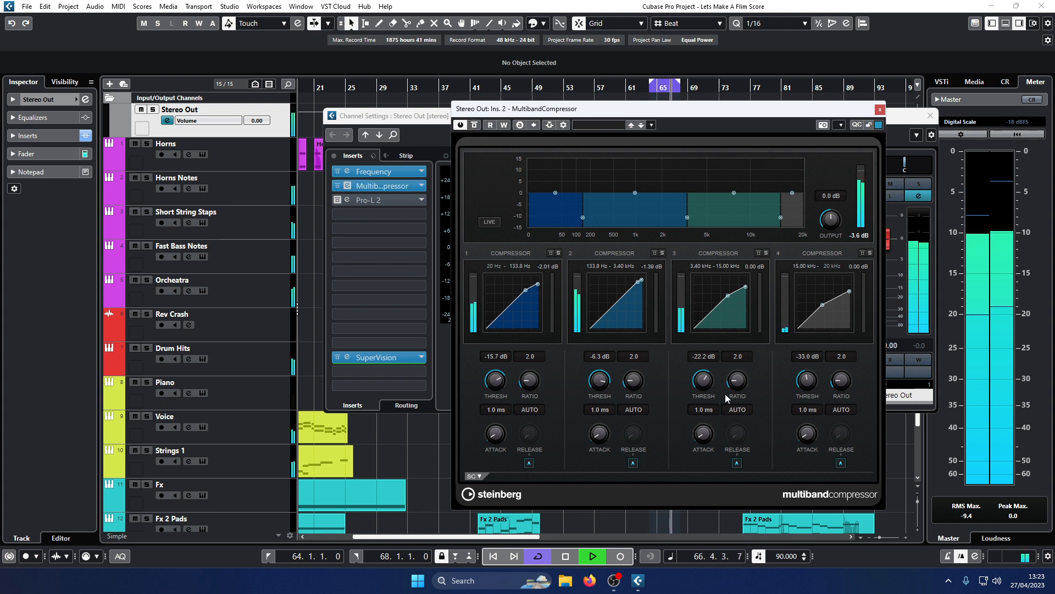
# Step: Try a band 3 threshold of -11.7 dB, comparing the sound with the compressor bypassed and active
pyautogui.moveTo(712, 391); pyautogui.dragTo(712, 374)
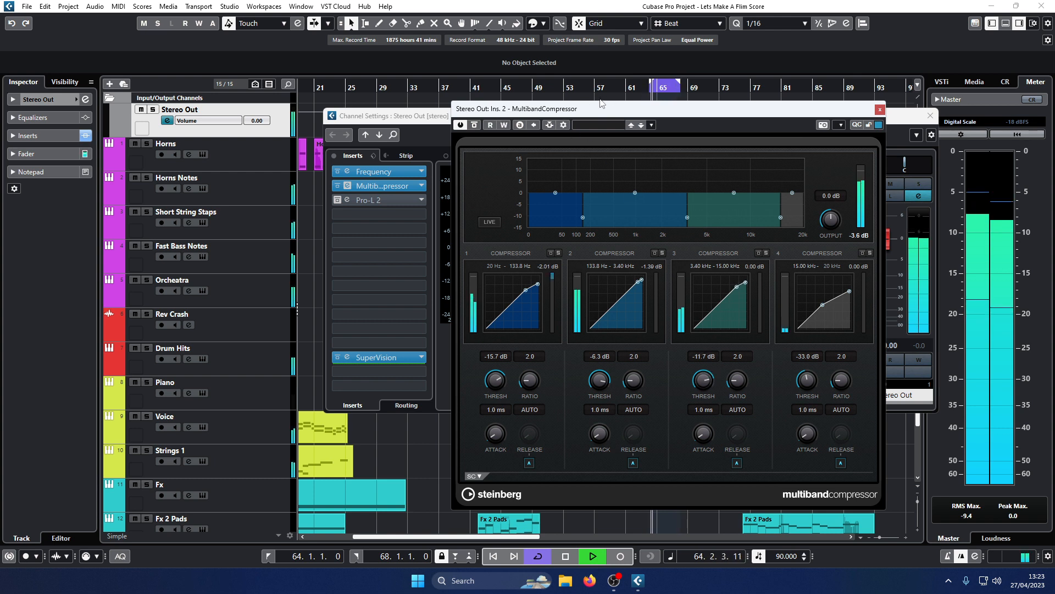
pyautogui.click(475, 125)
pyautogui.click(474, 126)
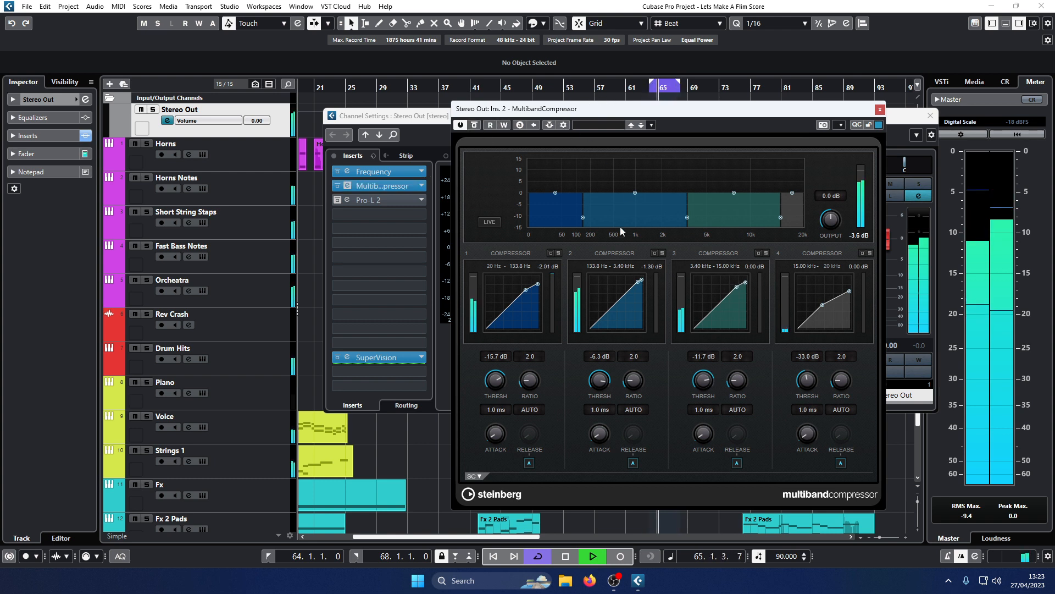
# Step: Set the band 3 threshold to -16.2 dB and the band 4 threshold to -24.6 dB, and bypass the compressor to compare
pyautogui.moveTo(711, 392); pyautogui.dragTo(708, 395)
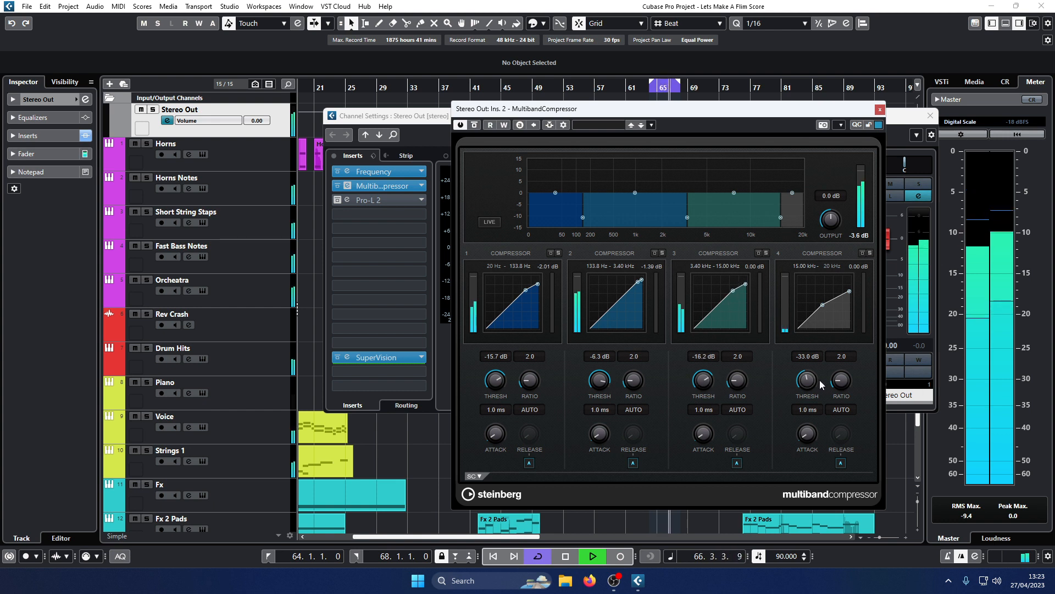
pyautogui.moveTo(807, 385); pyautogui.dragTo(807, 376)
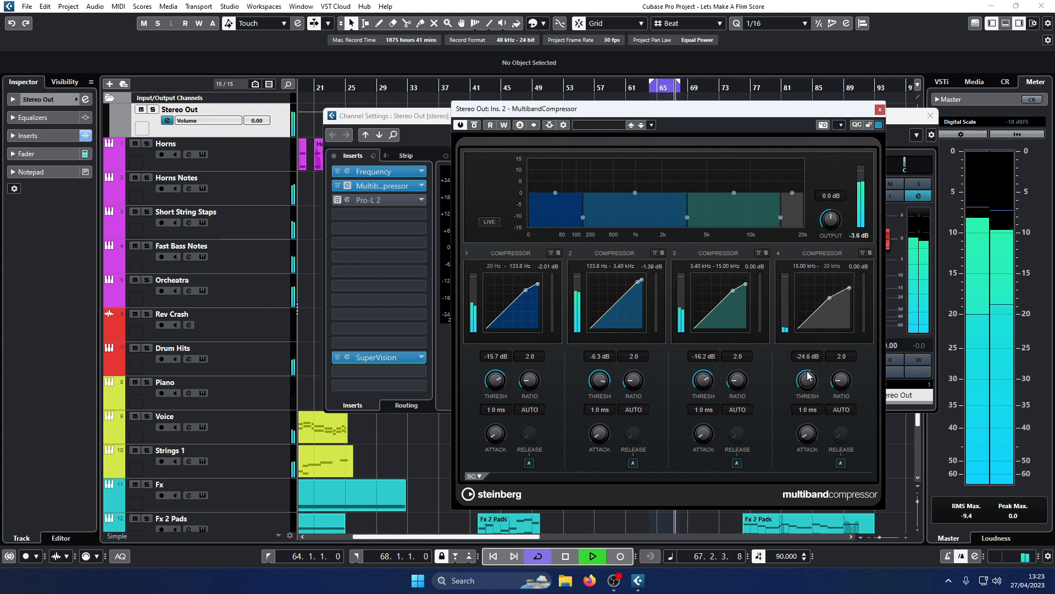
pyautogui.click(476, 125)
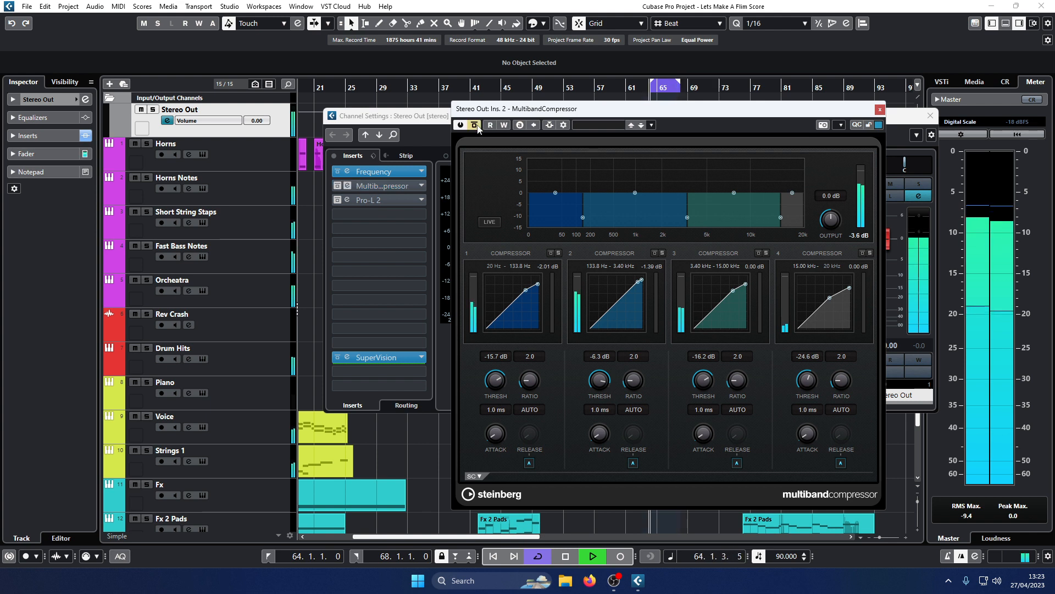
# Step: Reactivate the MultibandCompressor and compare the sound with the whole compressor, band 2 and band 3 bypassed and active
pyautogui.click(475, 126)
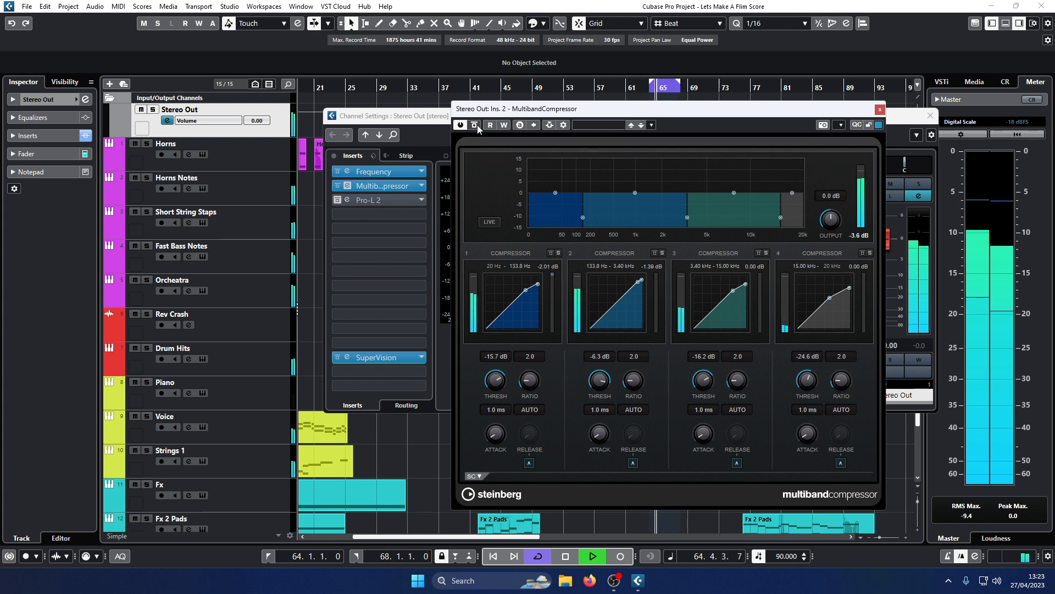
pyautogui.click(475, 126)
pyautogui.click(475, 125)
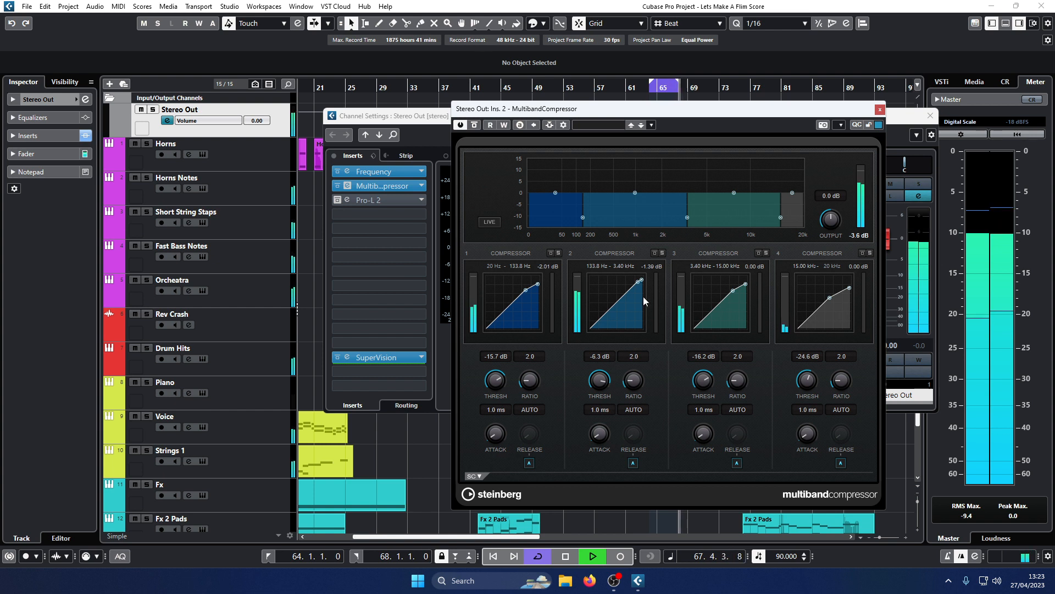
pyautogui.click(655, 253)
pyautogui.click(654, 253)
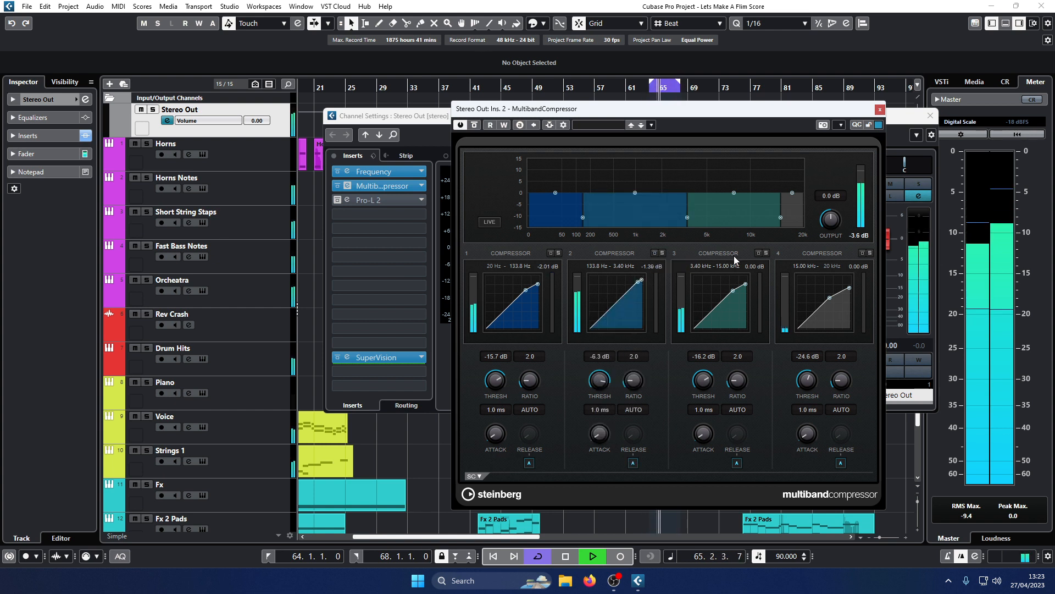
pyautogui.click(758, 253)
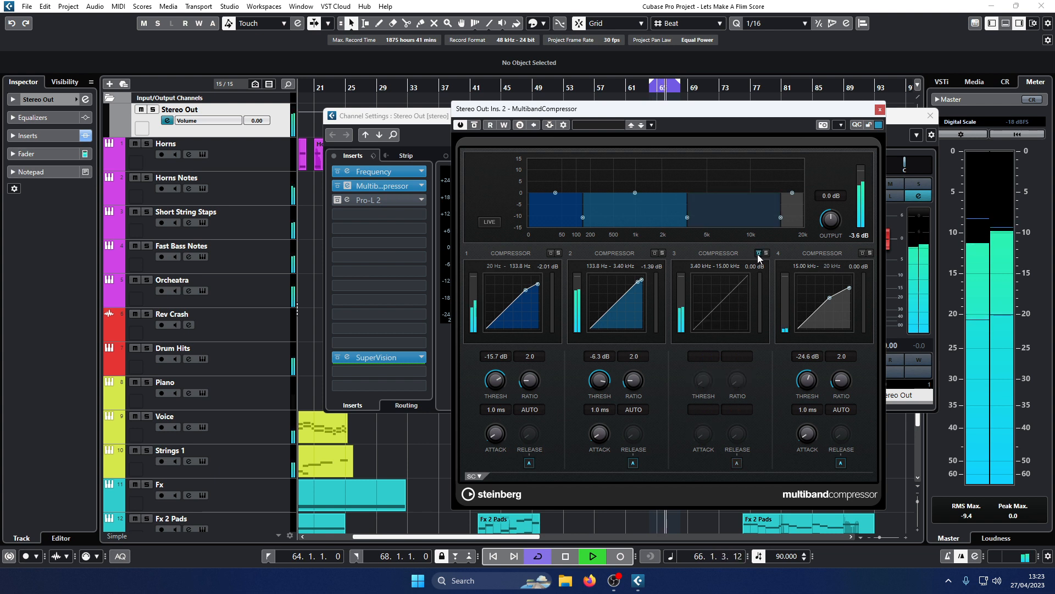
pyautogui.click(758, 253)
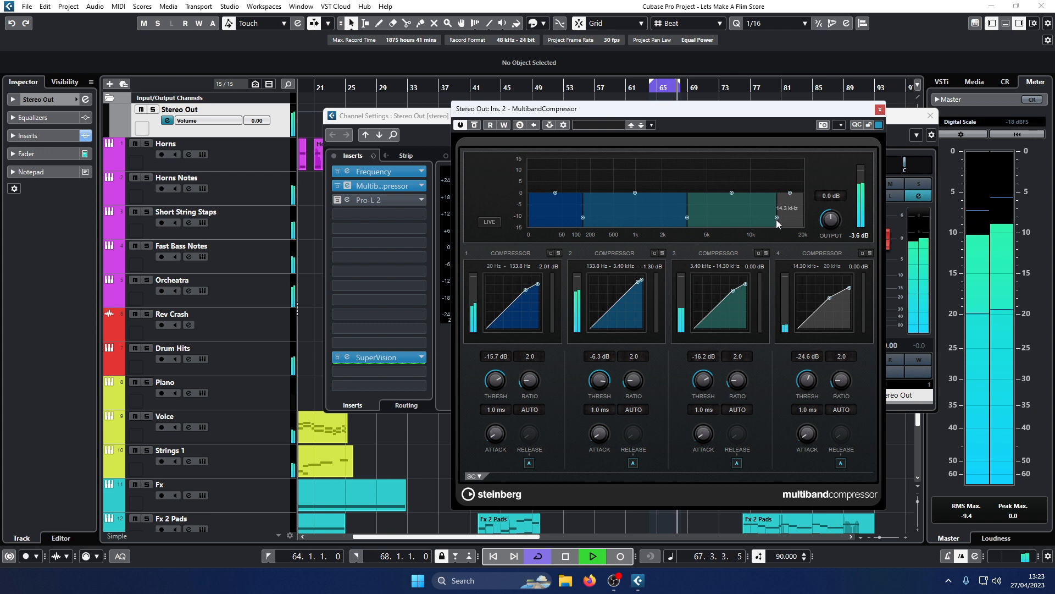
# Step: Set the MultibandCompressor's crossover between bands 3 and 4 to 14.92 kHz, and compare the sound with band 3 bypassed
pyautogui.moveTo(776, 219); pyautogui.dragTo(780, 220)
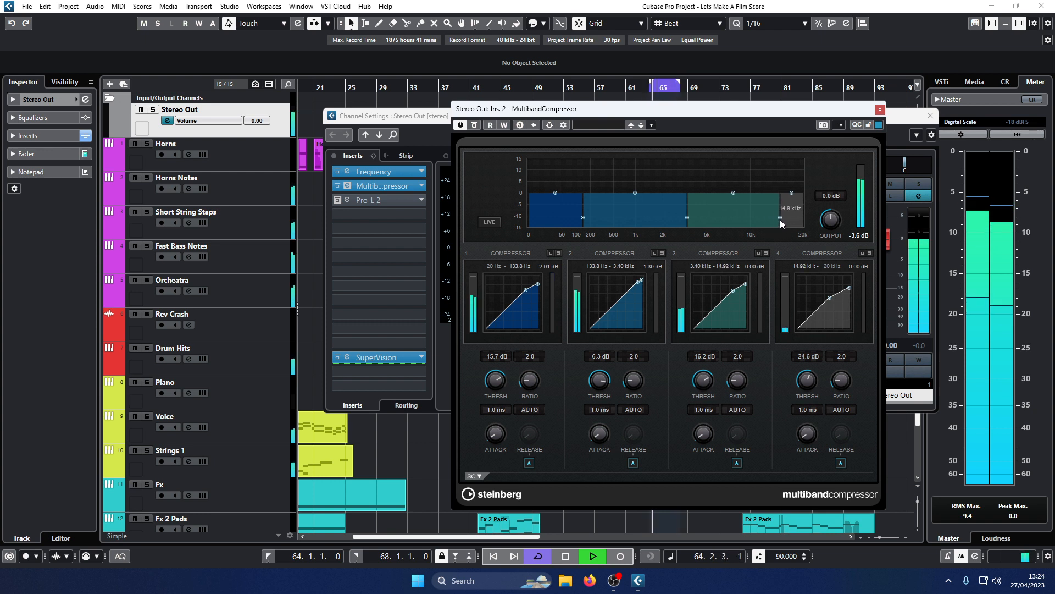
pyautogui.click(759, 253)
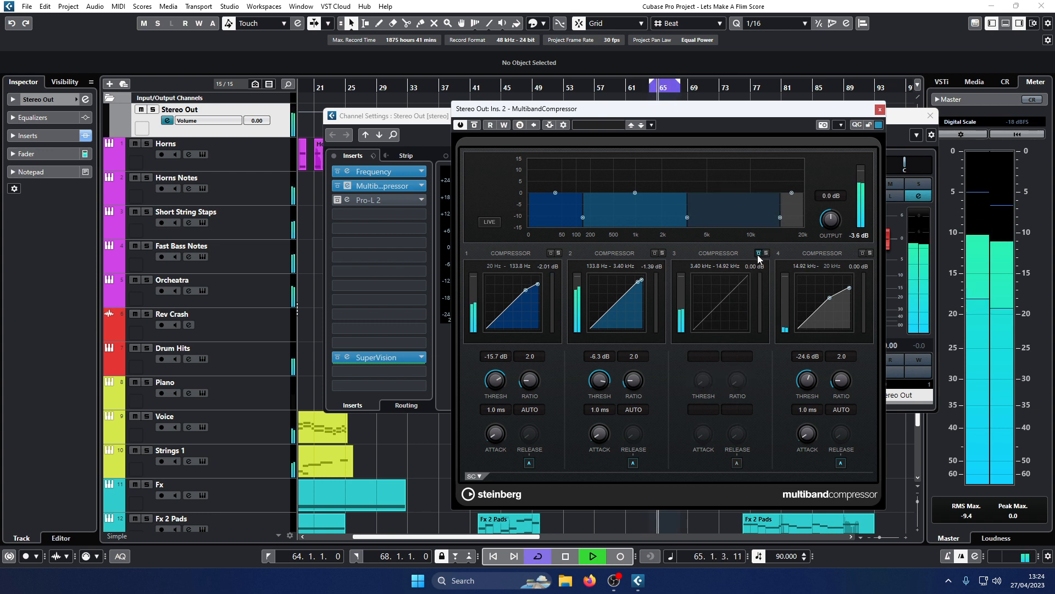
pyautogui.click(759, 254)
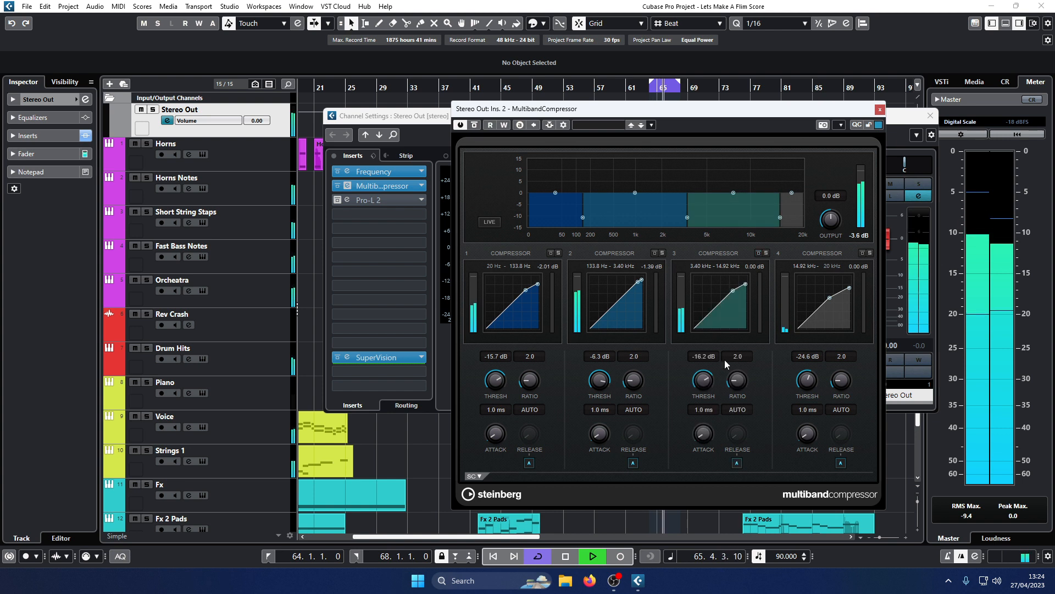
# Step: Try a band 3 threshold of -10.5 dB, repeatedly comparing the sound with the compressor bypassed and active
pyautogui.moveTo(705, 387)
pyautogui.mouseDown()
pyautogui.moveTo(705, 400)
pyautogui.moveTo(709, 377)
pyautogui.mouseUp()
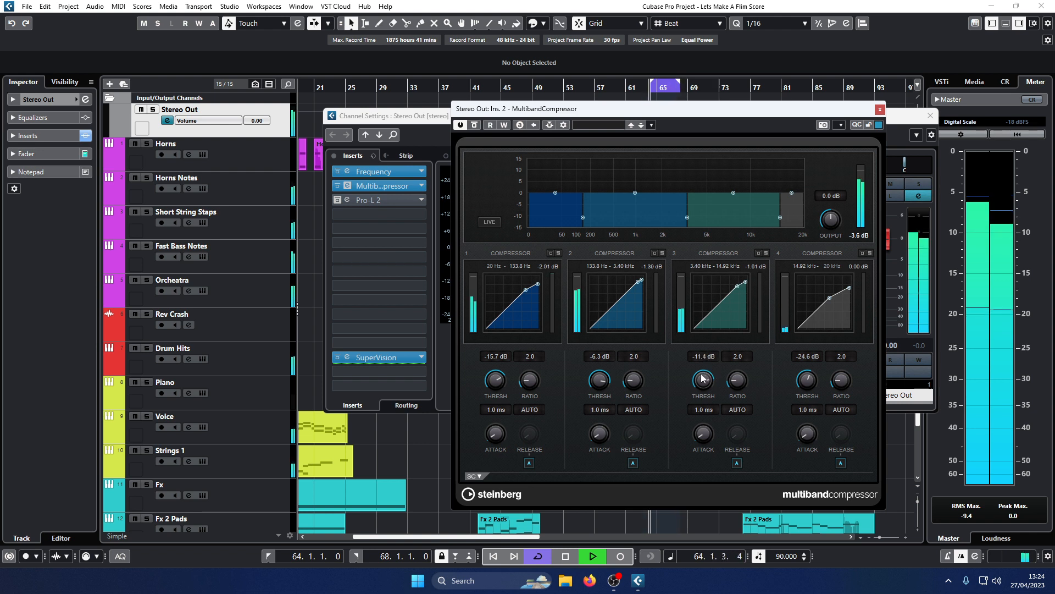
pyautogui.click(475, 126)
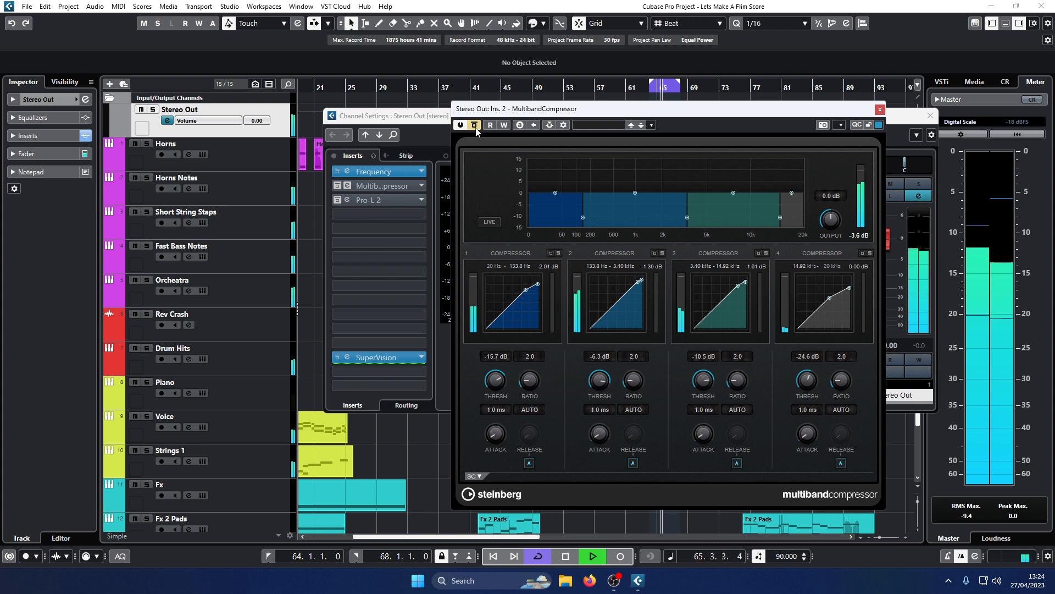
pyautogui.click(475, 127)
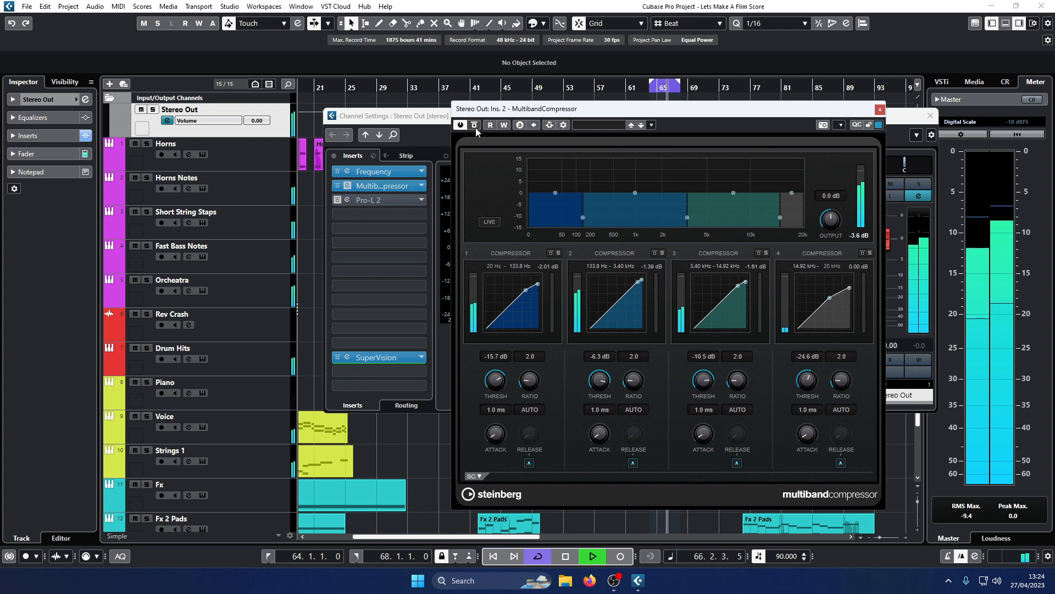
pyautogui.click(475, 127)
pyautogui.click(475, 126)
pyautogui.click(475, 126)
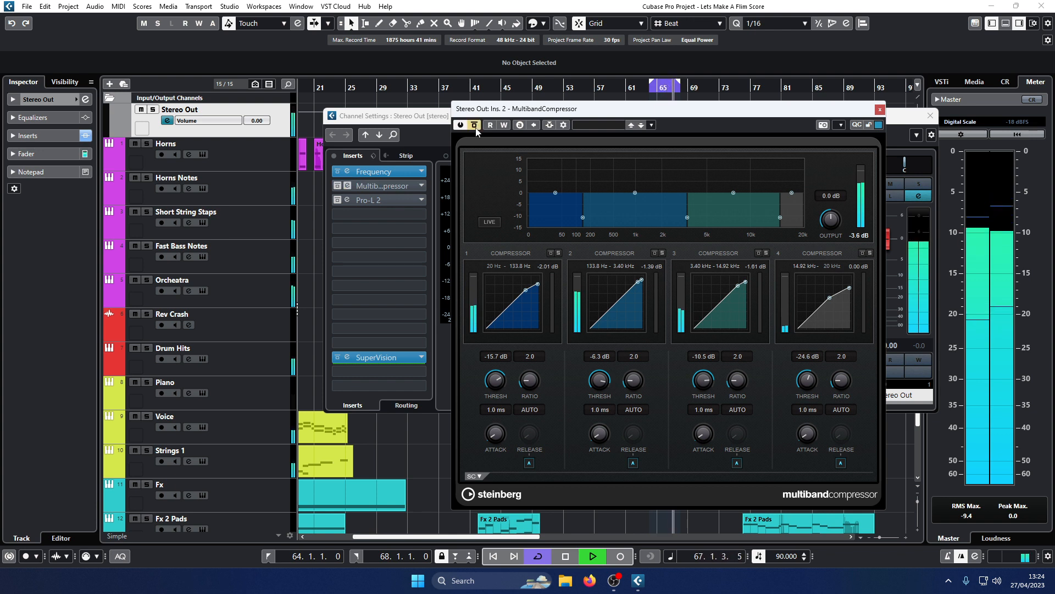
pyautogui.click(475, 126)
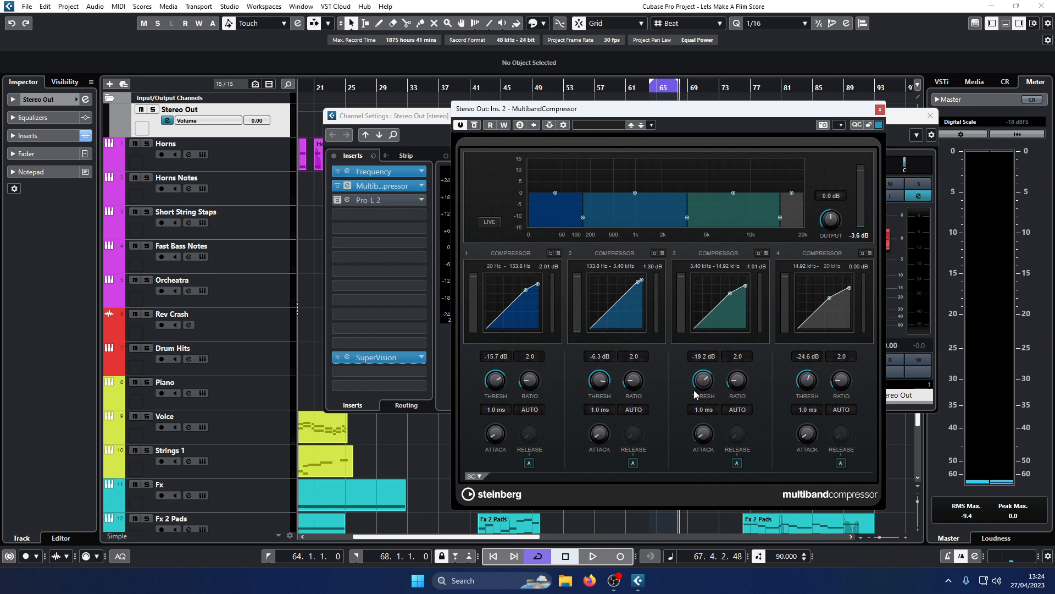
# Step: Set the MultibandCompressor's band 3 threshold to -12.6 dB and close the plug-in window
pyautogui.scroll(3, 703, 382)
pyautogui.moveTo(704, 382); pyautogui.dragTo(700, 384)
pyautogui.click(880, 109)
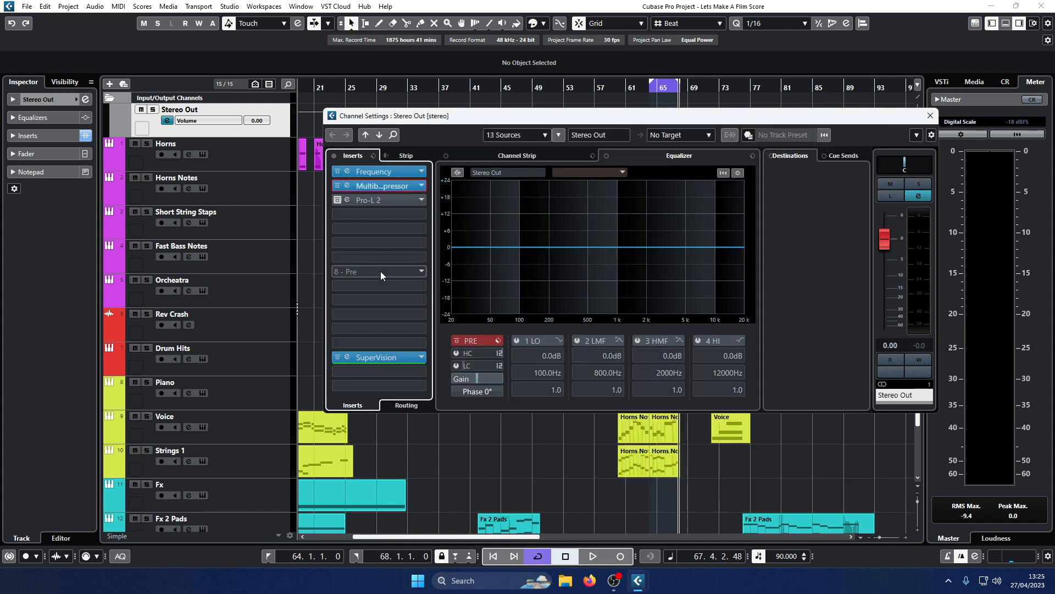
# Step: Reactivate the Pro-L 2 insert and play the loop, comparing the sound with all Stereo Out inserts bypassed and active
pyautogui.click(335, 201)
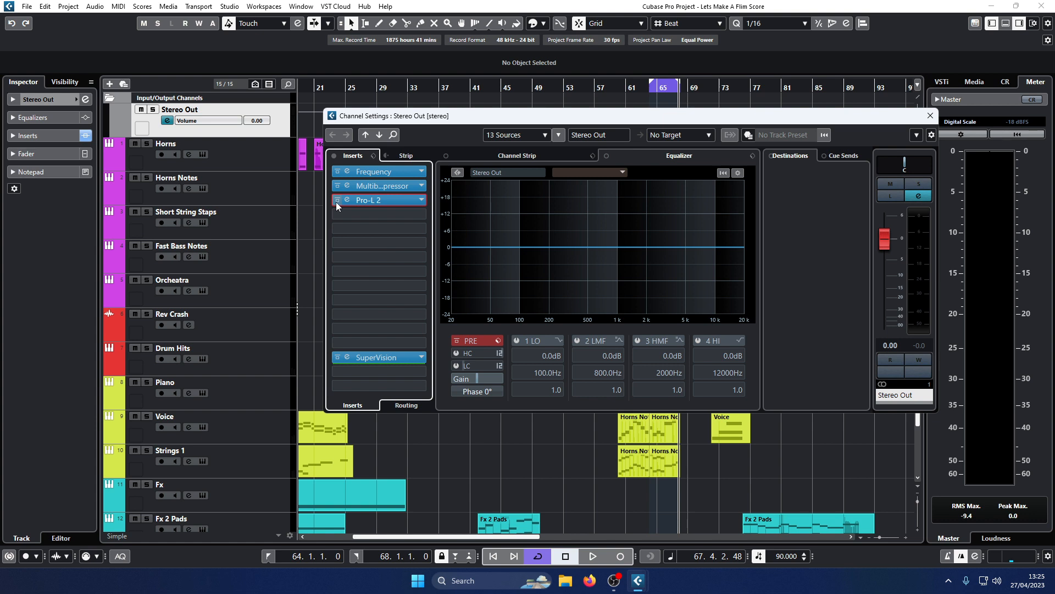
pyautogui.press('space')
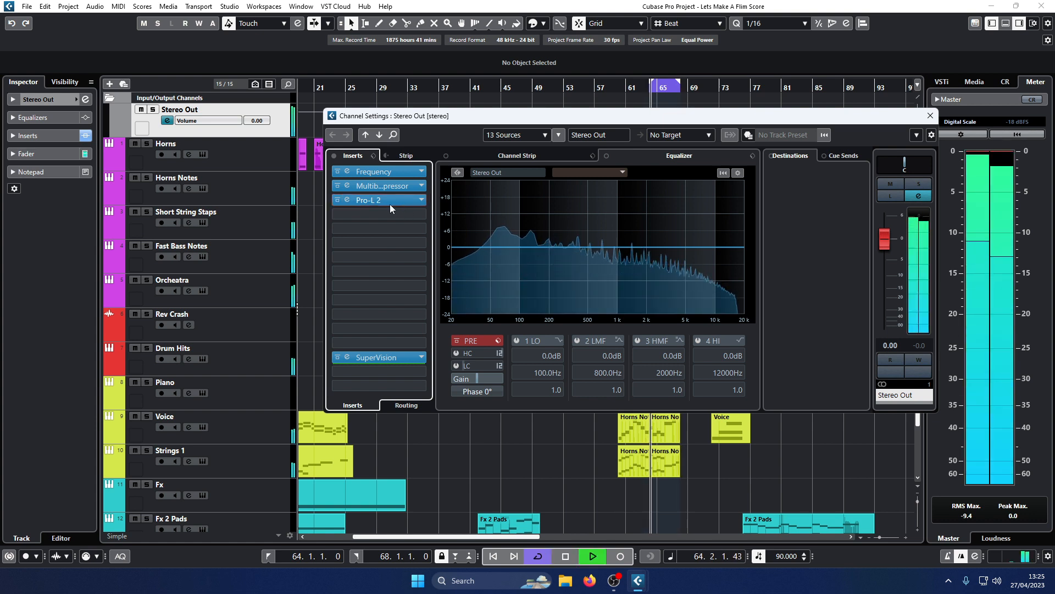
pyautogui.click(333, 156)
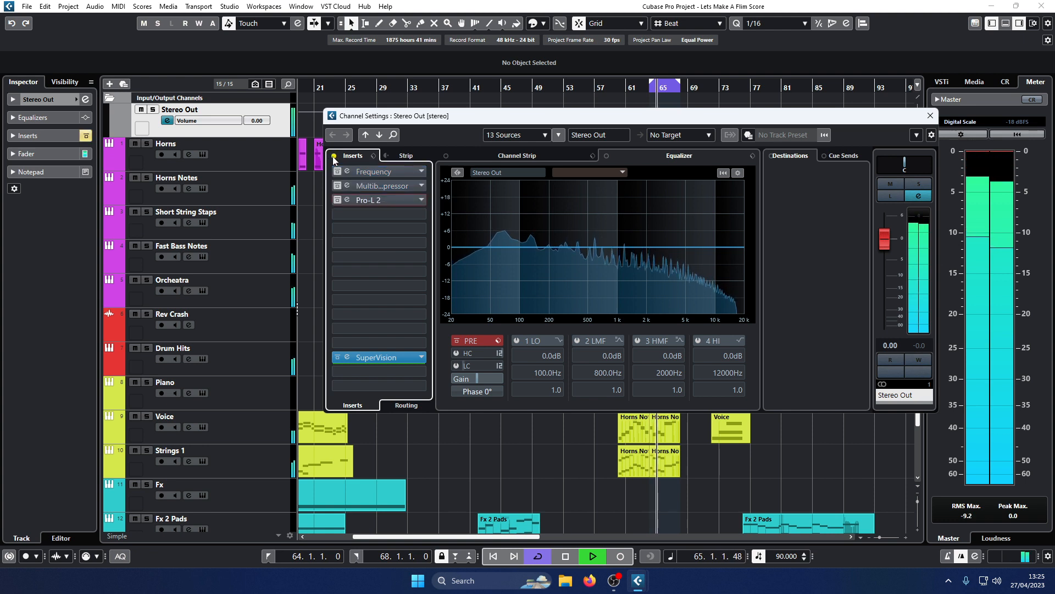
pyautogui.click(333, 156)
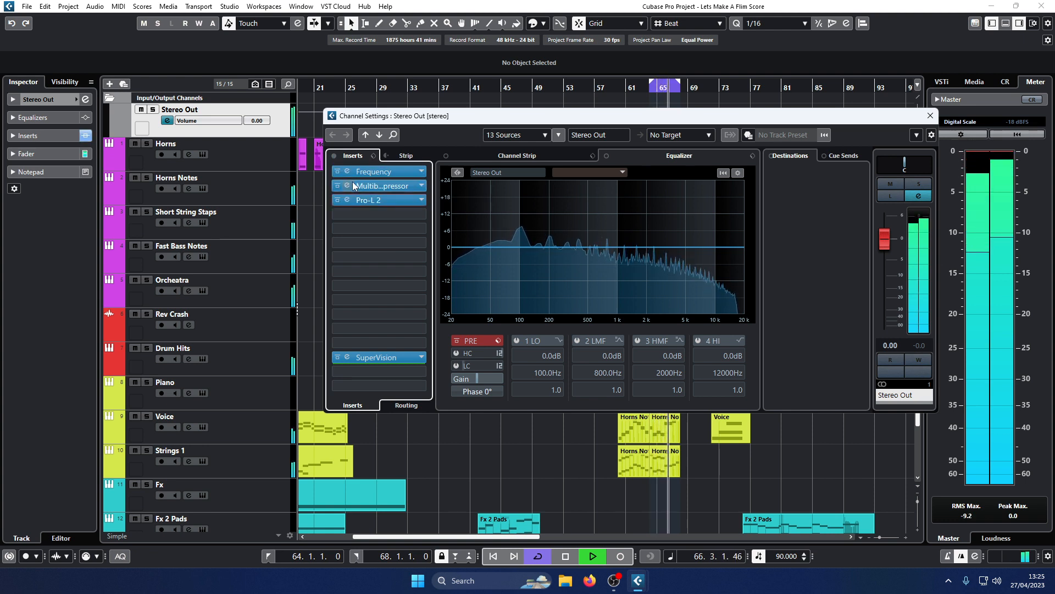
# Step: Close the Stereo Out channel settings and audition the mastered score from around bars 43 and 52
pyautogui.click(930, 115)
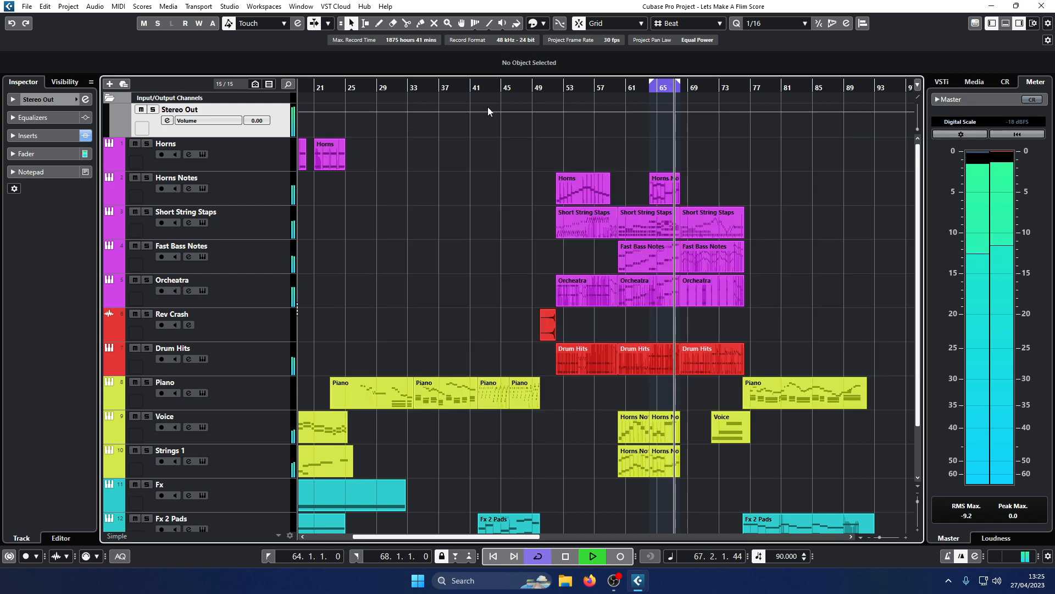
pyautogui.click(487, 106)
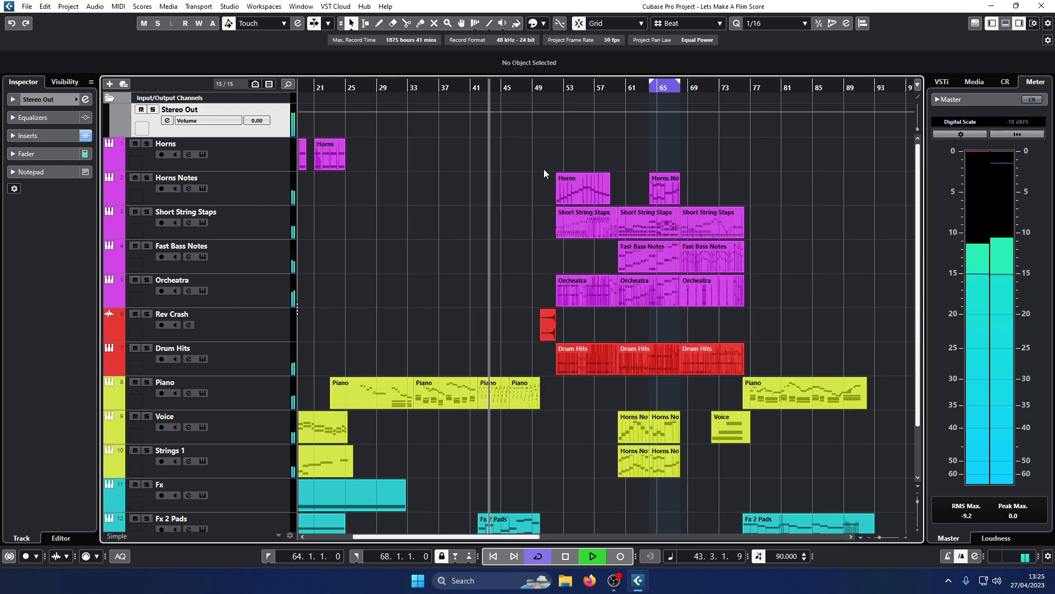
pyautogui.scroll(-2, 543, 170)
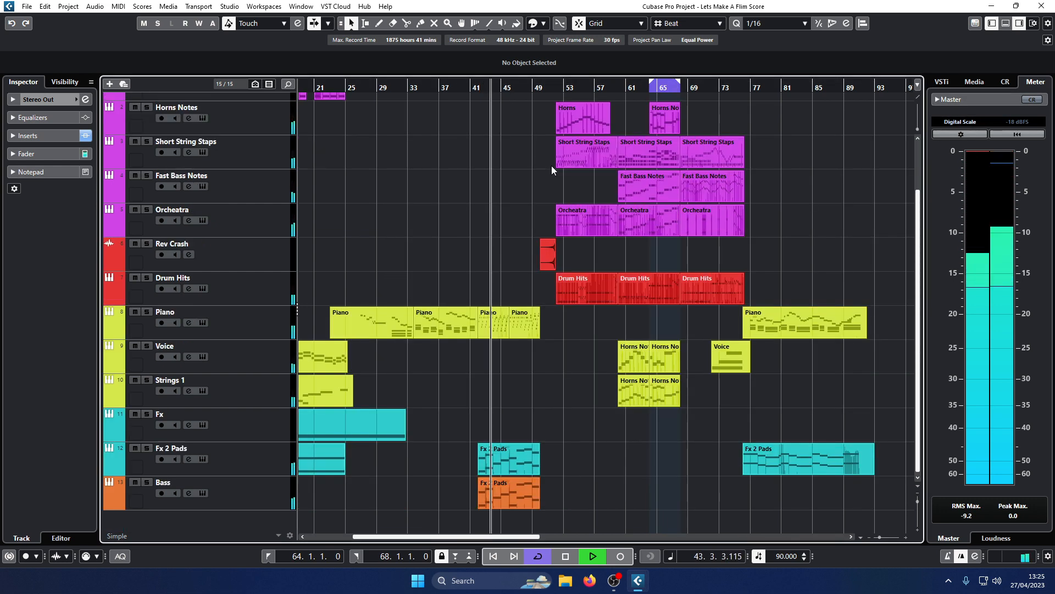
pyautogui.click(557, 90)
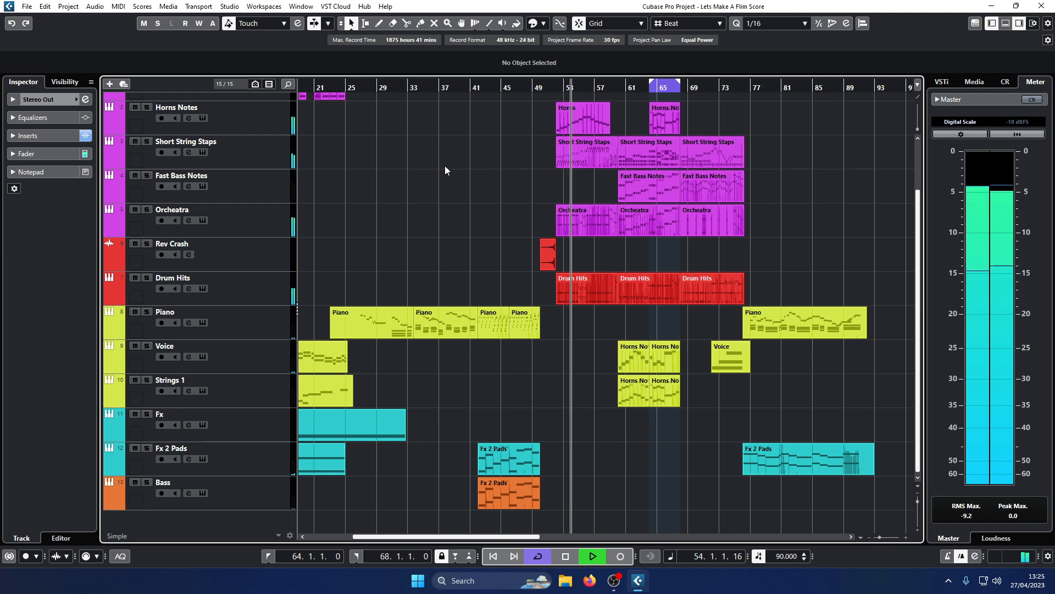
pyautogui.scroll(3, 446, 170)
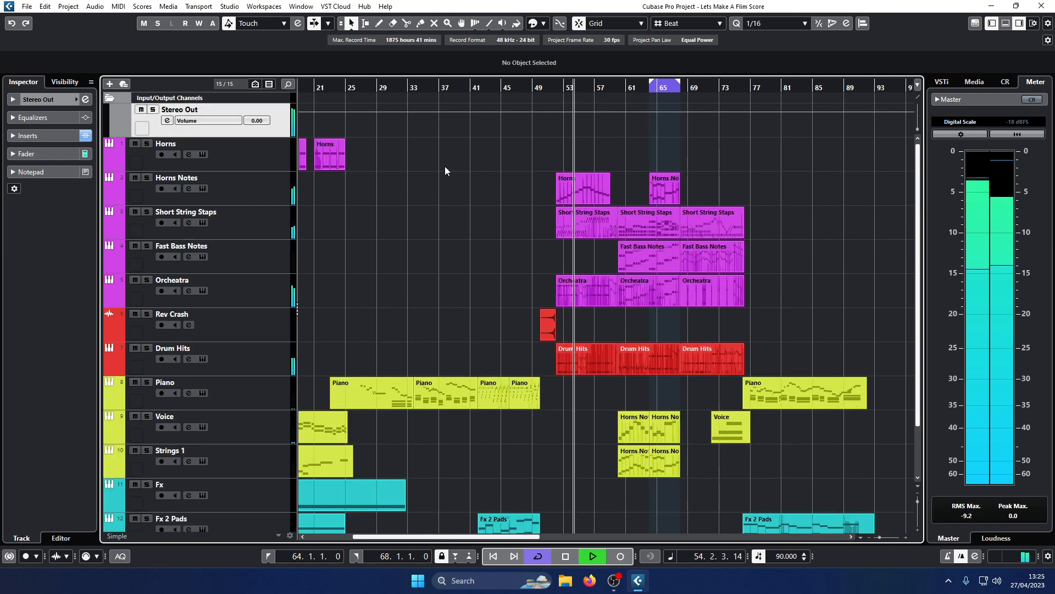
# Step: Reopen the MultibandCompressor from the Stereo Out channel settings, set its band 3 threshold to -9.9 dB, and close the plug-in window
pyautogui.click(167, 120)
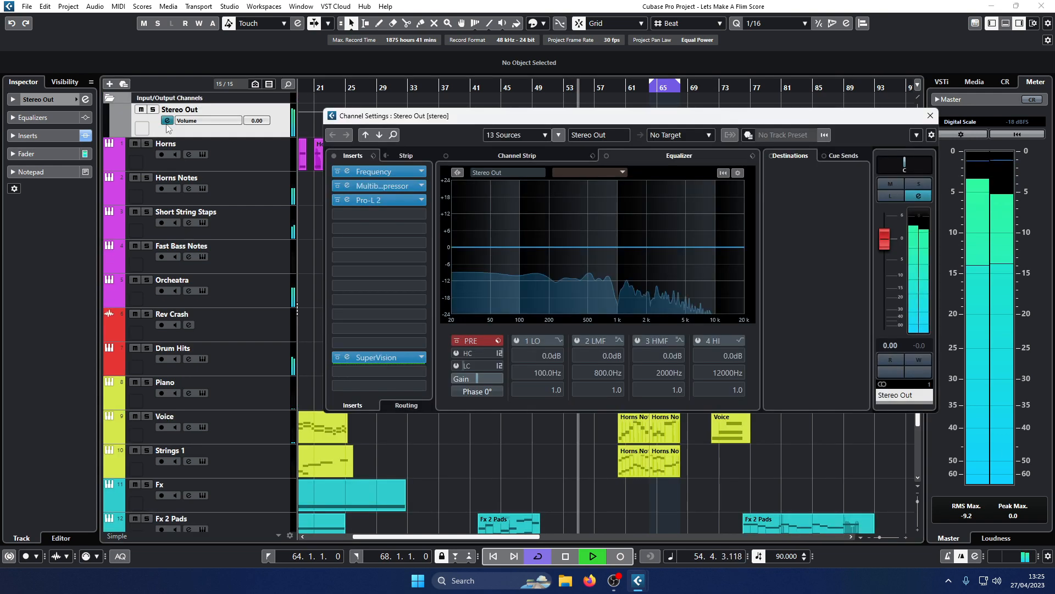
pyautogui.click(354, 189)
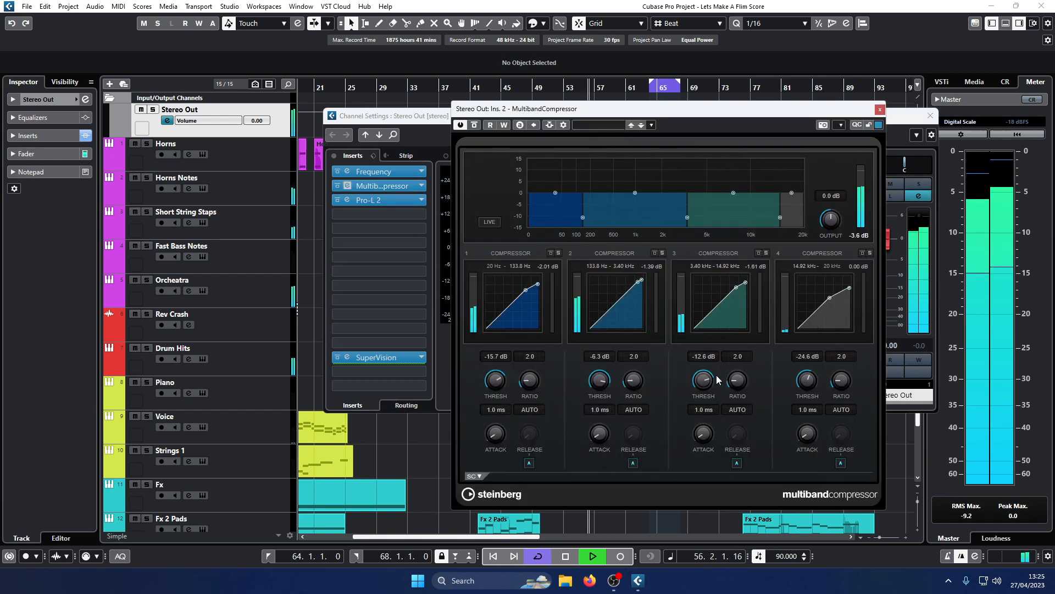
pyautogui.moveTo(707, 376); pyautogui.dragTo(708, 373)
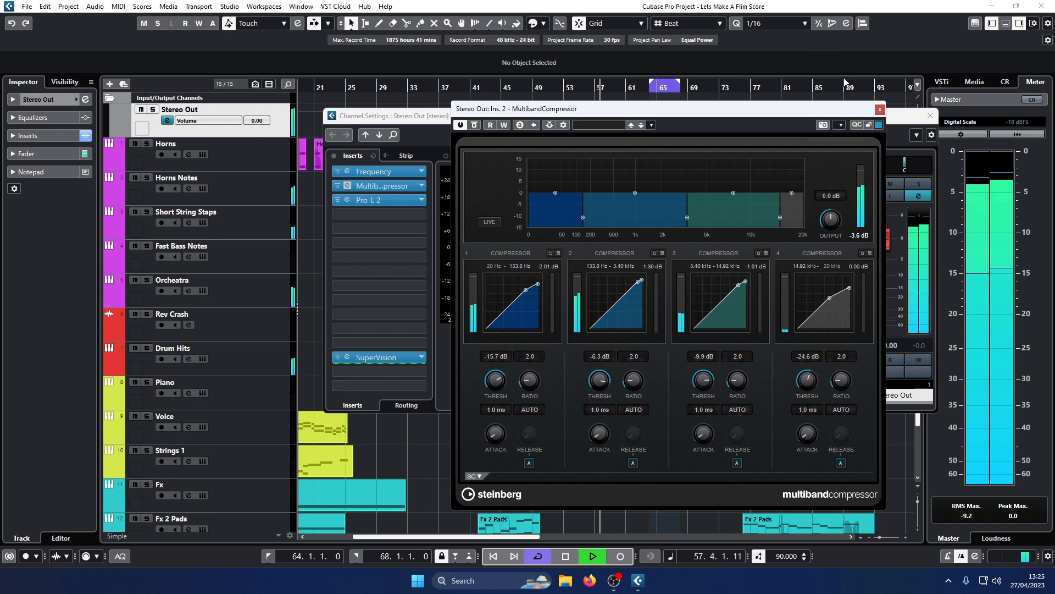
pyautogui.click(880, 109)
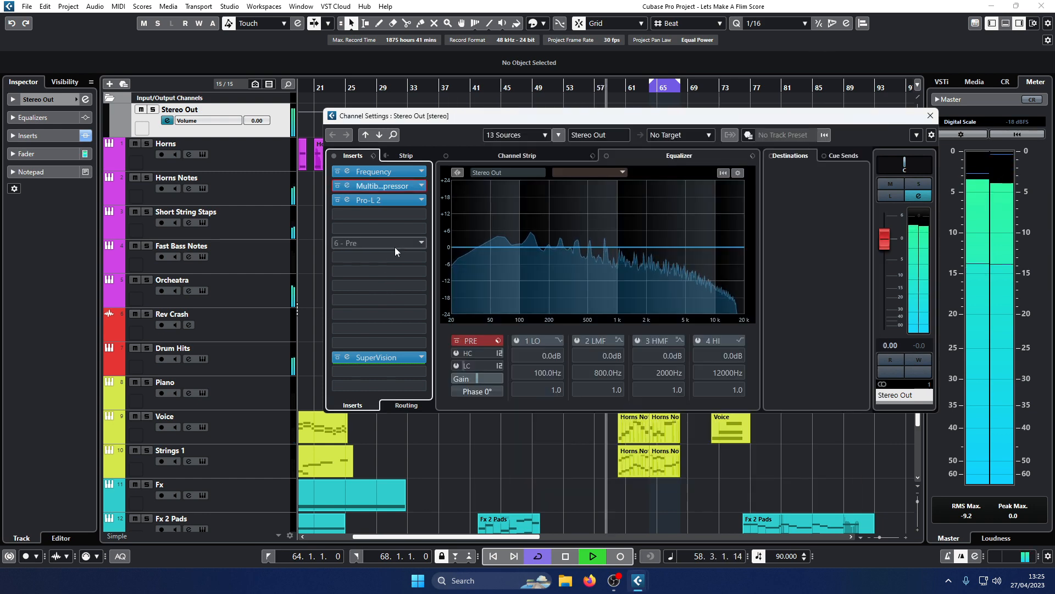
# Step: Examine the Stereo Out signal in SuperVision's Wavescope during playback, and close the plug-in and channel settings
pyautogui.click(348, 358)
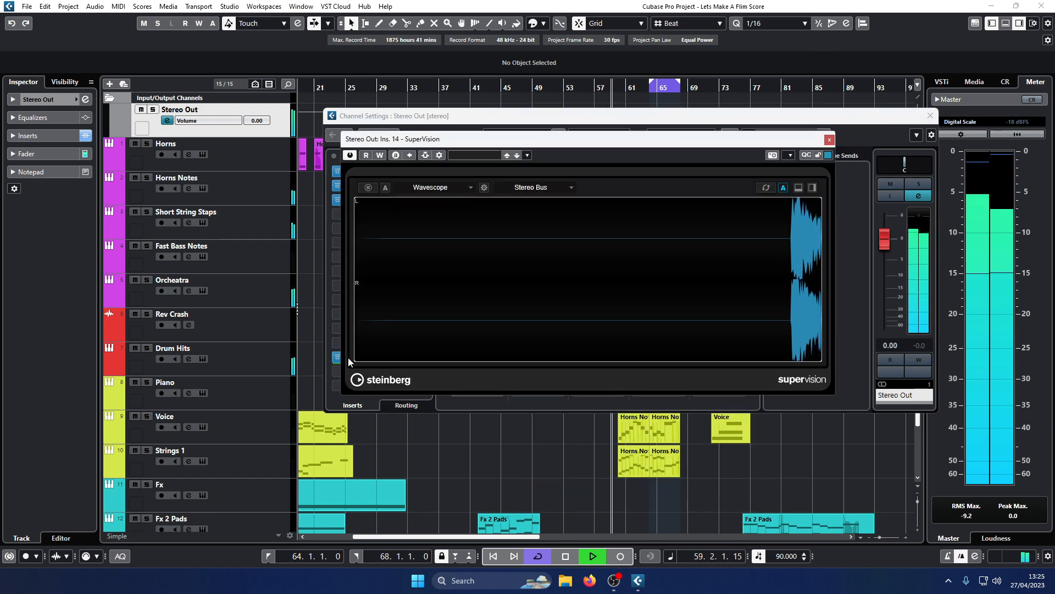
pyautogui.click(830, 140)
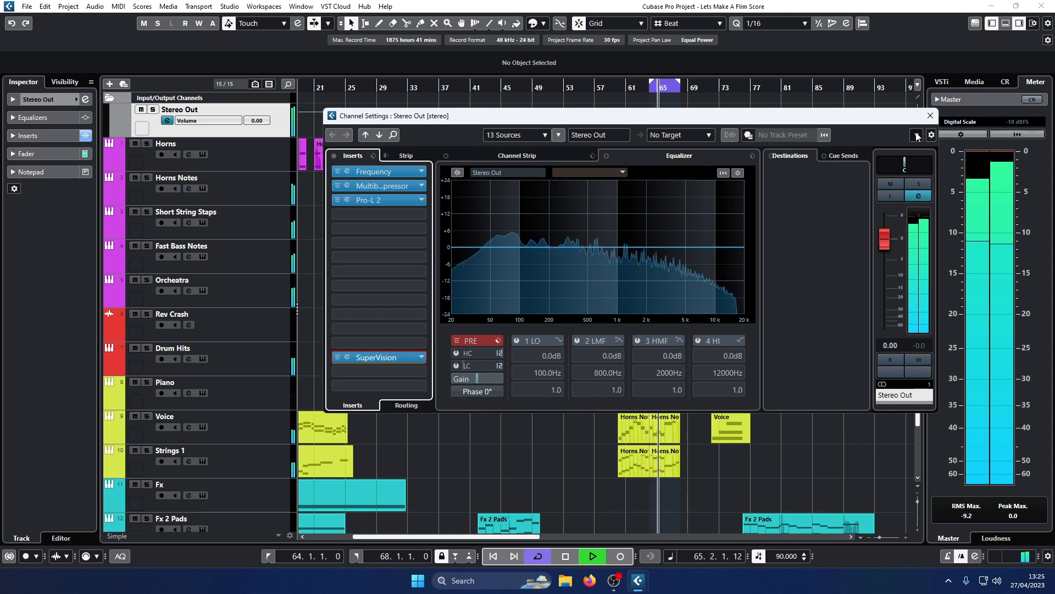
pyautogui.click(931, 116)
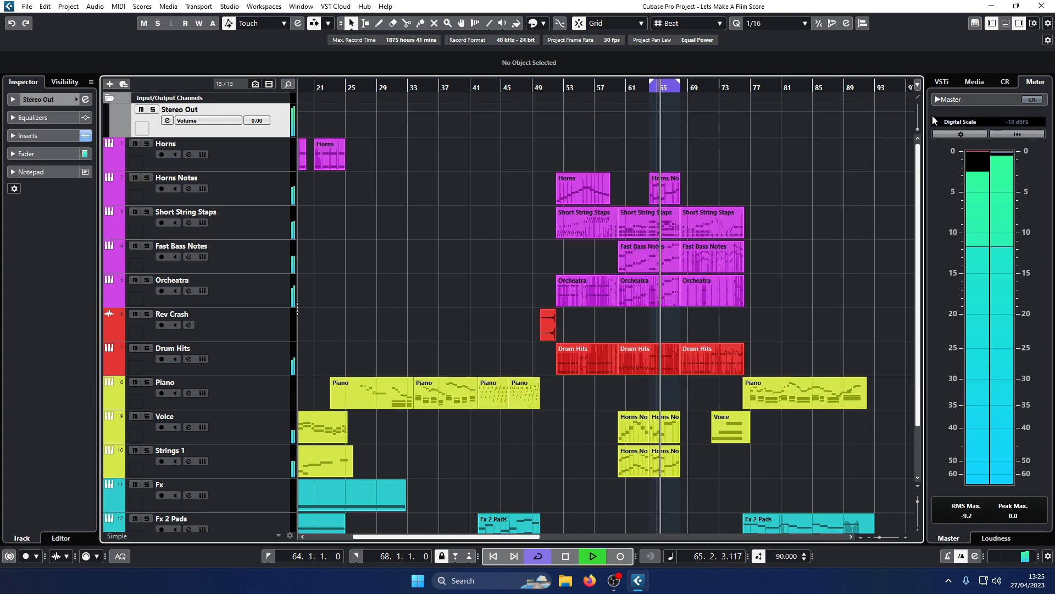
# Step: Audition the score from around bars 70 and 77, stop playback, and bring the start of the arrangement into view
pyautogui.click(702, 88)
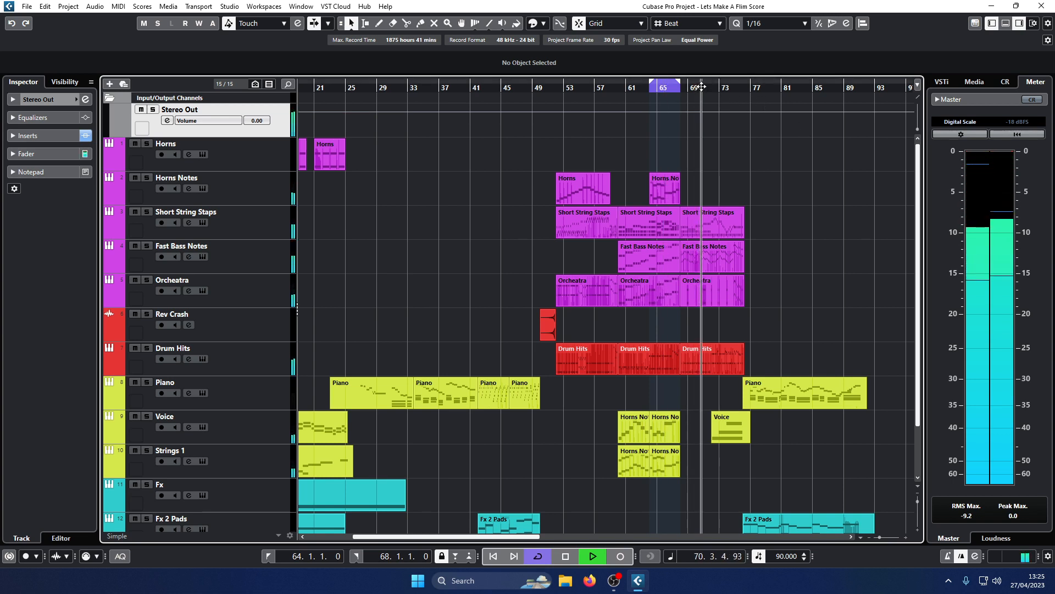
pyautogui.click(749, 87)
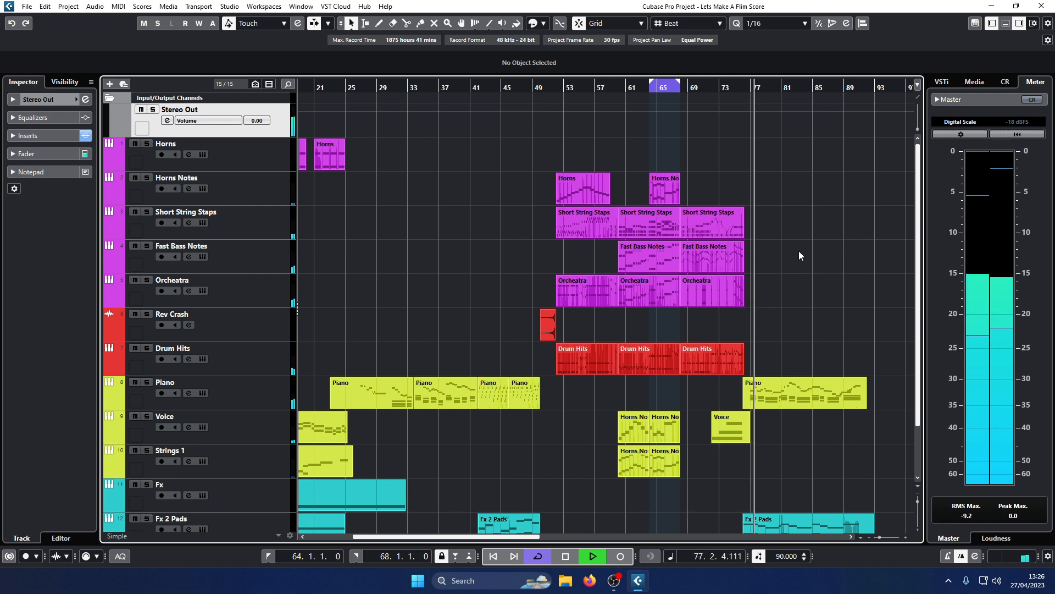
pyautogui.scroll(-2, 799, 251)
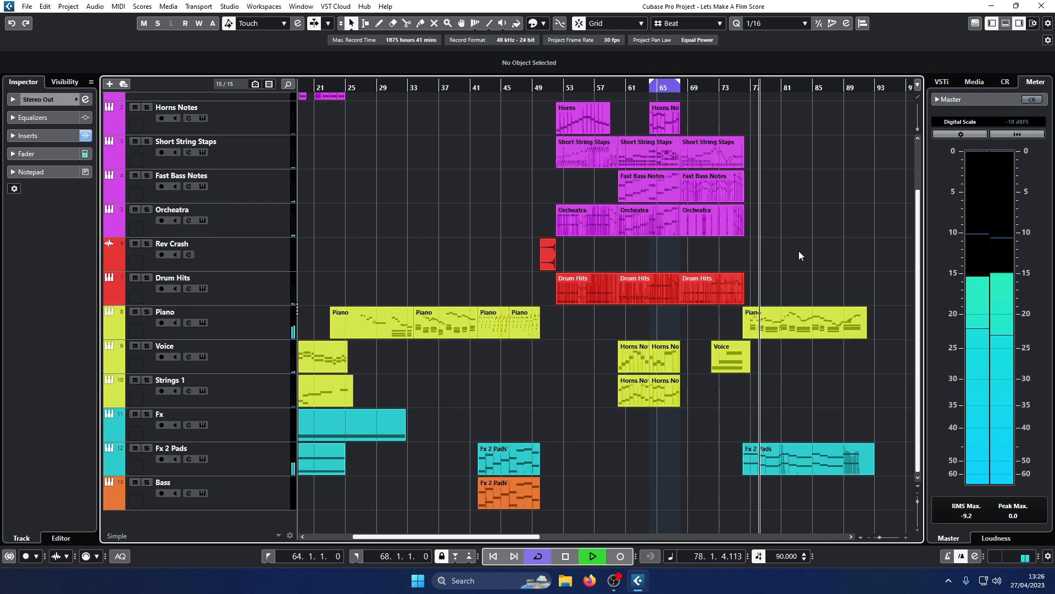
pyautogui.press('space')
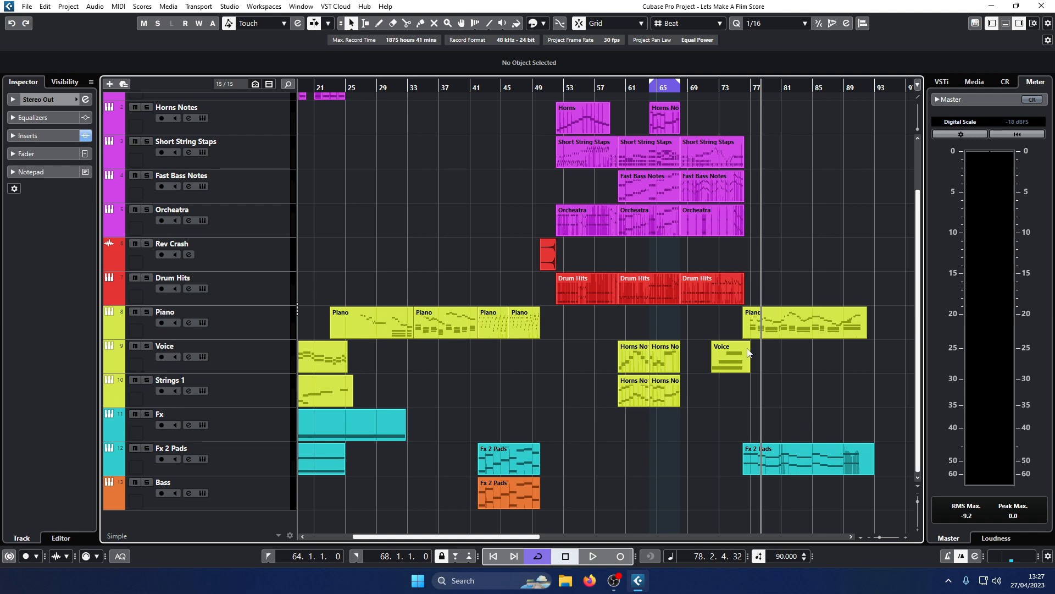
pyautogui.moveTo(460, 535); pyautogui.dragTo(417, 547)
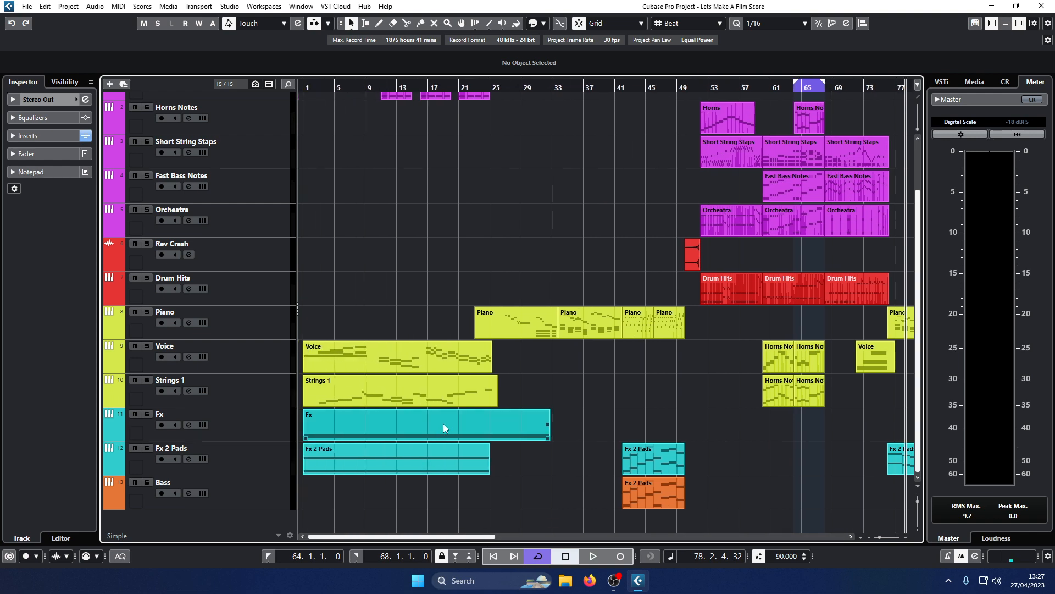
# Step: Review the MultibandCompressor settings on the Stereo Out channel, and close the plug-in and channel settings
pyautogui.scroll(3, 613, 264)
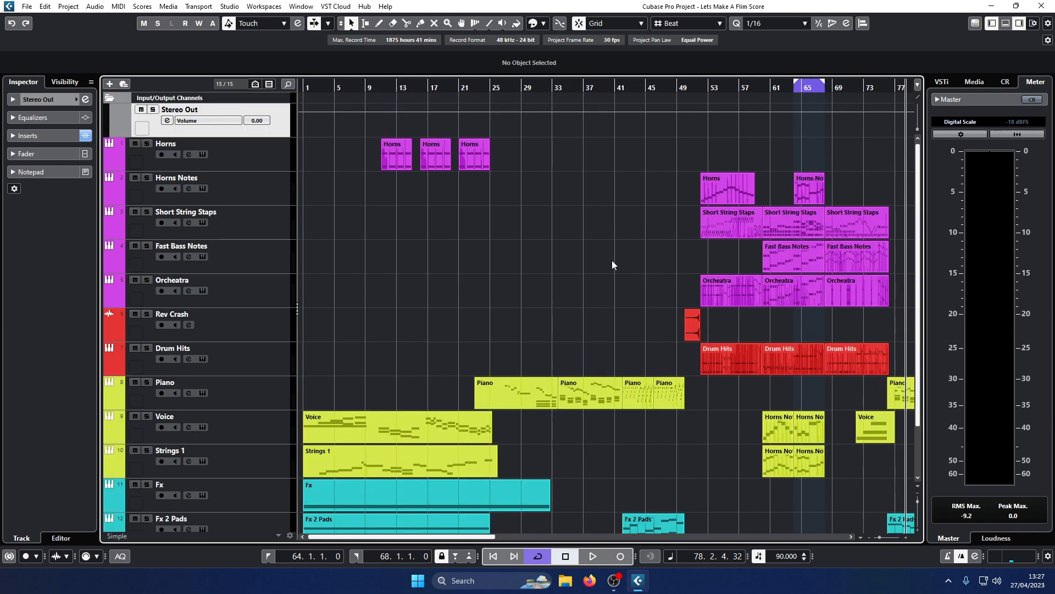
pyautogui.click(167, 121)
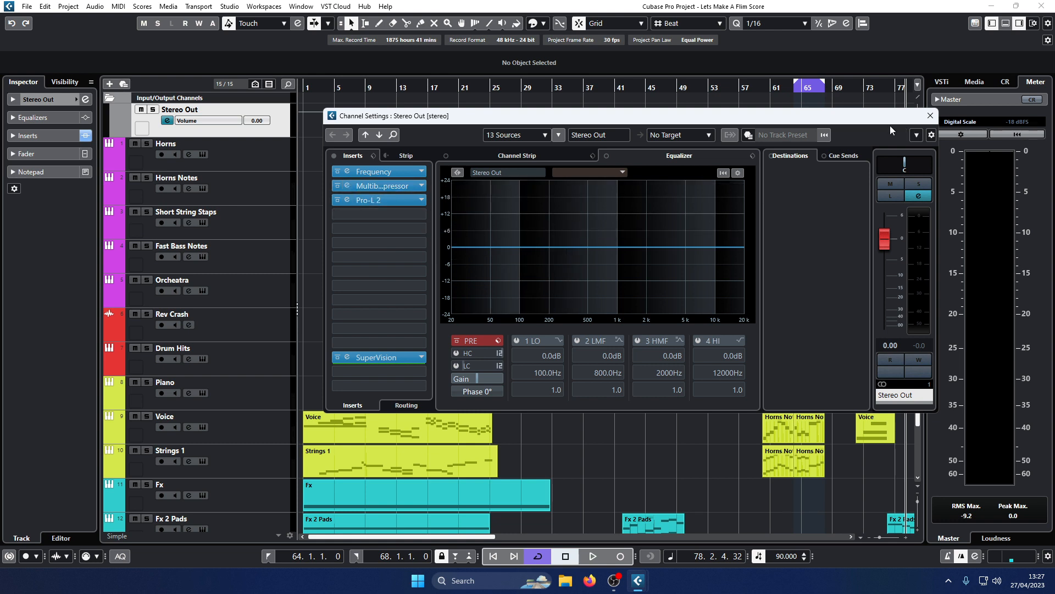
pyautogui.click(346, 187)
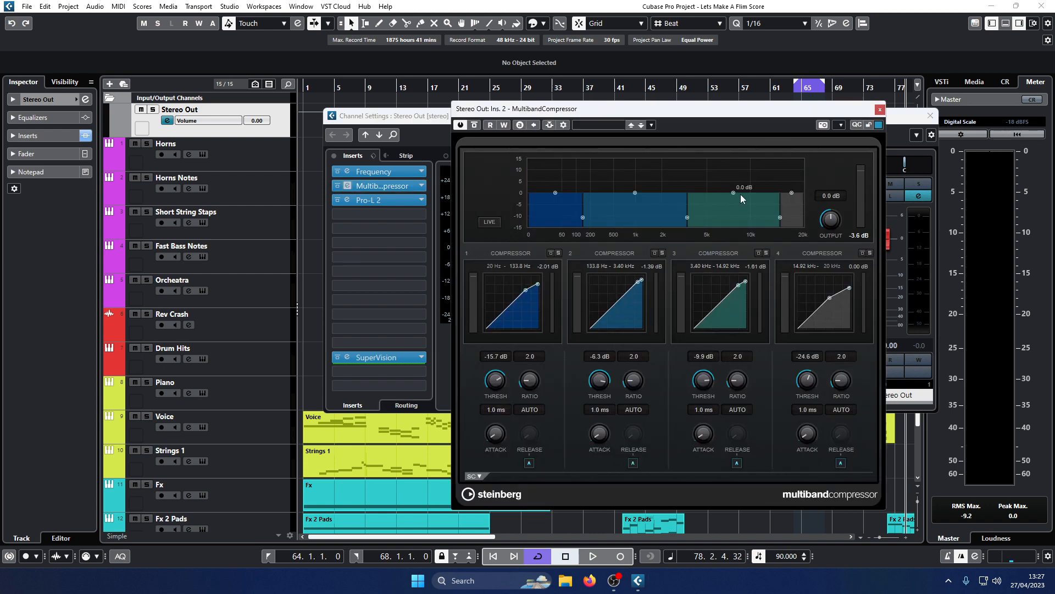
pyautogui.click(880, 110)
pyautogui.click(930, 115)
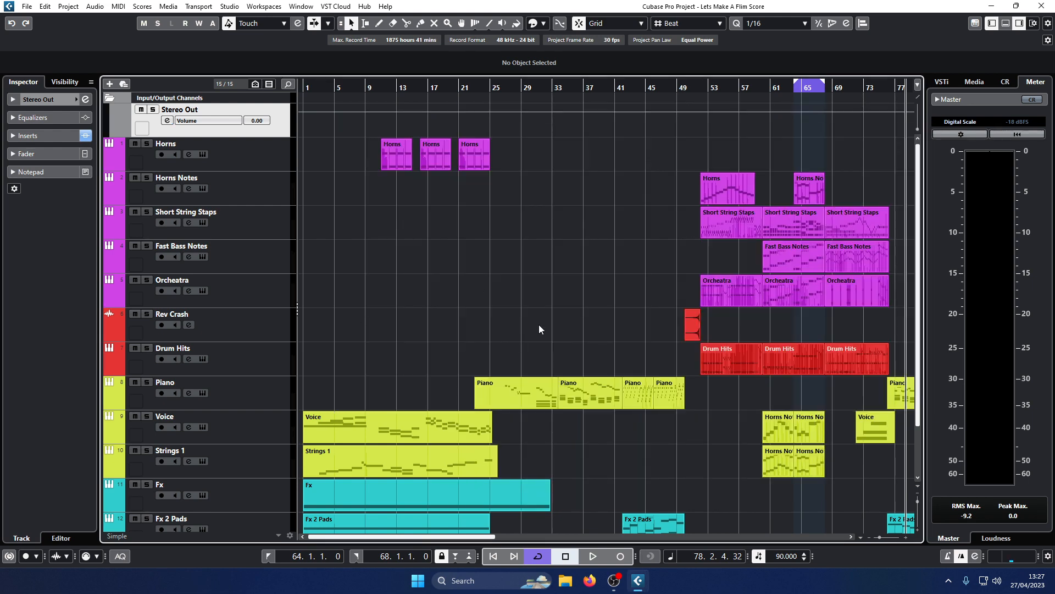
pyautogui.scroll(-2, 643, 242)
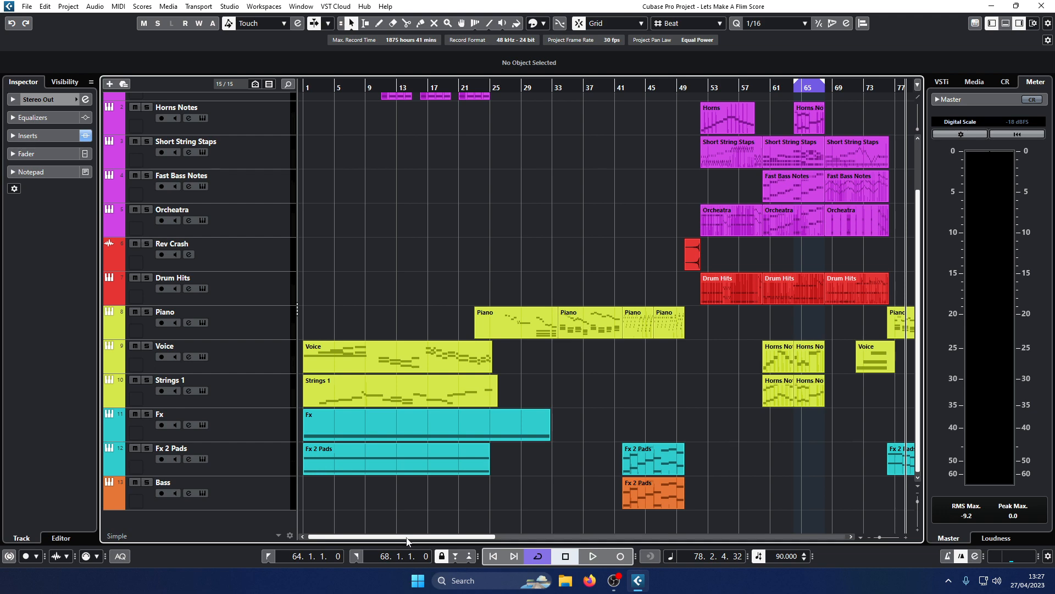
pyautogui.moveTo(407, 541); pyautogui.dragTo(383, 542)
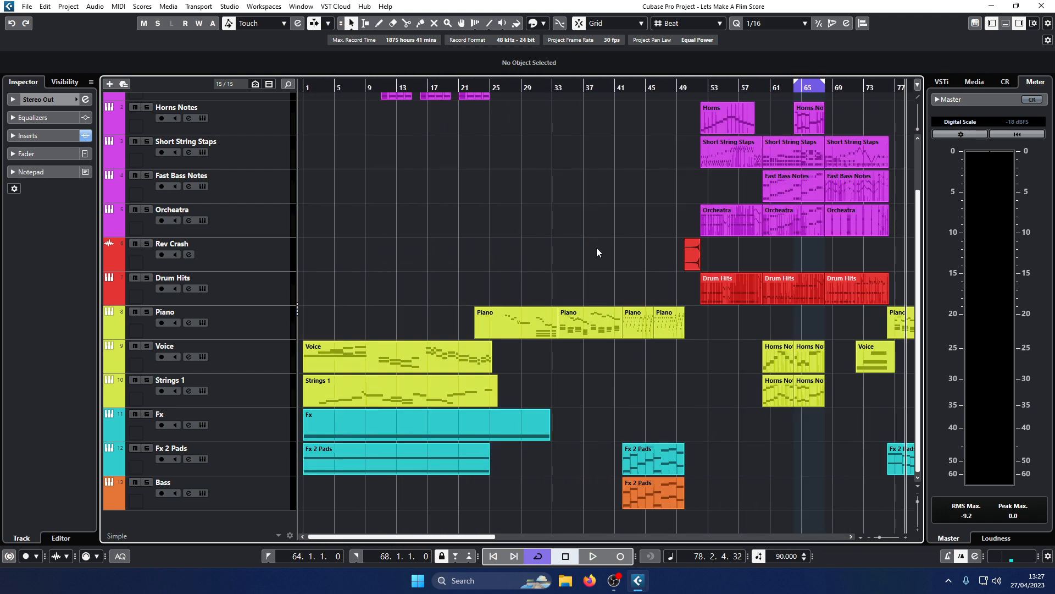
pyautogui.scroll(2, 597, 251)
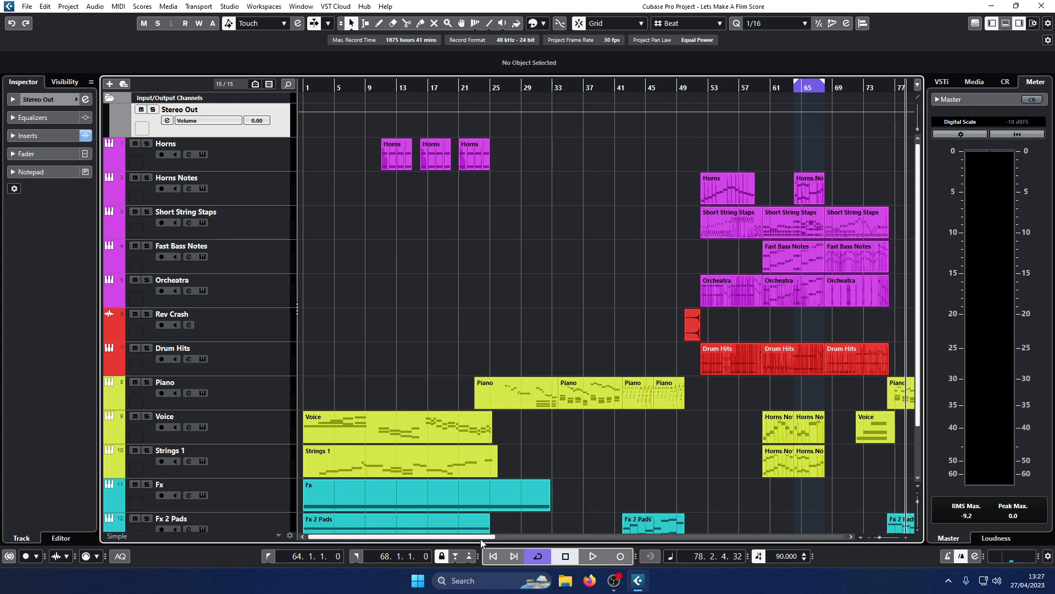
# Step: Save the project as Lets Make A Flim Score in the Exist Offline Tracks folder, replacing the existing file
pyautogui.click(27, 8)
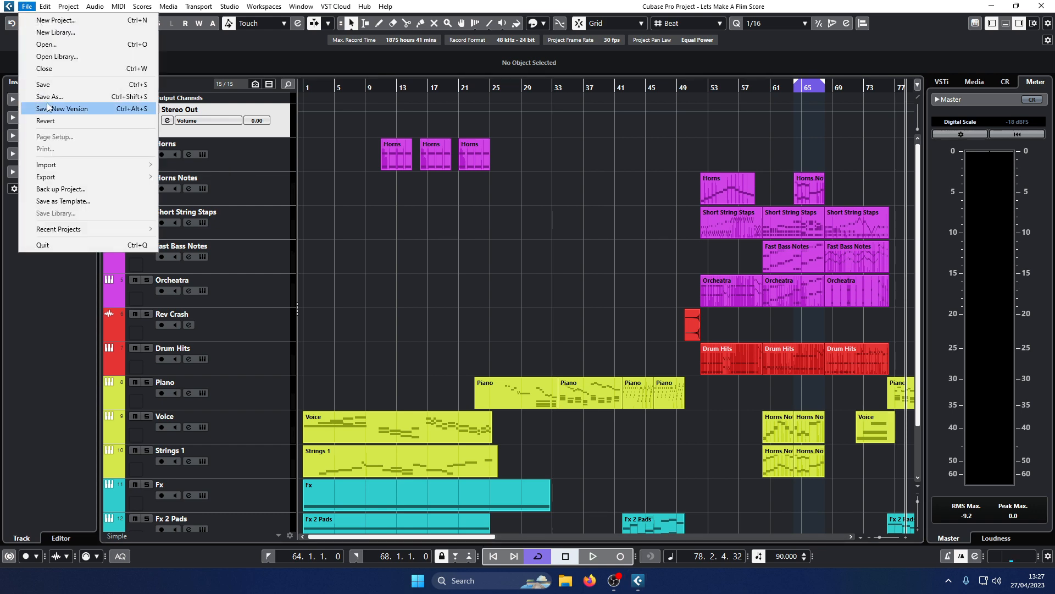
pyautogui.click(51, 97)
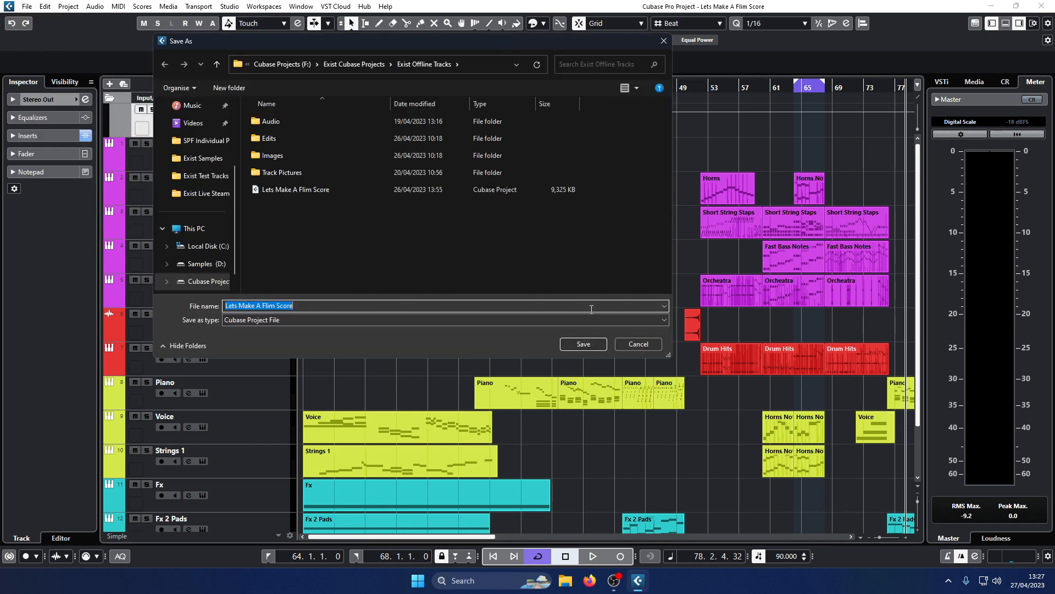
pyautogui.click(584, 347)
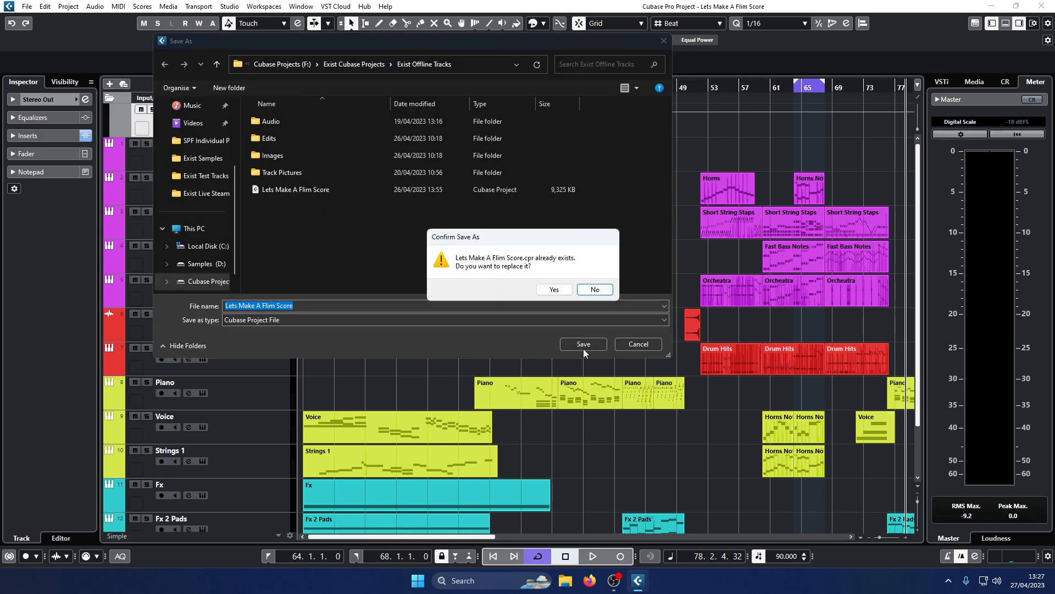
pyautogui.click(554, 289)
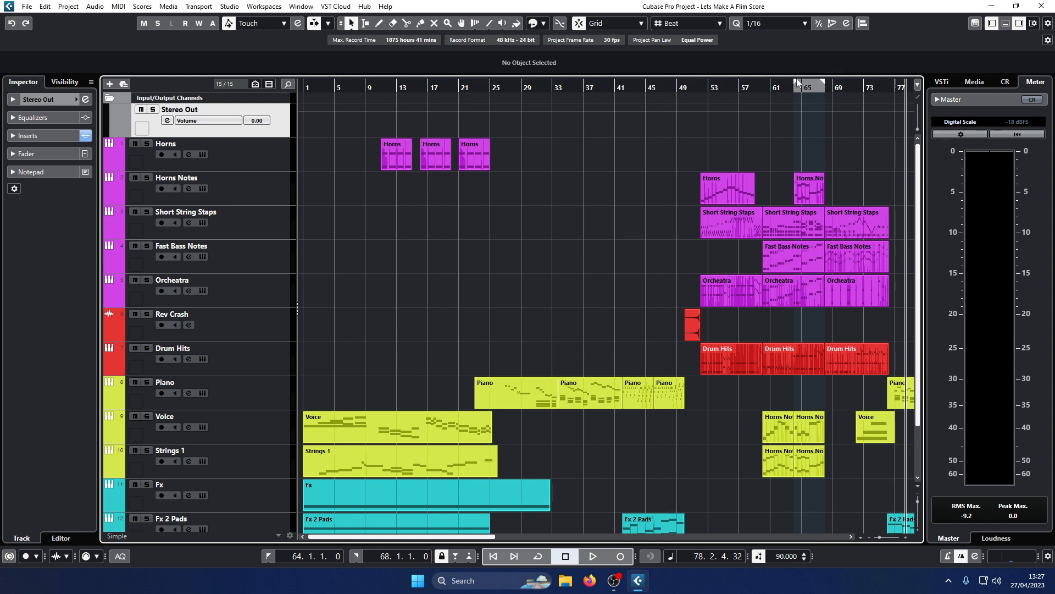
# Step: Extend the locator range over the whole score, with the left locator at bar 1 and the right at 96.2.1.0
pyautogui.moveTo(798, 83); pyautogui.dragTo(304, 83)
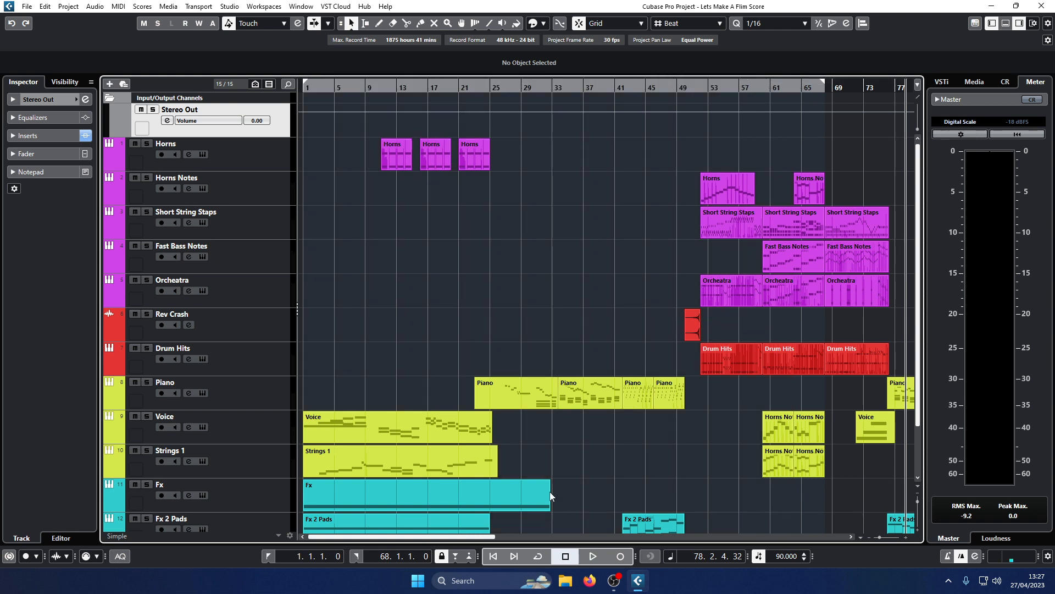
pyautogui.moveTo(486, 538); pyautogui.dragTo(596, 539)
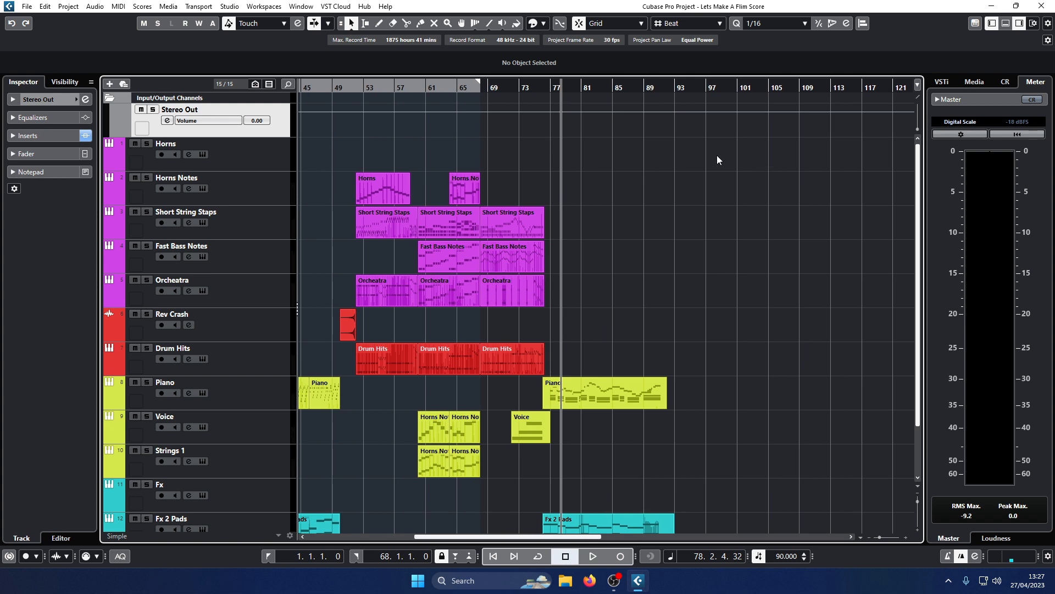
pyautogui.moveTo(482, 96); pyautogui.dragTo(700, 113)
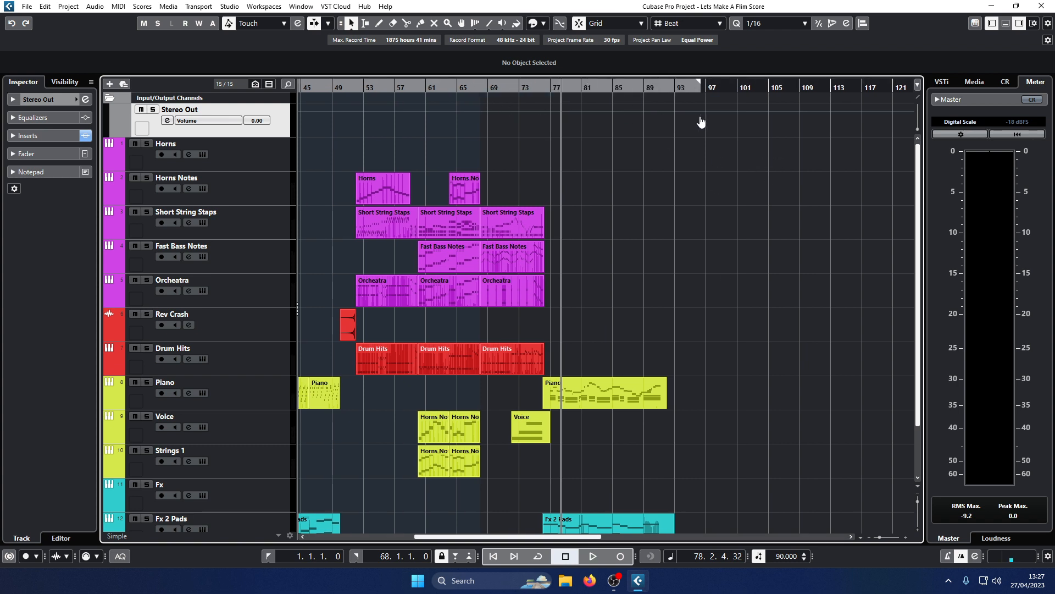
pyautogui.scroll(-2, 667, 346)
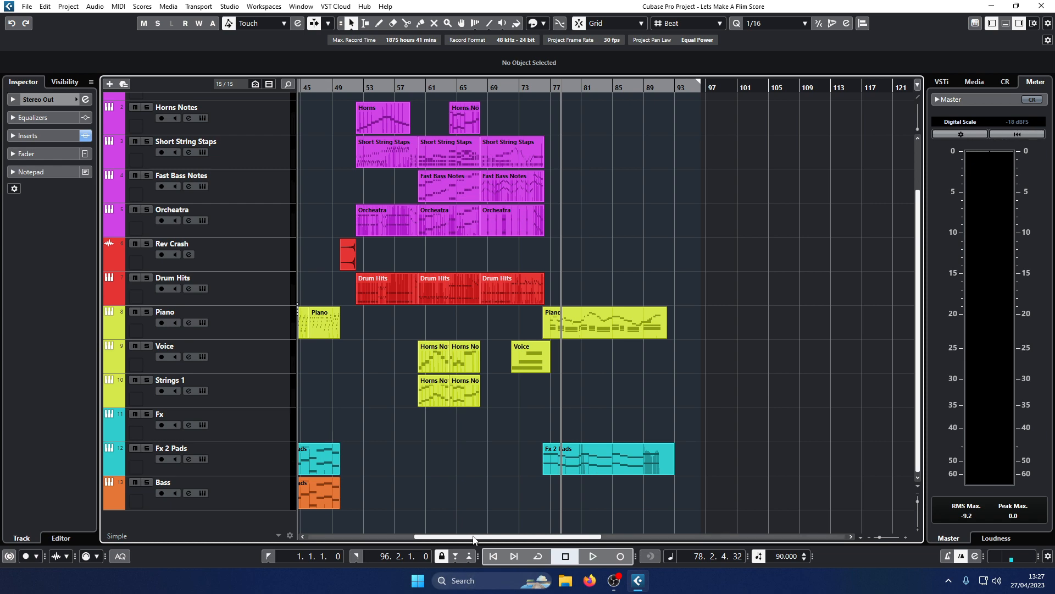
pyautogui.moveTo(476, 540); pyautogui.dragTo(227, 538)
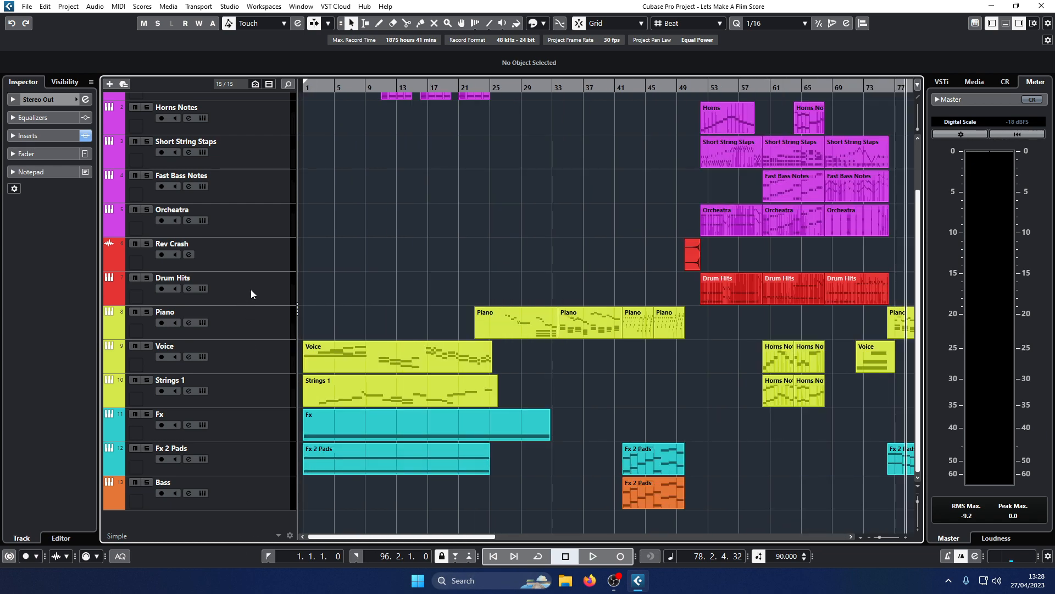
# Step: Return the playhead to the start of the project and play the score from bar 1
pyautogui.press('space')
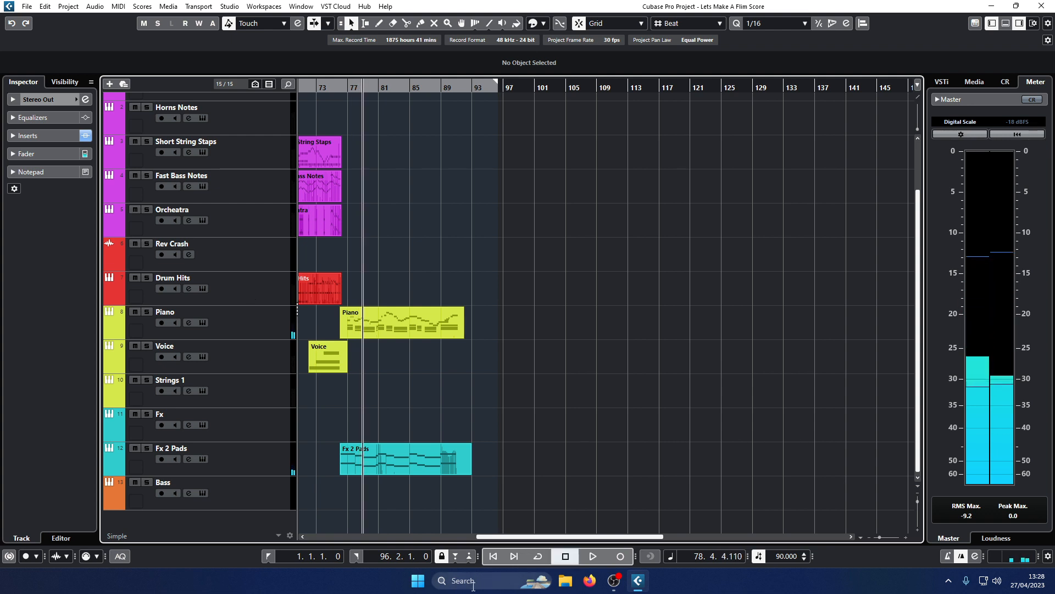
pyautogui.click(491, 557)
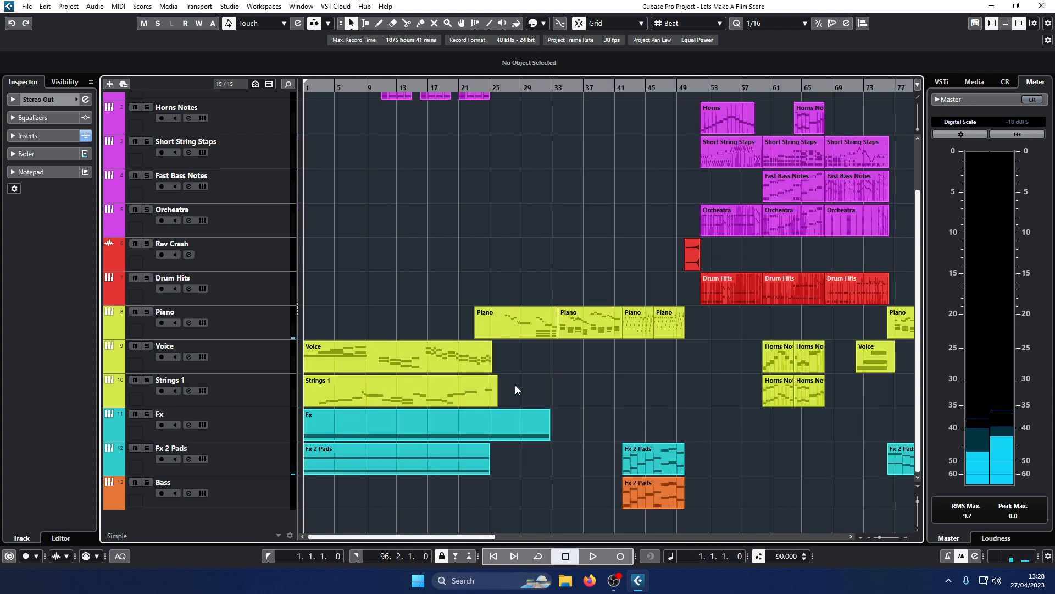
pyautogui.press('space')
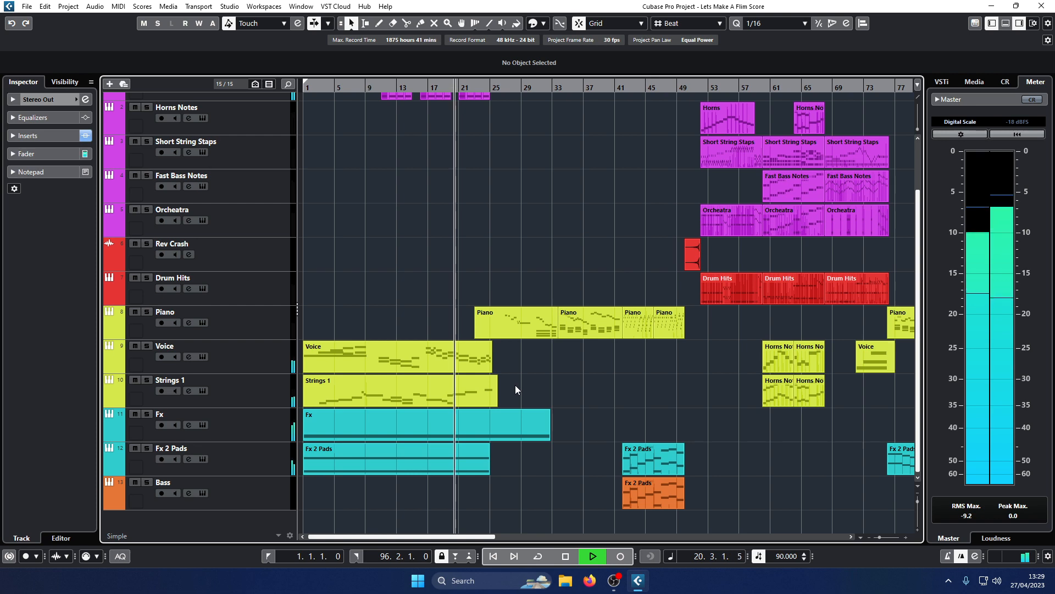
# Step: Examine the Stereo Out signal in SuperVision's Wavescope while the score plays, moving its window aside, and close the plug-in
pyautogui.scroll(2, 533, 373)
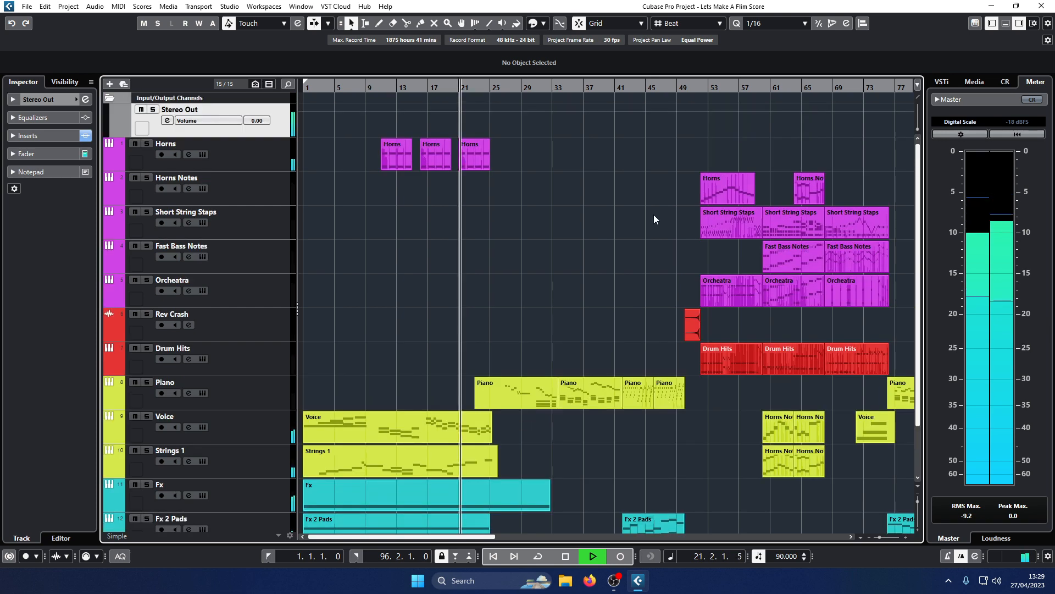
pyautogui.click(168, 121)
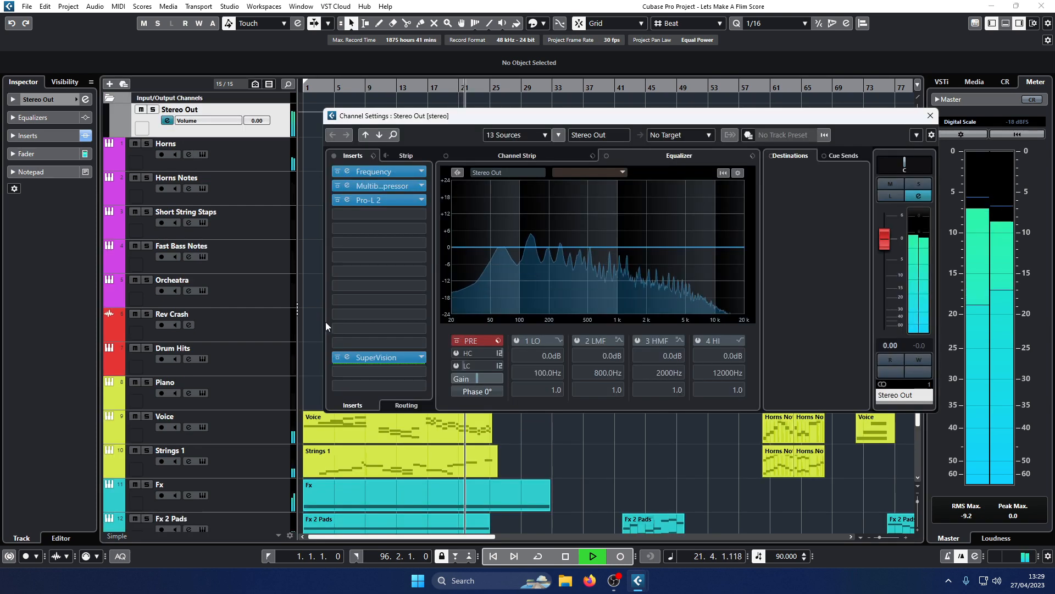
pyautogui.click(343, 358)
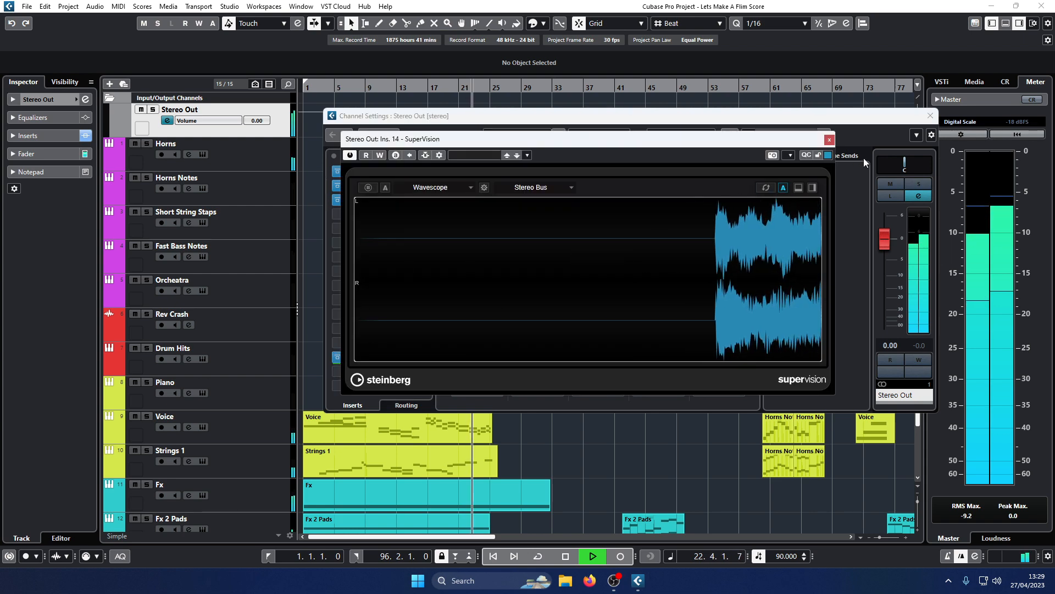
pyautogui.click(931, 121)
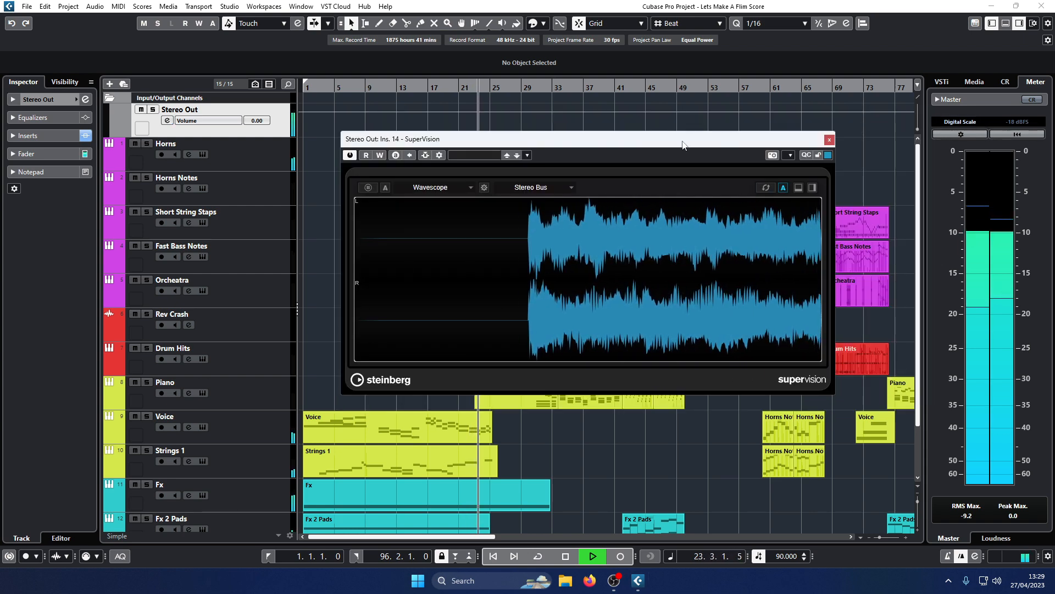
pyautogui.moveTo(578, 114); pyautogui.dragTo(577, 102)
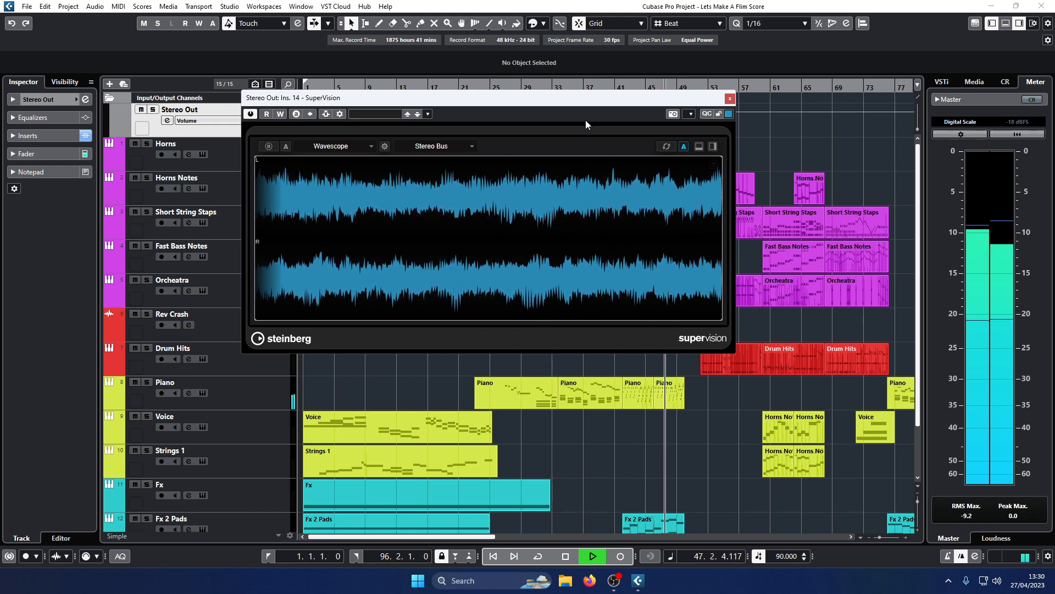
pyautogui.moveTo(566, 105); pyautogui.dragTo(460, 104)
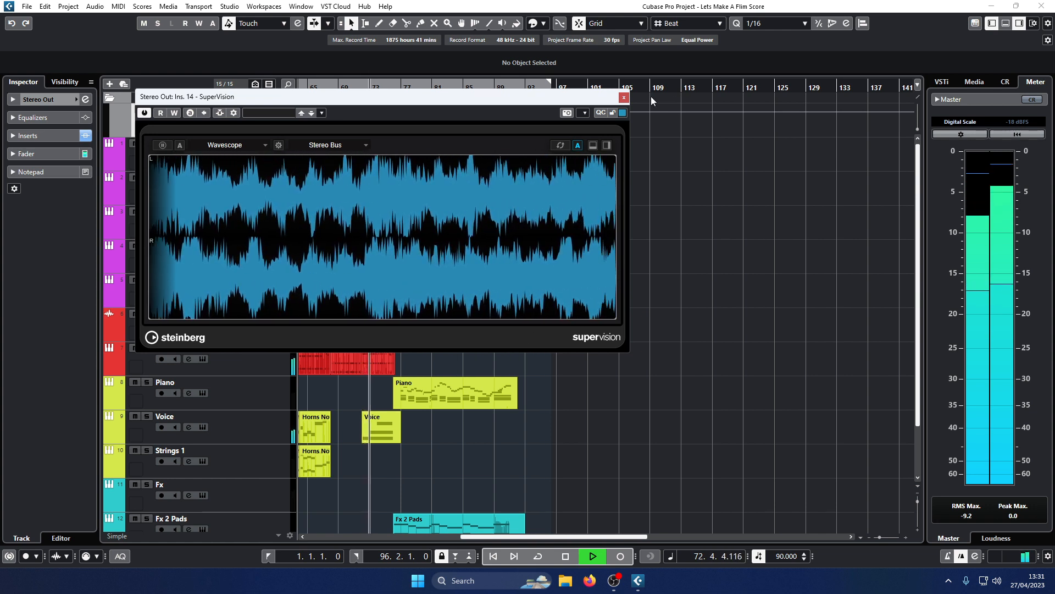
pyautogui.click(624, 97)
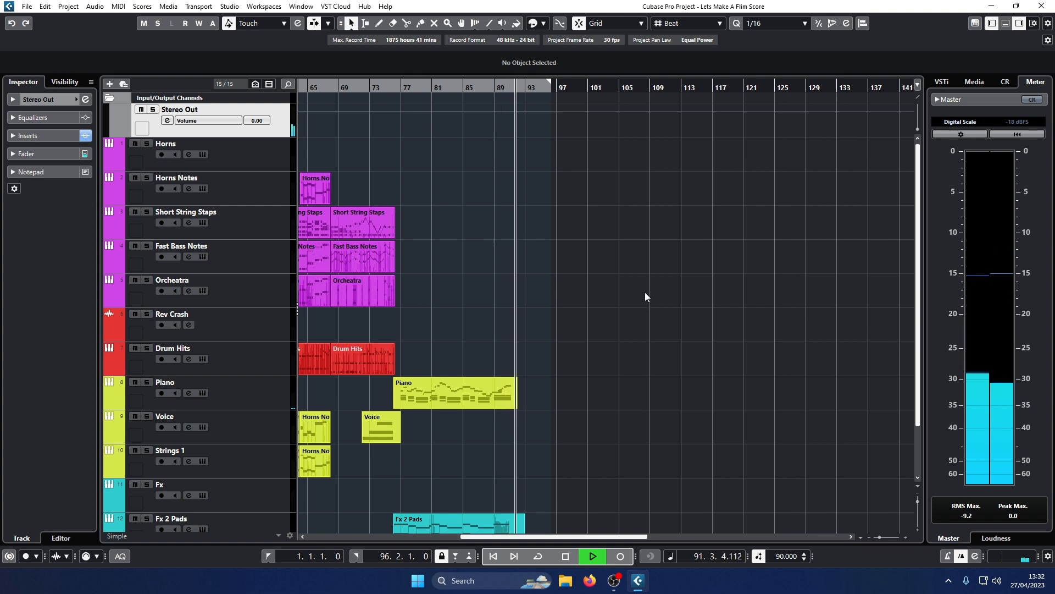
# Step: Stop playback once the final pad has faded out and move the right locator to 93.3.1.0
pyautogui.press('h')
pyautogui.press('h')
pyautogui.press('h')
pyautogui.press('h')
pyautogui.press('h')
pyautogui.press('h')
pyautogui.press('h')
pyautogui.press('h')
pyautogui.press('h')
pyautogui.press('h')
pyautogui.press('h')
pyautogui.press('h')
pyautogui.press('h')
pyautogui.press('h')
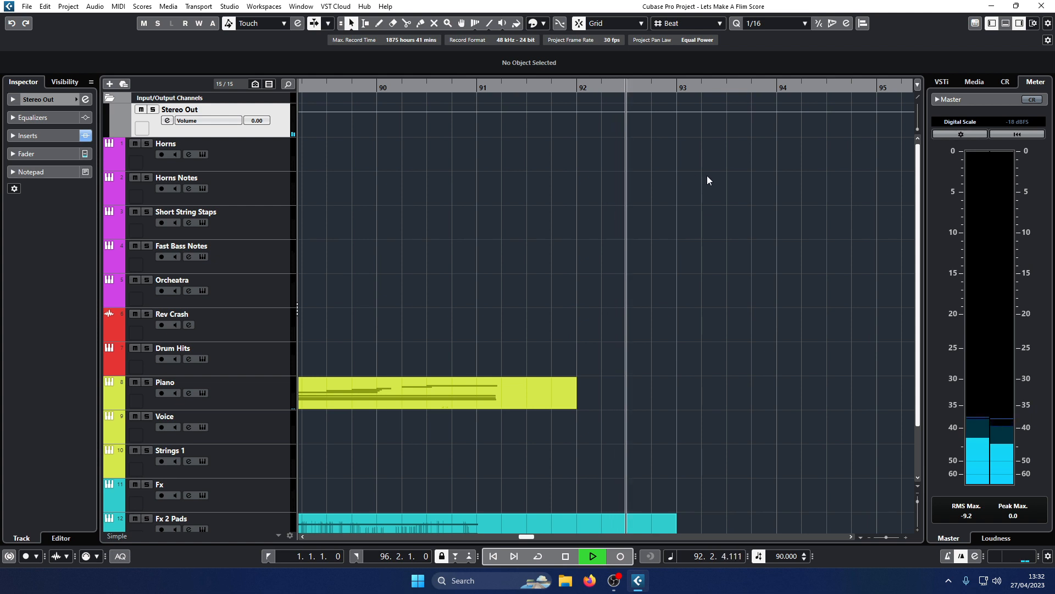
pyautogui.press('g')
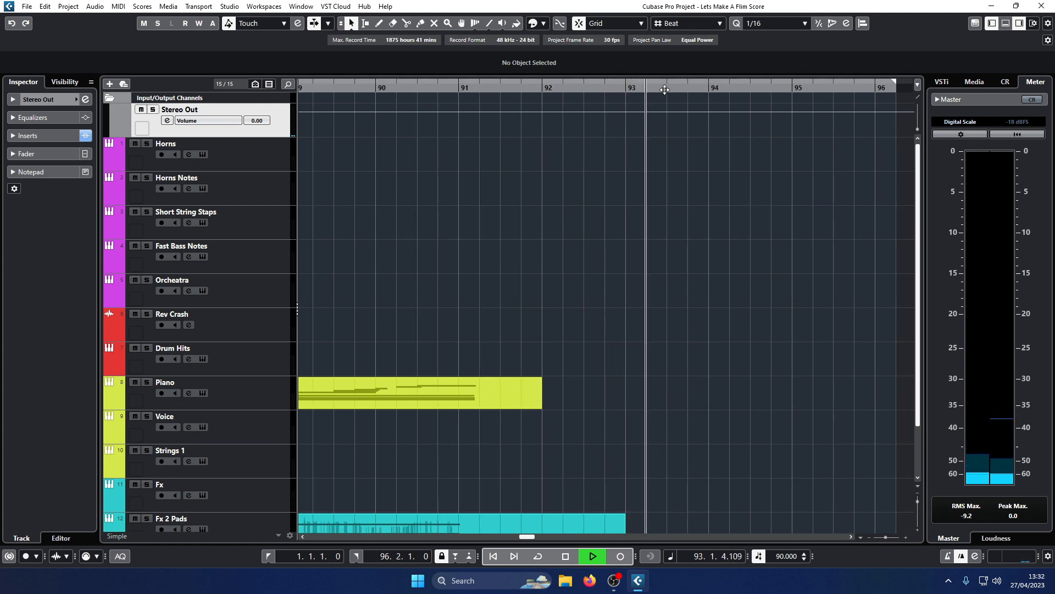
pyautogui.press('space')
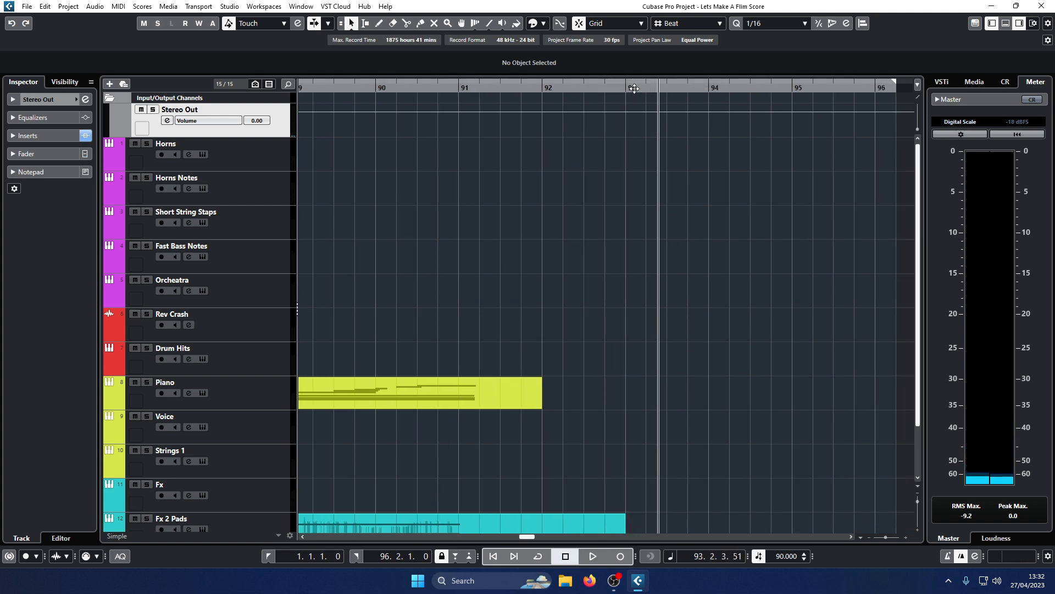
pyautogui.keyDown('alt'); pyautogui.click(665, 87); pyautogui.keyUp('alt')
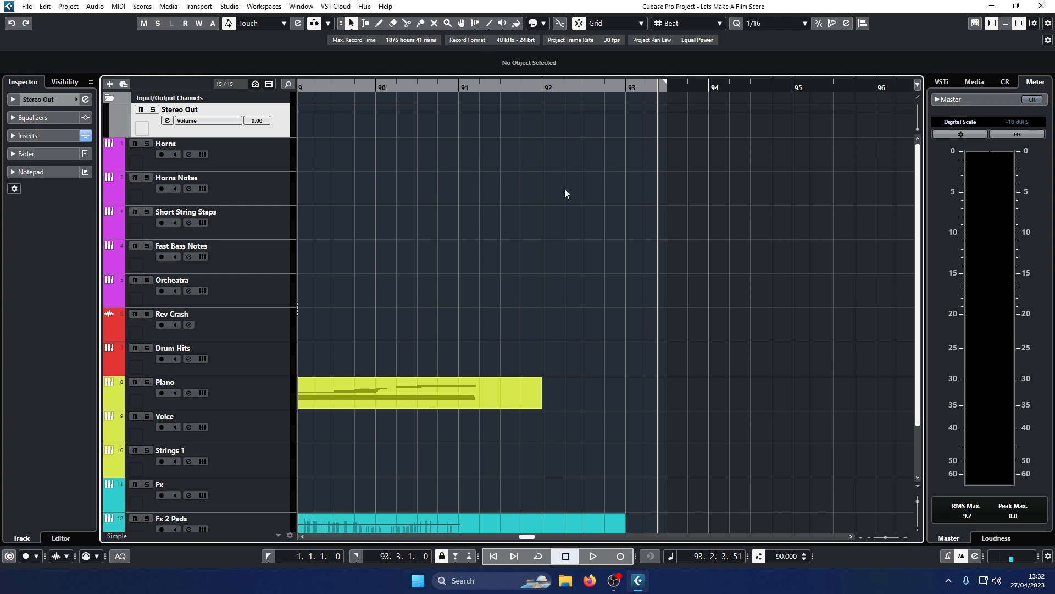
# Step: Zoom out to show the entire arrangement from bar 1 to the right locator and look over all tracks
pyautogui.keyDown('ctrl'); pyautogui.scroll(-5, 565, 194); pyautogui.keyUp('ctrl')
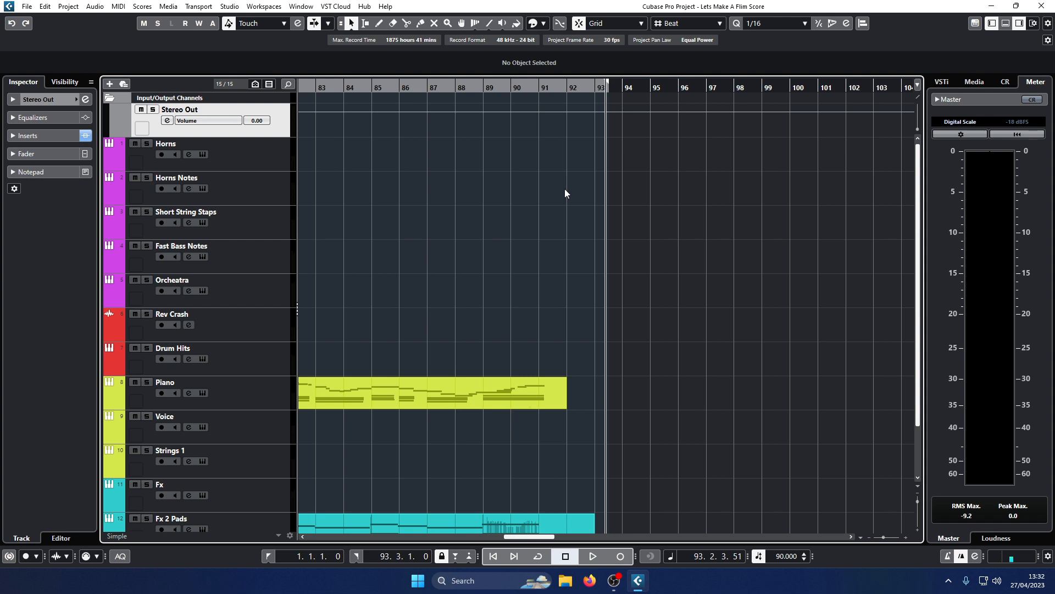
pyautogui.keyDown('ctrl'); pyautogui.scroll(-8, 565, 193); pyautogui.keyUp('ctrl')
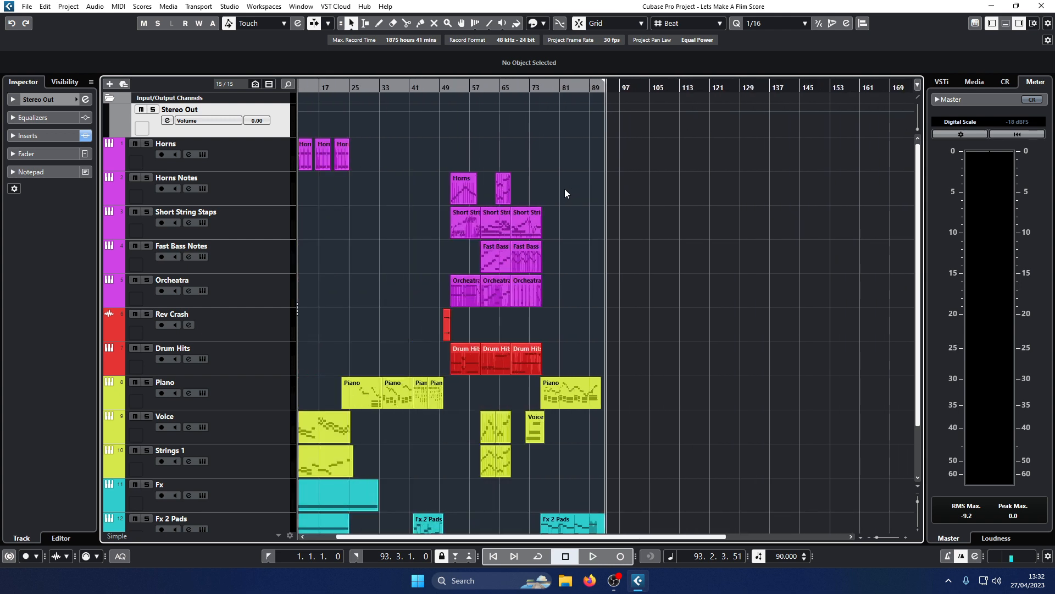
pyautogui.scroll(-2, 565, 193)
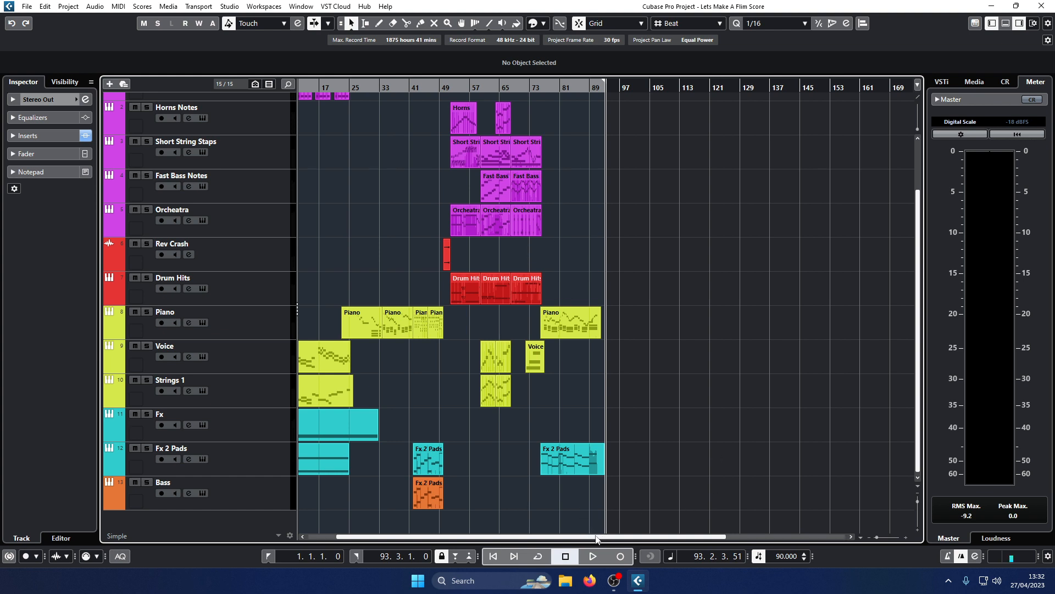
pyautogui.moveTo(600, 536); pyautogui.dragTo(522, 534)
pyautogui.scroll(2, 443, 318)
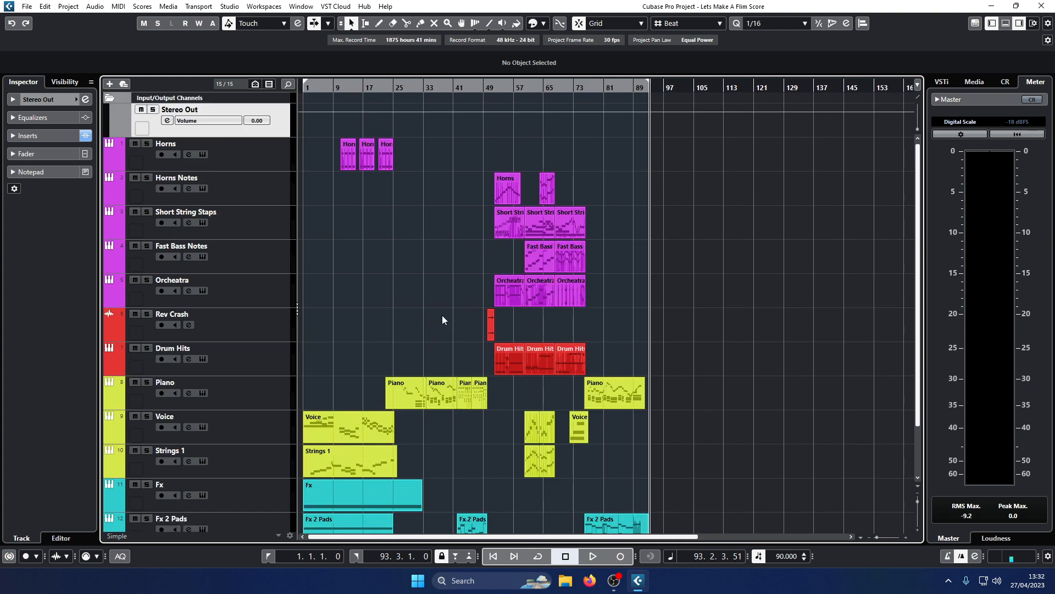
pyautogui.scroll(-2, 443, 319)
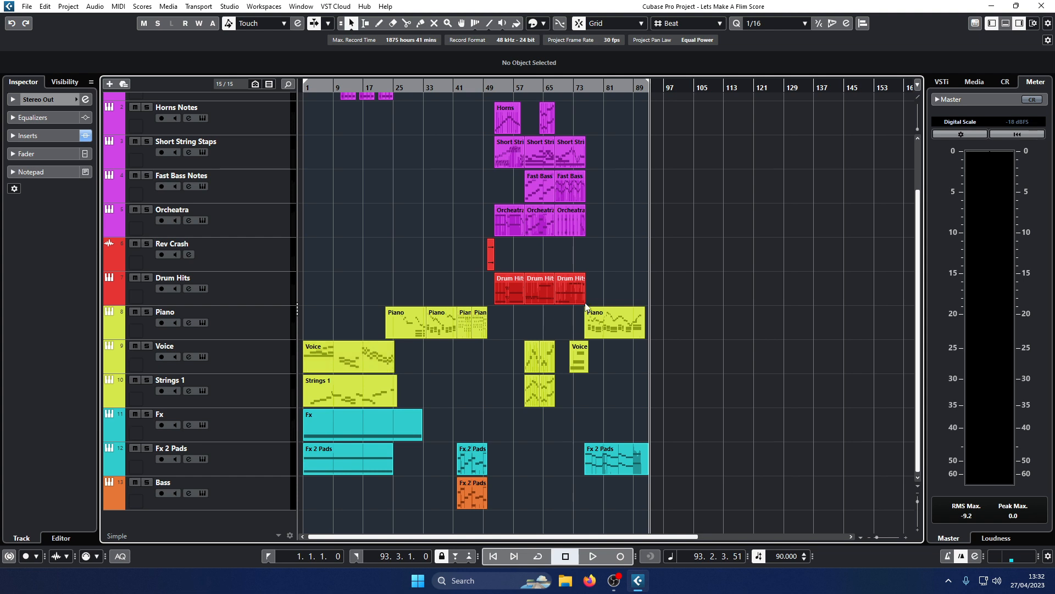
# Step: Review all tracks of the finished arrangement, from Stereo Out down to Bass
pyautogui.scroll(2, 626, 229)
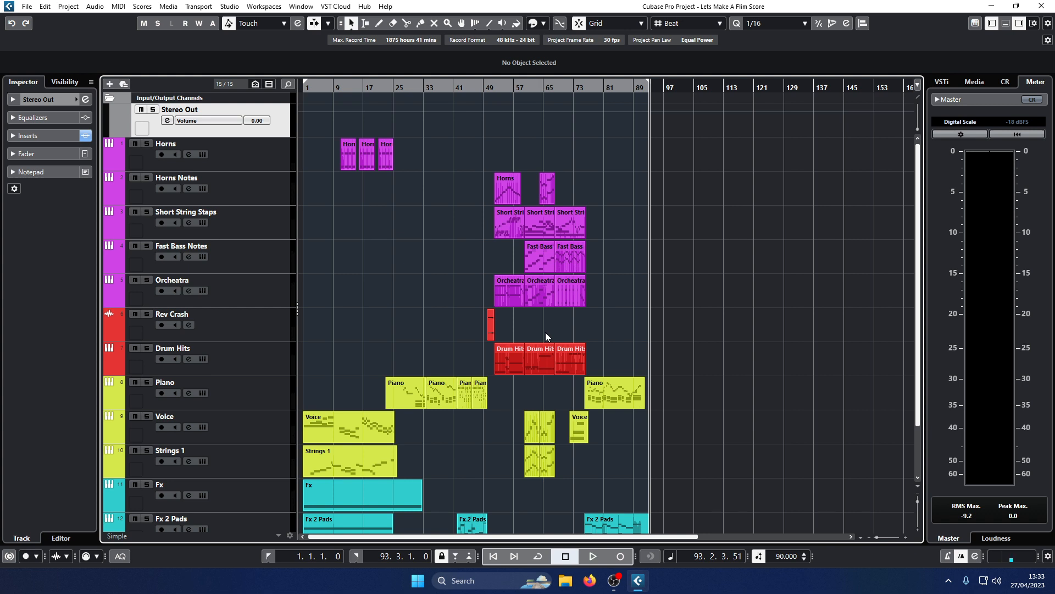
pyautogui.scroll(-2, 546, 334)
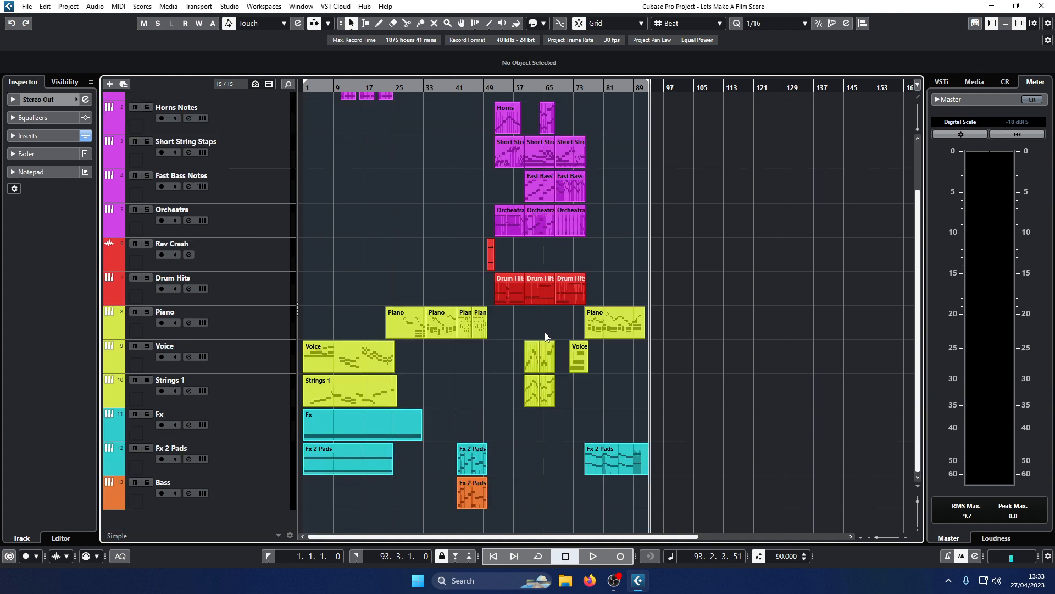
pyautogui.scroll(3, 546, 334)
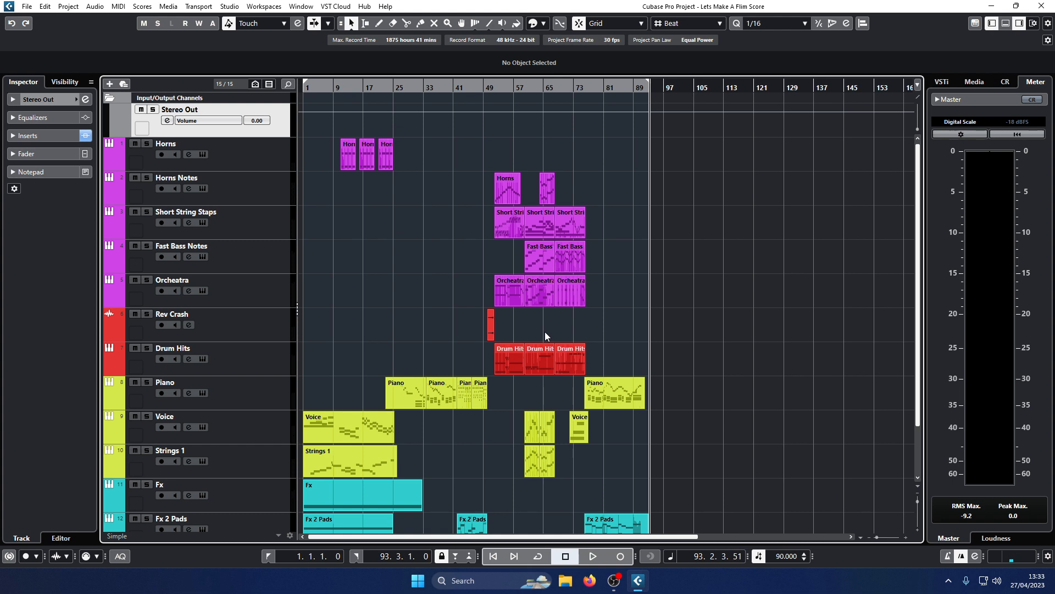
pyautogui.scroll(-2, 545, 331)
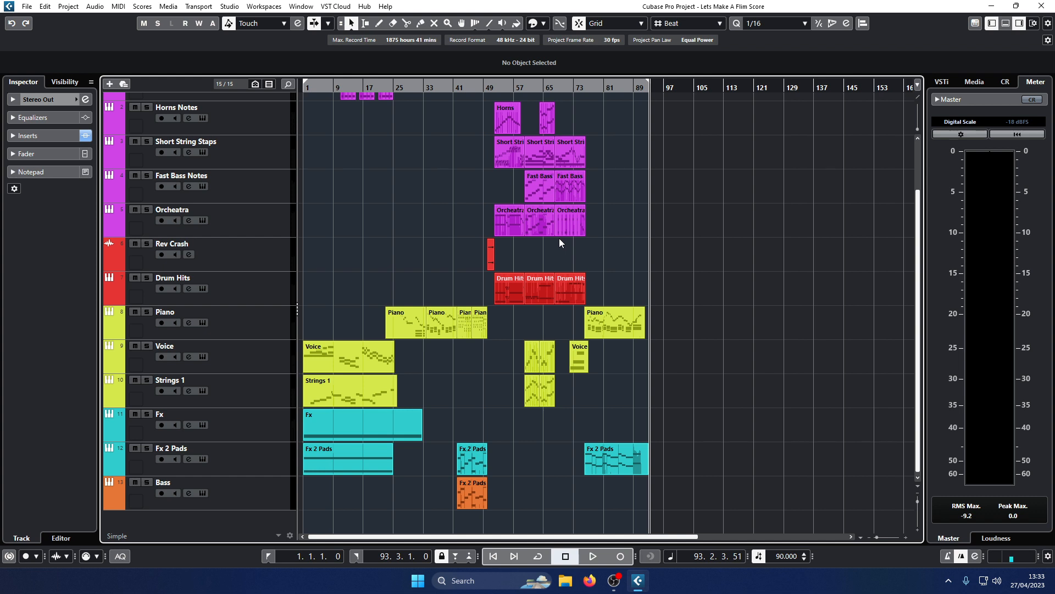
pyautogui.scroll(3, 559, 238)
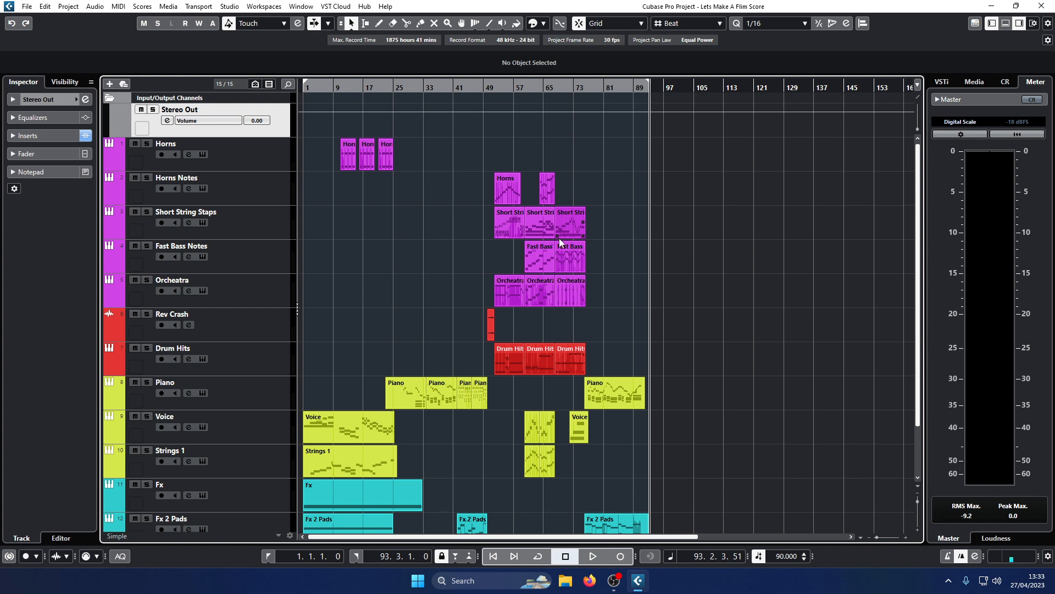
pyautogui.scroll(-2, 560, 242)
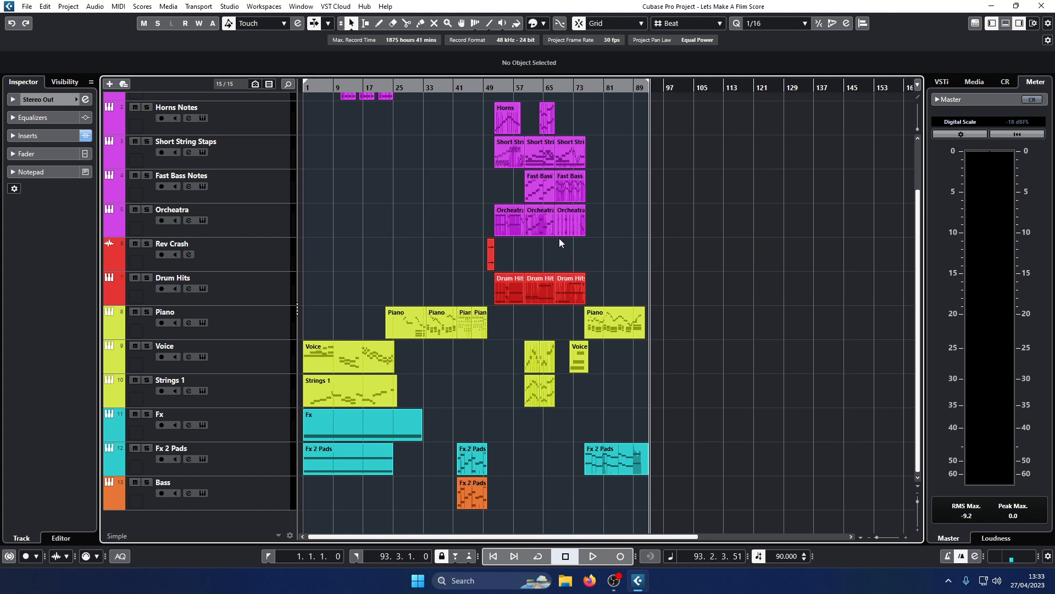
pyautogui.scroll(2, 559, 238)
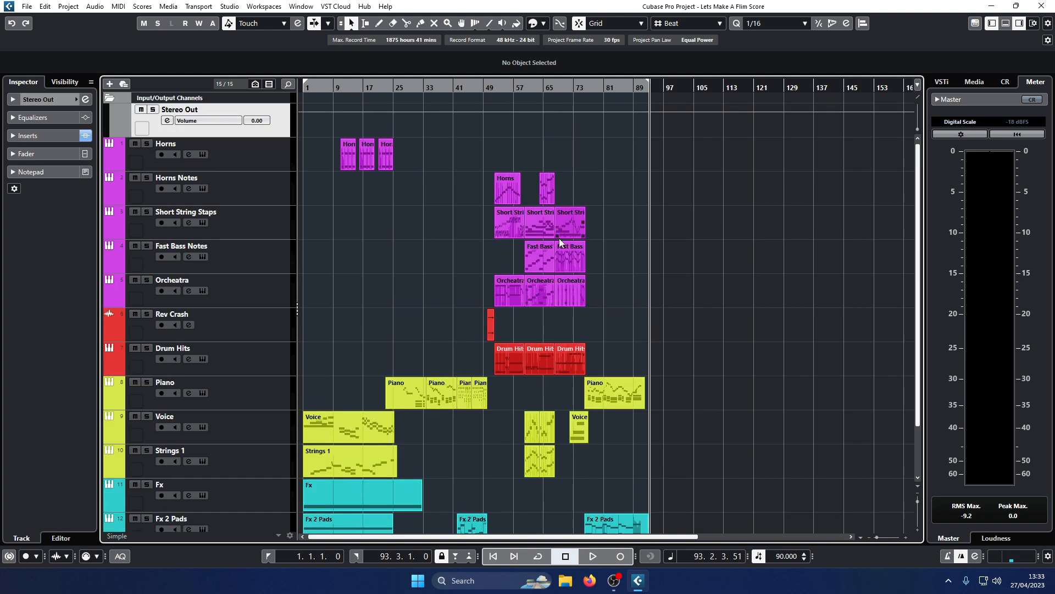
pyautogui.scroll(-2, 555, 239)
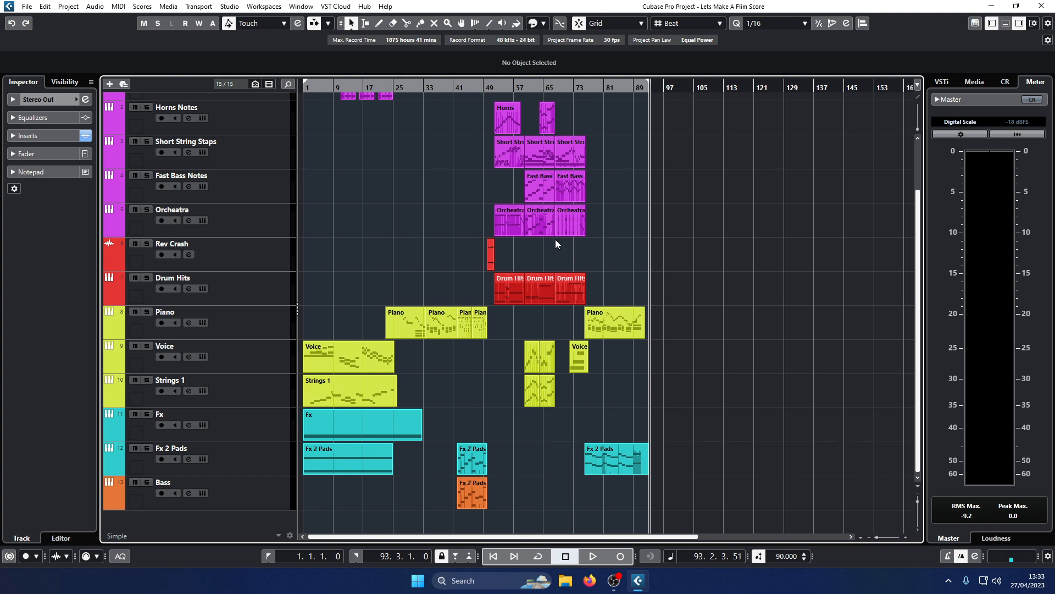
pyautogui.scroll(2, 555, 239)
# Step: Select every event in the arrangement and shift them all later, so the first Horns event starts at about 11.3.4.91
pyautogui.scroll(-2, 552, 239)
pyautogui.moveTo(702, 518); pyautogui.dragTo(295, 155)
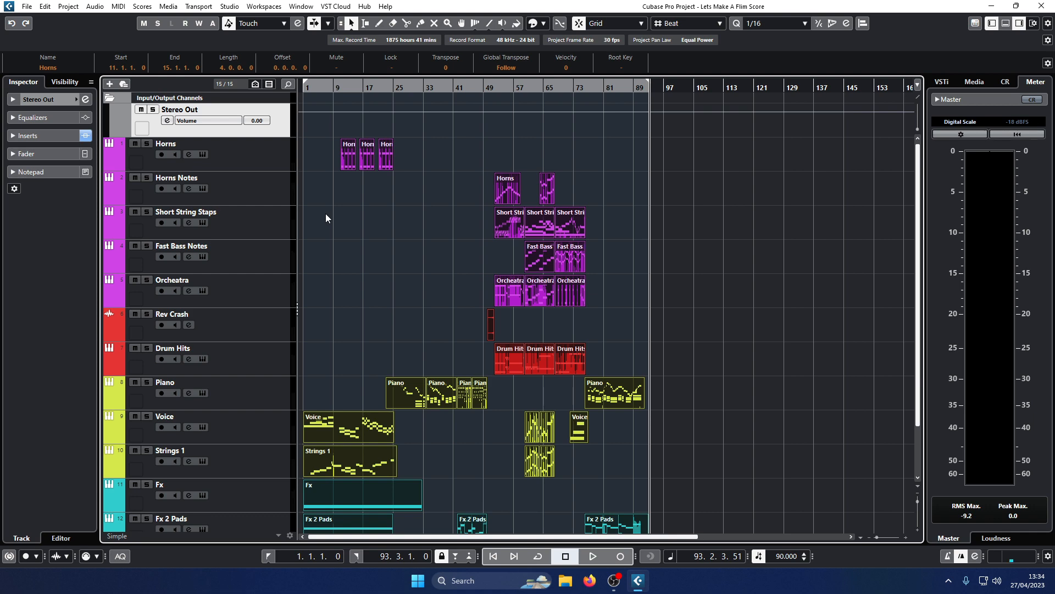
pyautogui.press('h')
pyautogui.press('h')
pyautogui.press('h')
pyautogui.press('h')
pyautogui.press('h')
pyautogui.press('h')
pyautogui.moveTo(486, 543); pyautogui.dragTo(329, 543)
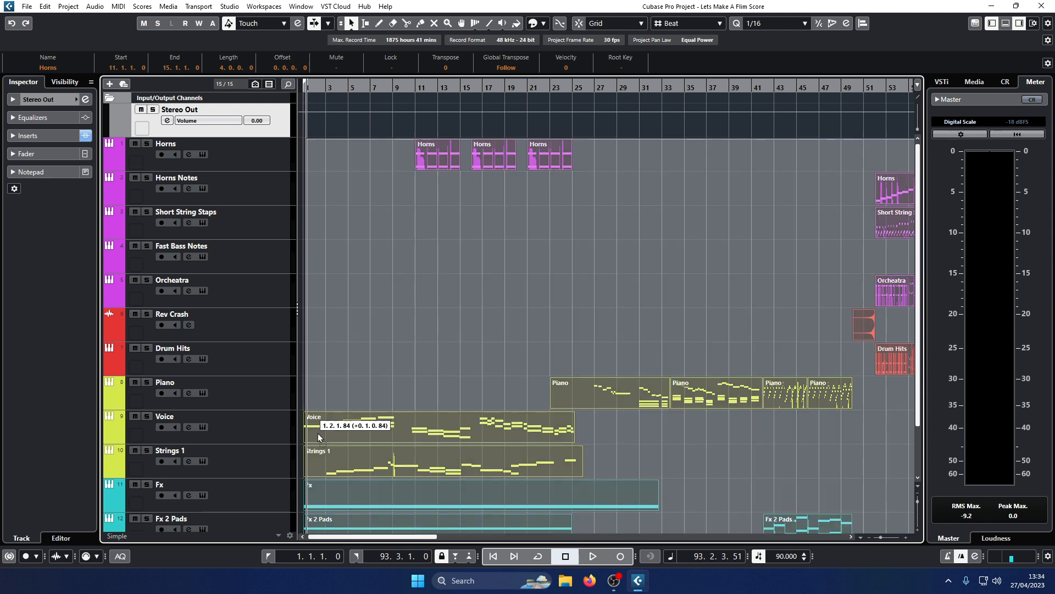
pyautogui.moveTo(316, 437); pyautogui.dragTo(324, 438)
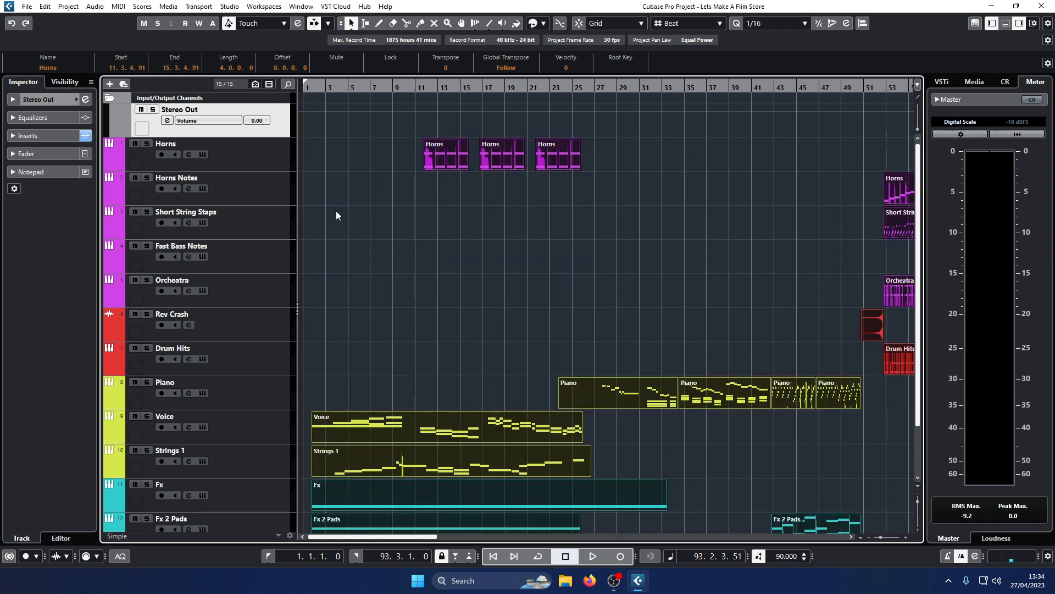
# Step: Audition the opening from the project start and move all selected events earlier, so the first Horns event starts at about 11.2.1.77
pyautogui.click(301, 88)
pyautogui.press('space')
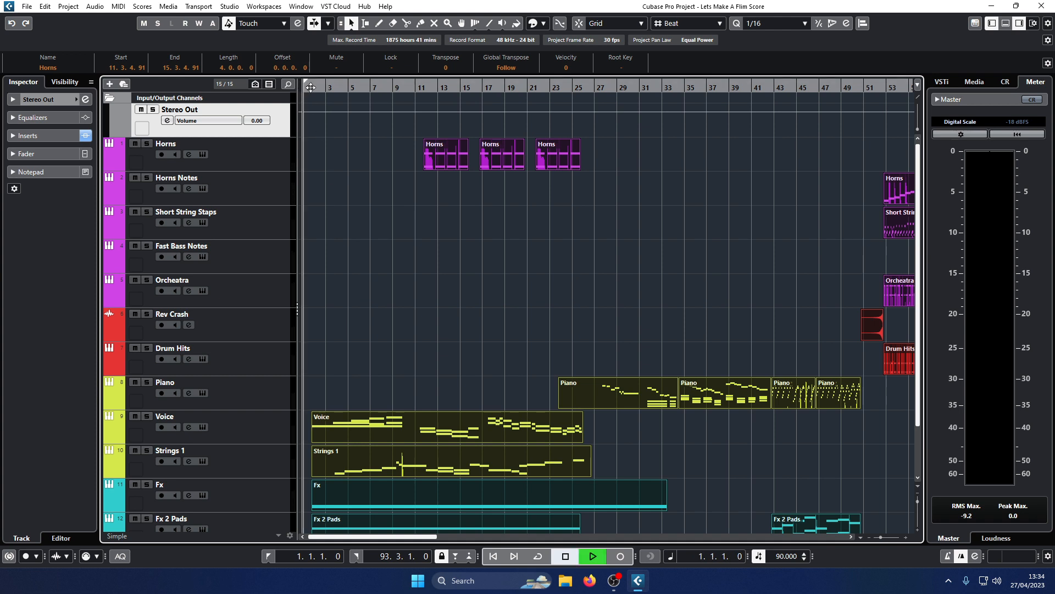
pyautogui.press('space')
pyautogui.press('h')
pyautogui.press('h')
pyautogui.press('h')
pyautogui.press('h')
pyautogui.press('h')
pyautogui.press('h')
pyautogui.press('h')
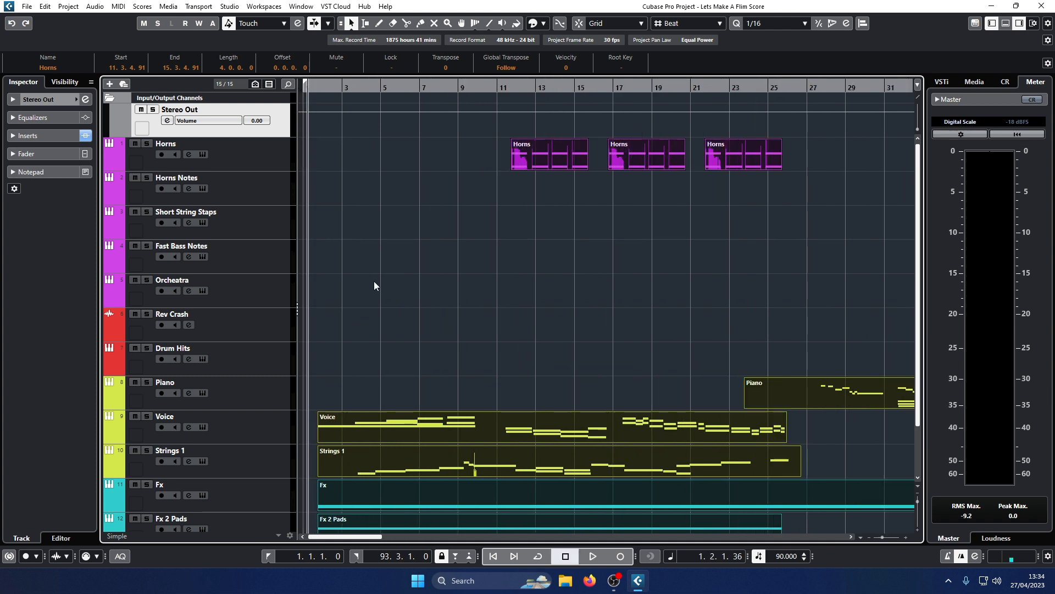
pyautogui.moveTo(444, 420); pyautogui.dragTo(407, 423)
# Step: Play the opening from the project start to check the new lead-in, return to the start and stop
pyautogui.click(303, 87)
pyautogui.press('space')
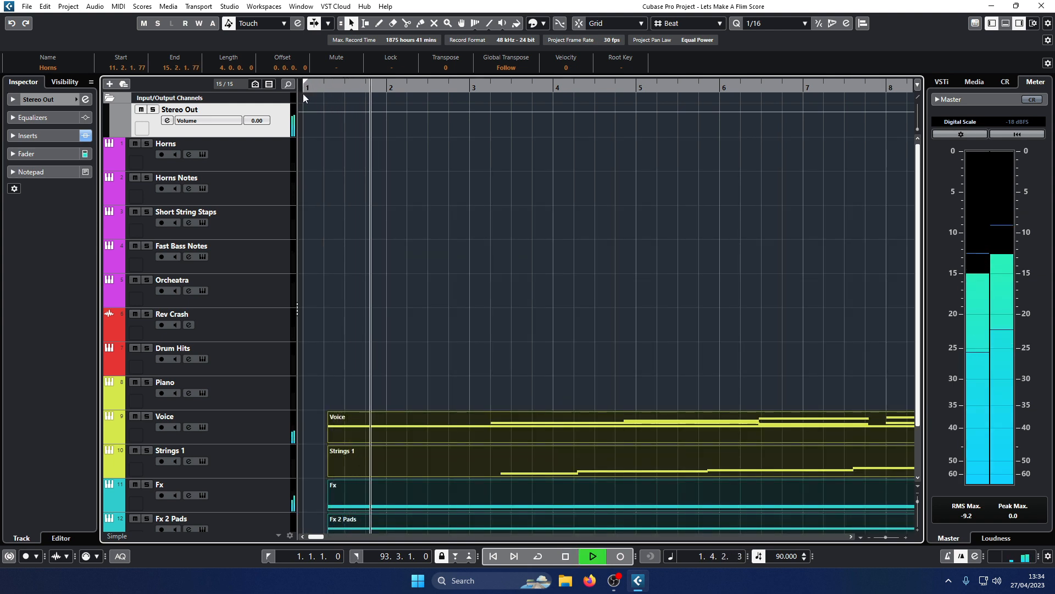
pyautogui.click(303, 89)
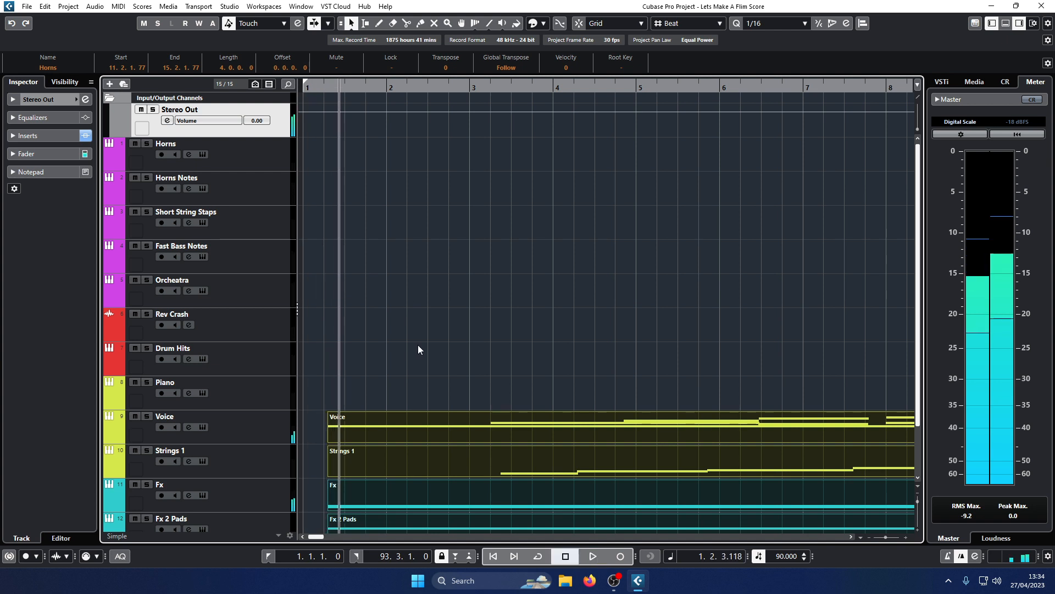
pyautogui.press('space')
# Step: Listen to the opening with the Fx track soloed, and replay it from bar 1 with all tracks unsoloed
pyautogui.scroll(-2, 418, 344)
pyautogui.press('space')
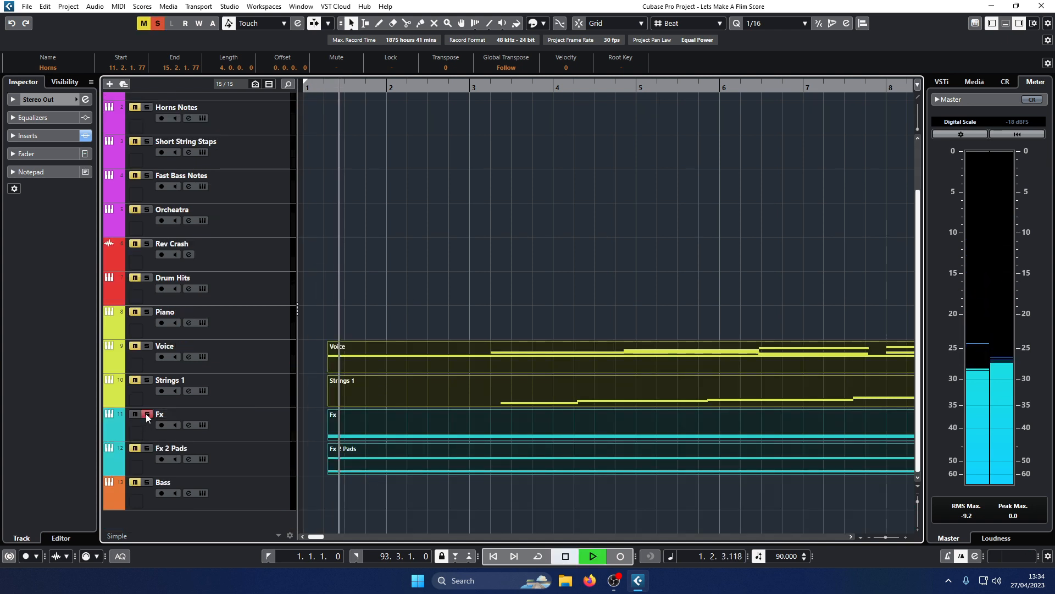
pyautogui.click(312, 88)
pyautogui.press('space')
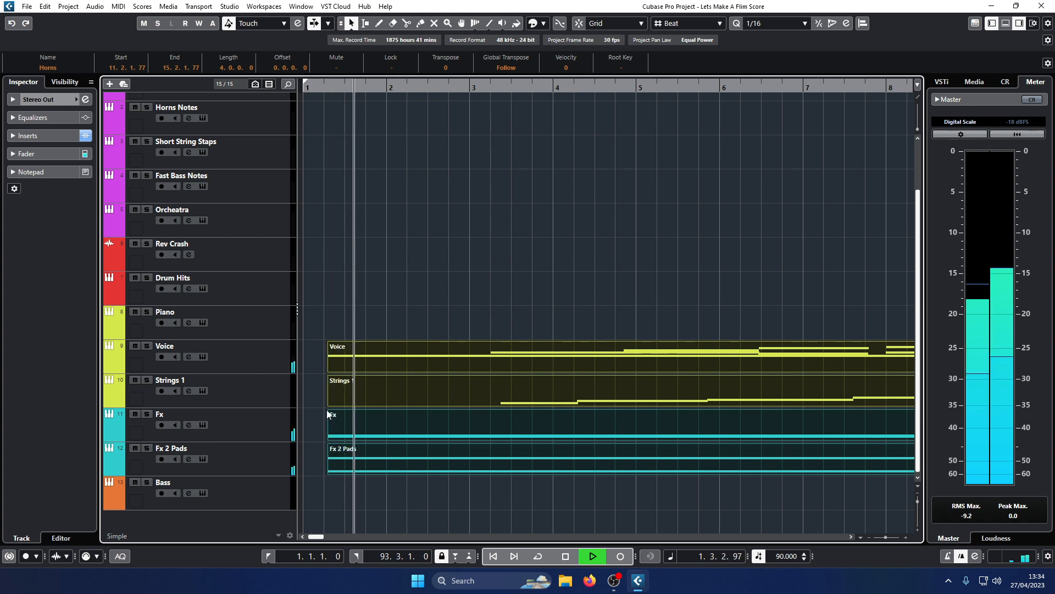
pyautogui.click(306, 88)
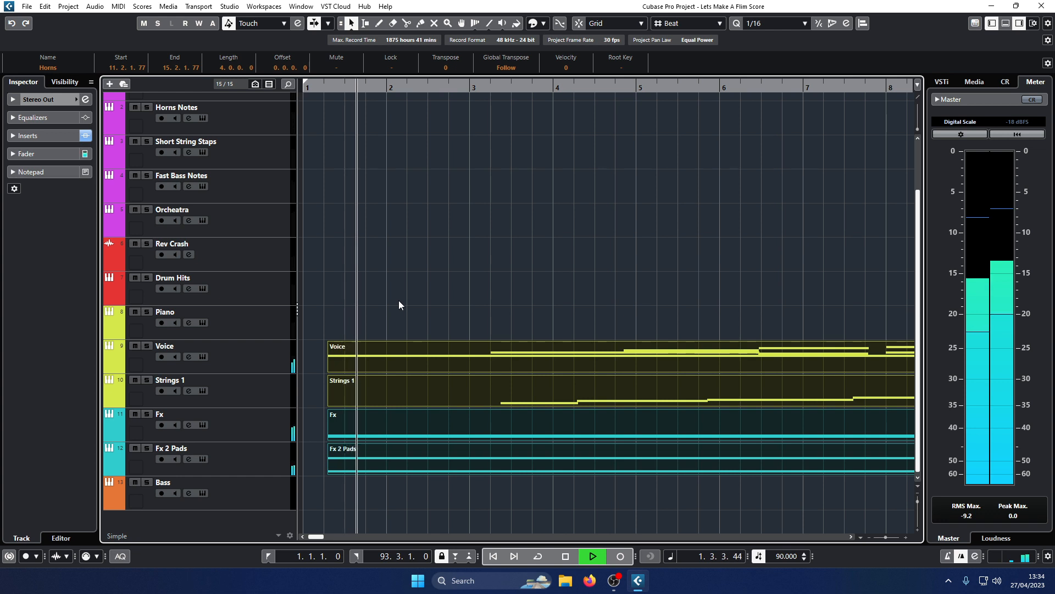
pyautogui.press('space')
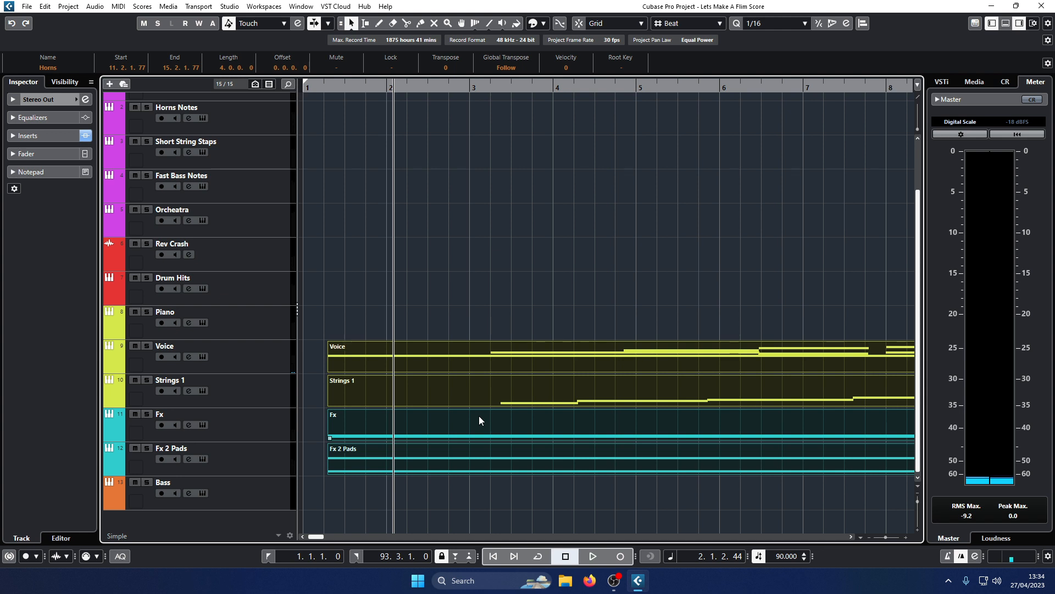
# Step: Show the whole arrangement up to the right locator and clear the selection of all events
pyautogui.press('g')
pyautogui.press('g')
pyautogui.press('g')
pyautogui.press('g')
pyautogui.press('g')
pyautogui.press('g')
pyautogui.press('g')
pyautogui.press('g')
pyautogui.press('g')
pyautogui.press('g')
pyautogui.press('g')
pyautogui.press('g')
pyautogui.press('g')
pyautogui.press('g')
pyautogui.press('g')
pyautogui.press('g')
pyautogui.press('g')
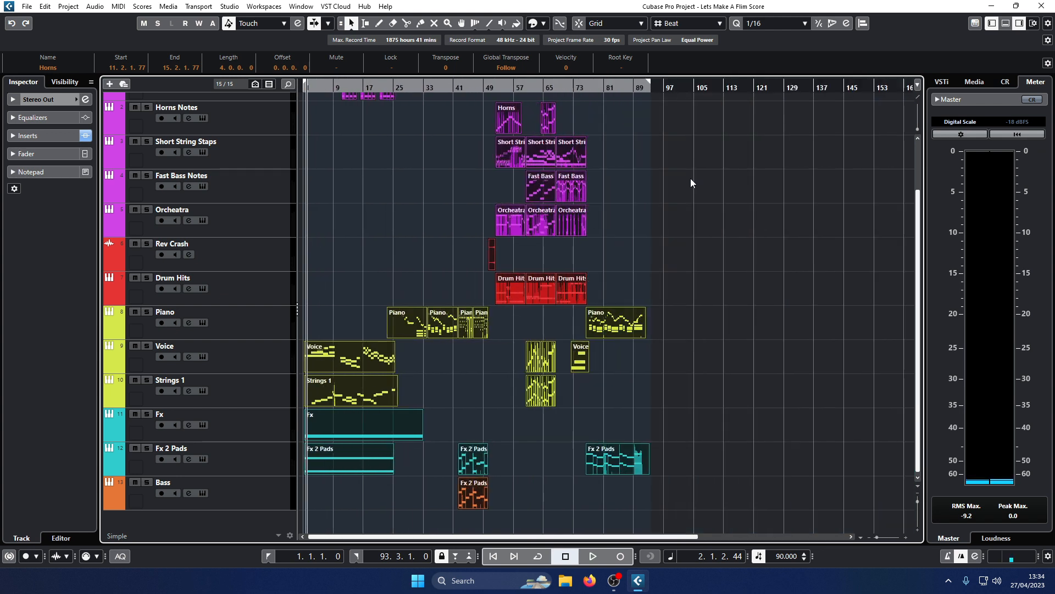
pyautogui.click(632, 93)
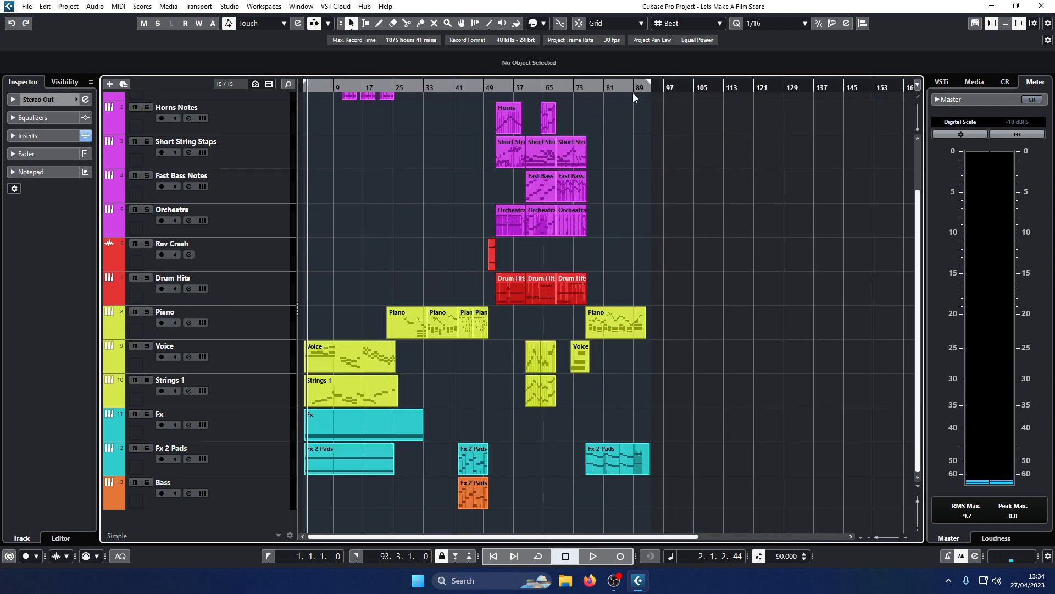
# Step: Compare the opening from bar 1 in the full mix and with Fx soloed, stop playback and unsolo Fx
pyautogui.click(308, 86)
pyautogui.press('space')
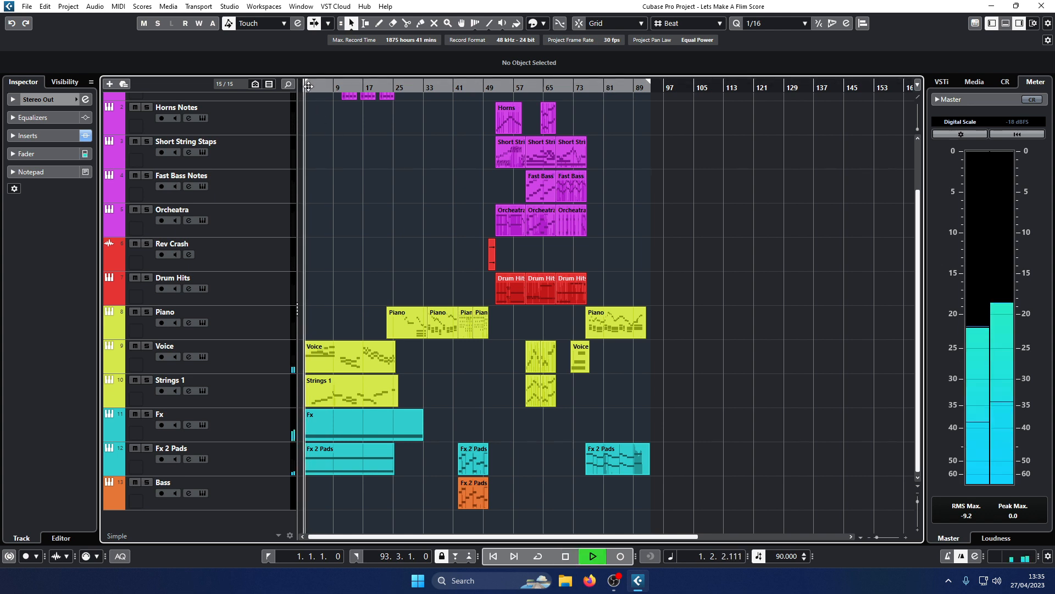
pyautogui.click(147, 414)
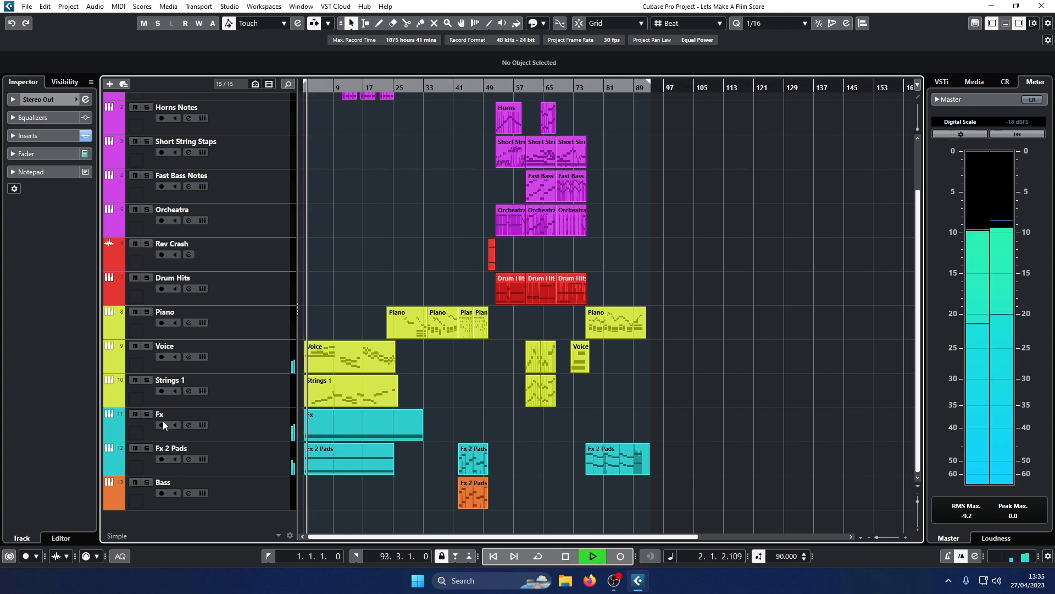
pyautogui.click(302, 84)
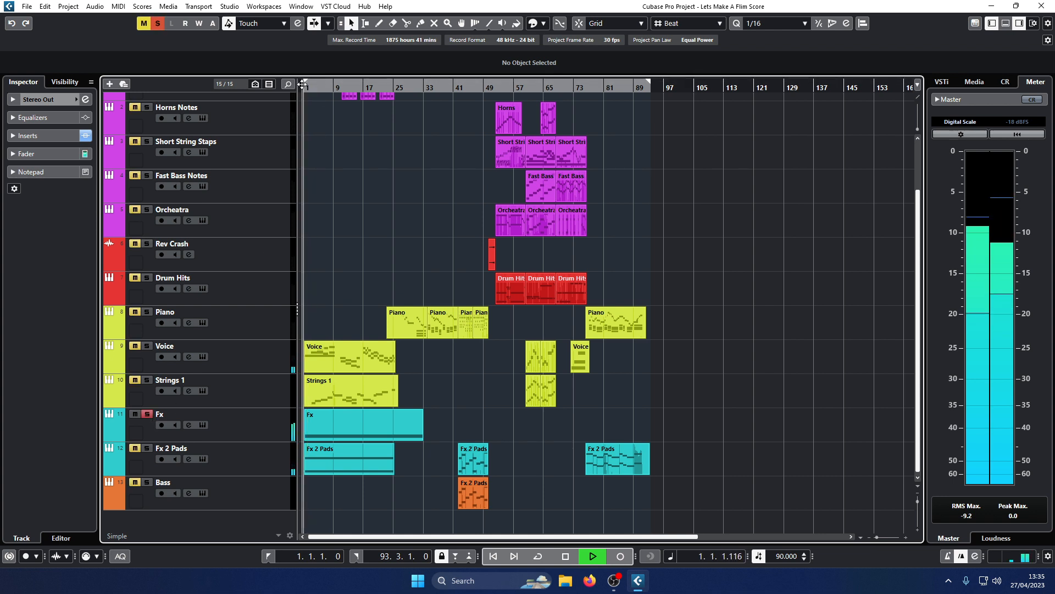
pyautogui.press('space')
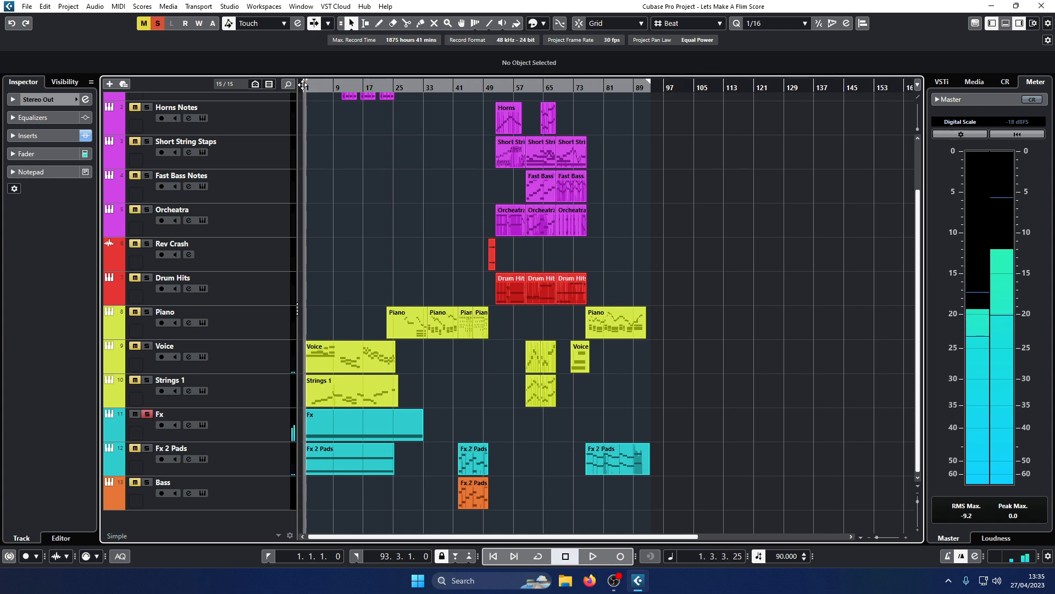
pyautogui.click(147, 414)
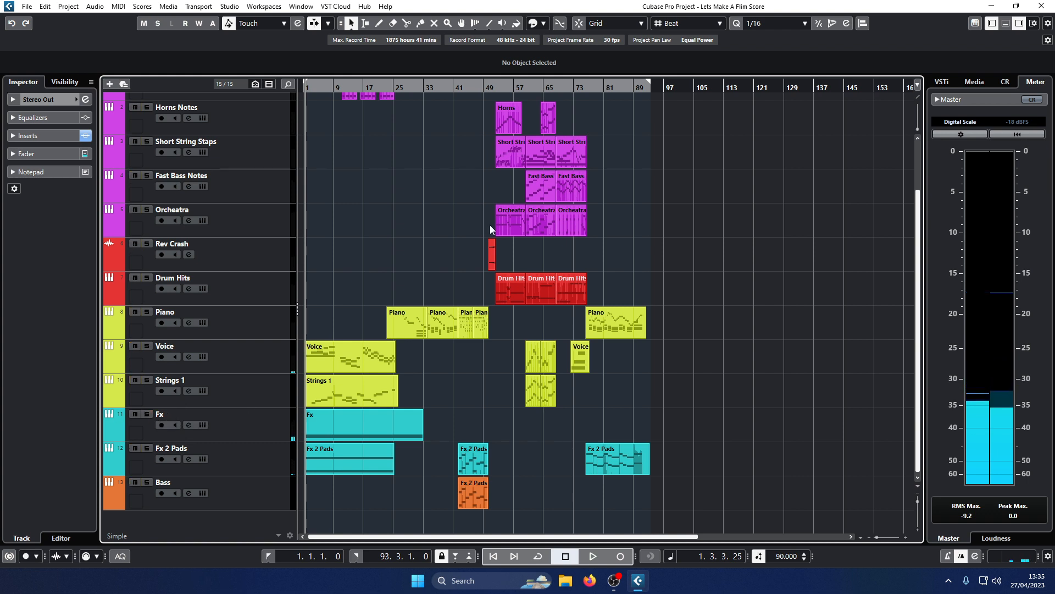
# Step: Play the ending from about 88.3.1 to hear how the final Piano and Fx 2 Pads events finish
pyautogui.click(631, 86)
pyautogui.scroll(2, 208, 155)
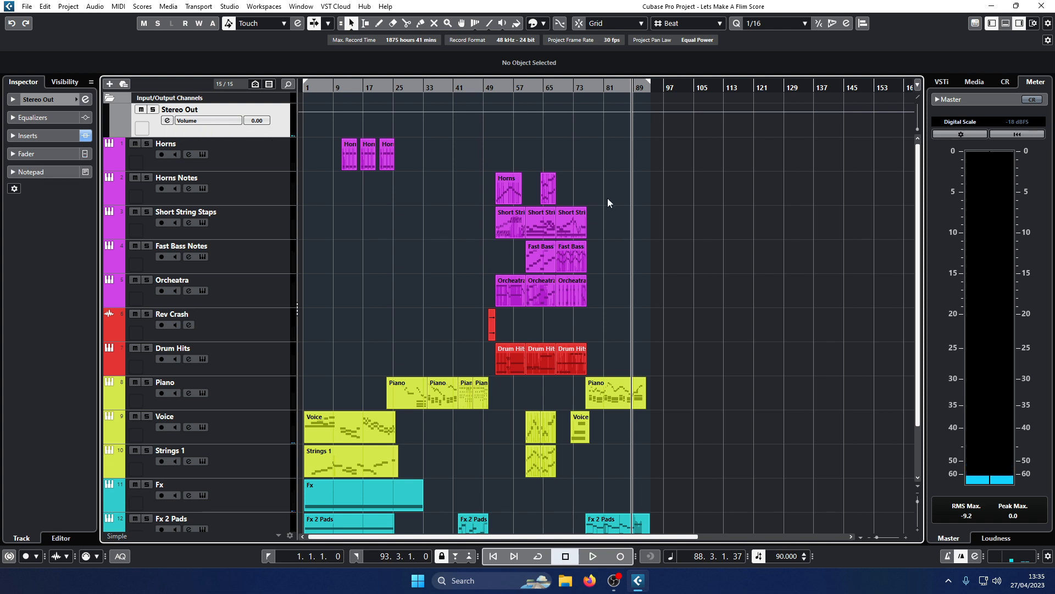
pyautogui.press('h')
pyautogui.press('h')
pyautogui.press('h')
pyautogui.press('h')
pyautogui.press('h')
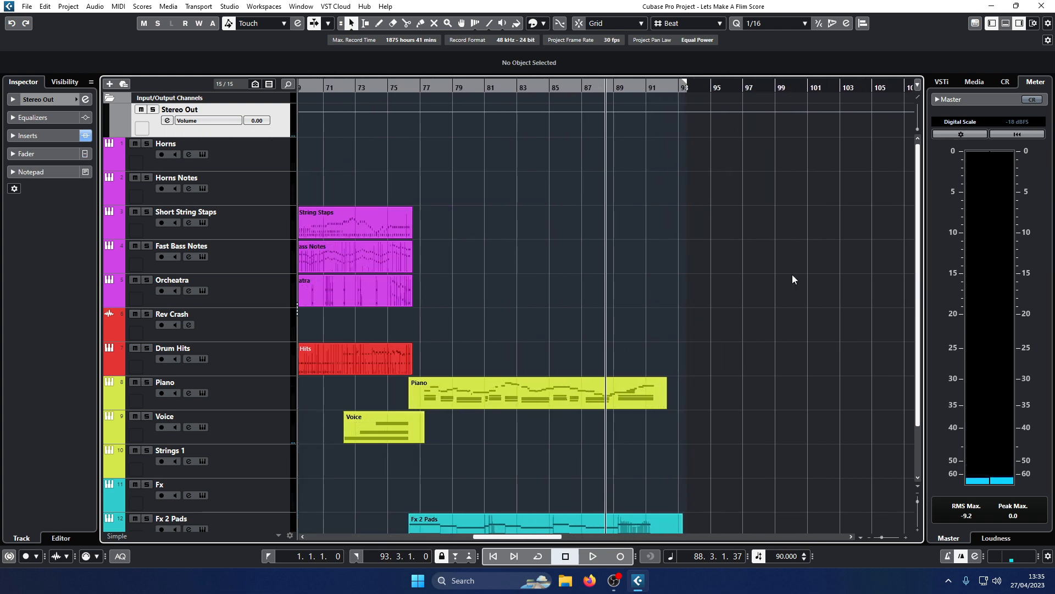
pyautogui.press('space')
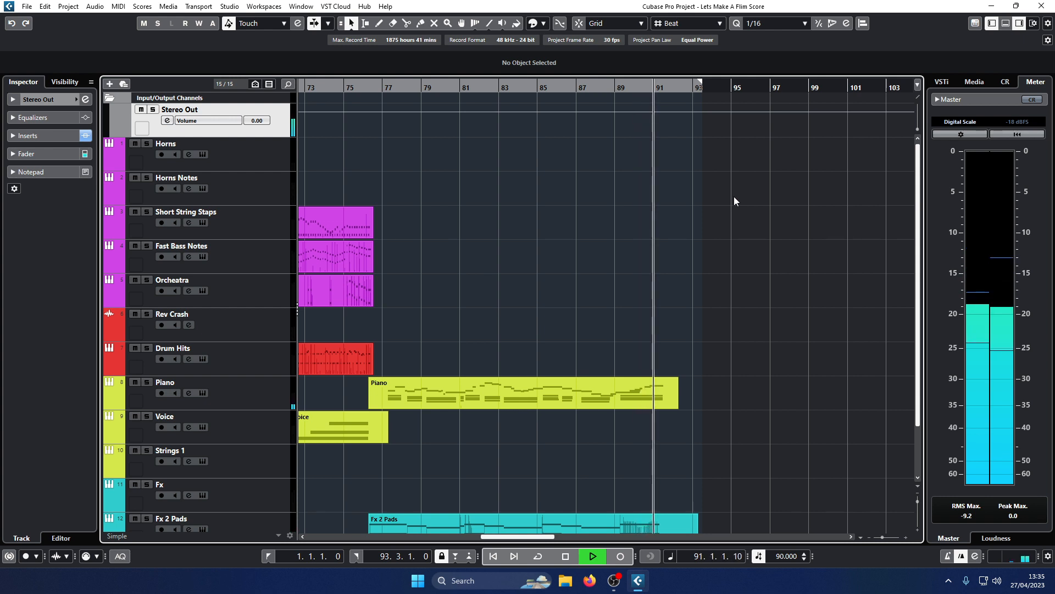
# Step: Draw a Stereo Out volume automation fade-out from shortly before bar 93 down to silence at about 94.1.1, and stop playback
pyautogui.scroll(5, 757, 258)
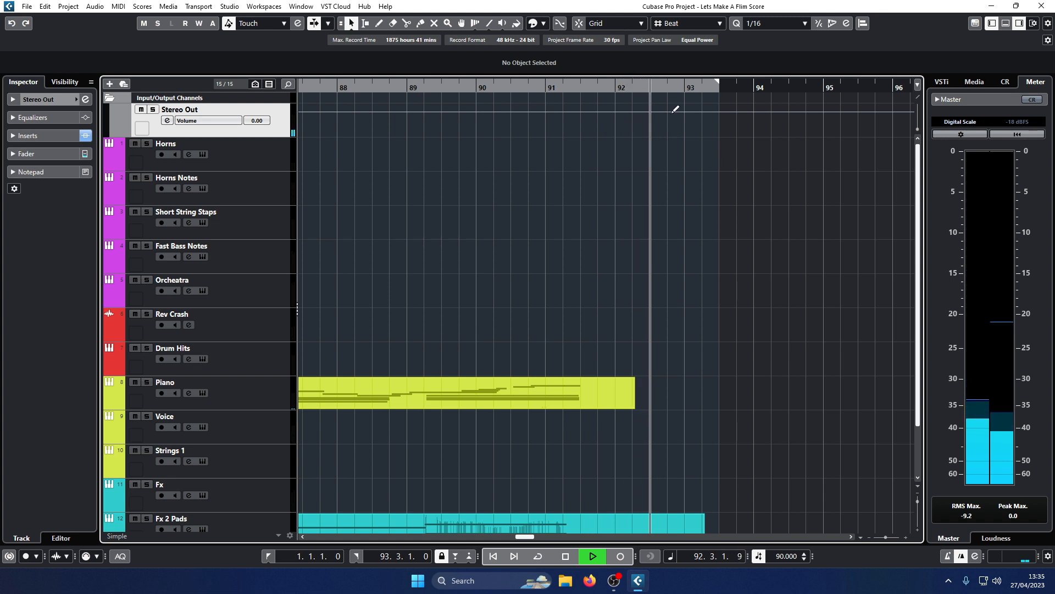
pyautogui.moveTo(669, 111)
pyautogui.mouseDown()
pyautogui.moveTo(763, 117)
pyautogui.moveTo(755, 137)
pyautogui.mouseUp()
pyautogui.press('space')
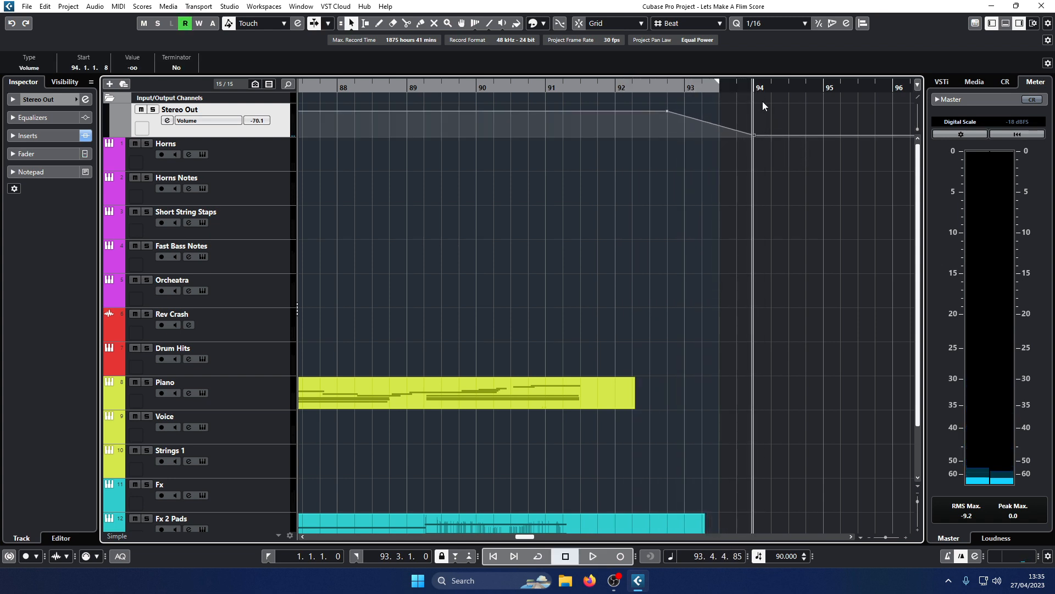
# Step: Move the right locator to 94.1.1.0 at the end of the volume fade
pyautogui.moveTo(718, 81); pyautogui.dragTo(753, 81)
pyautogui.press('j')
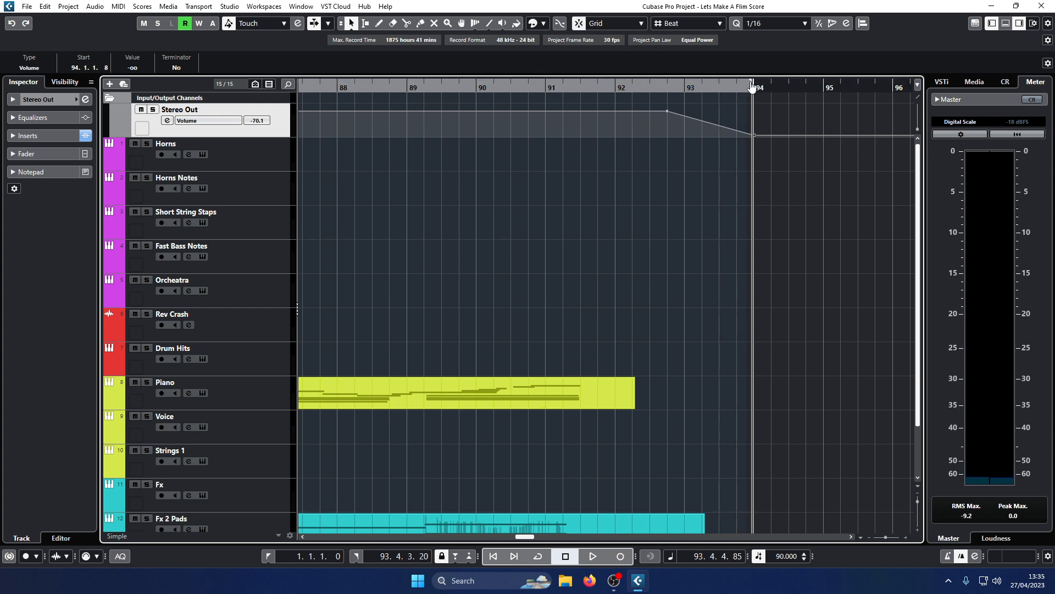
# Step: Play the ending from bar 91 to check the fade-out, and turn on cycle playback between the locators
pyautogui.click(541, 88)
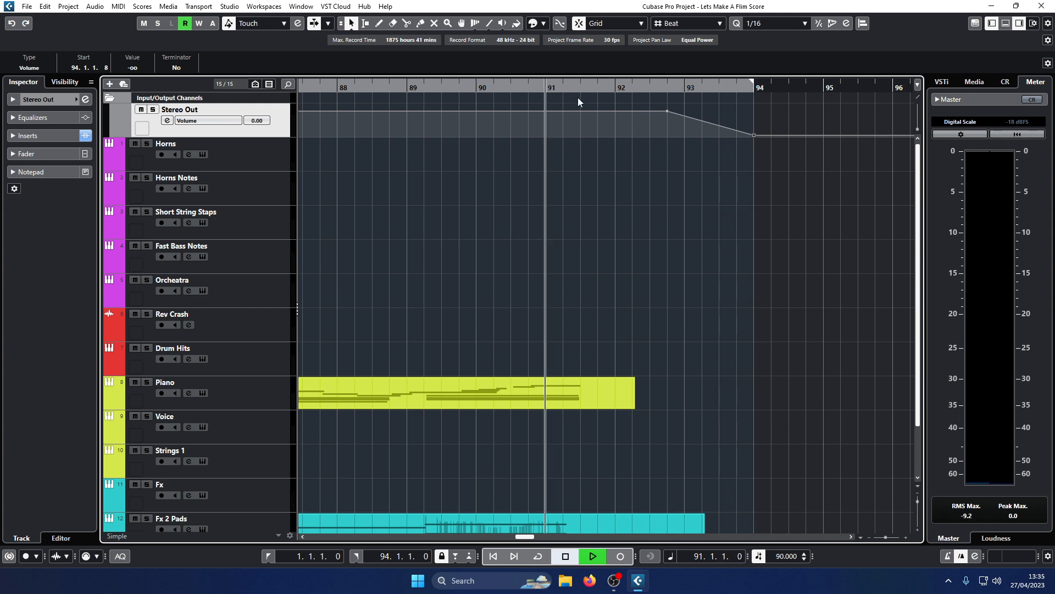
pyautogui.press('space')
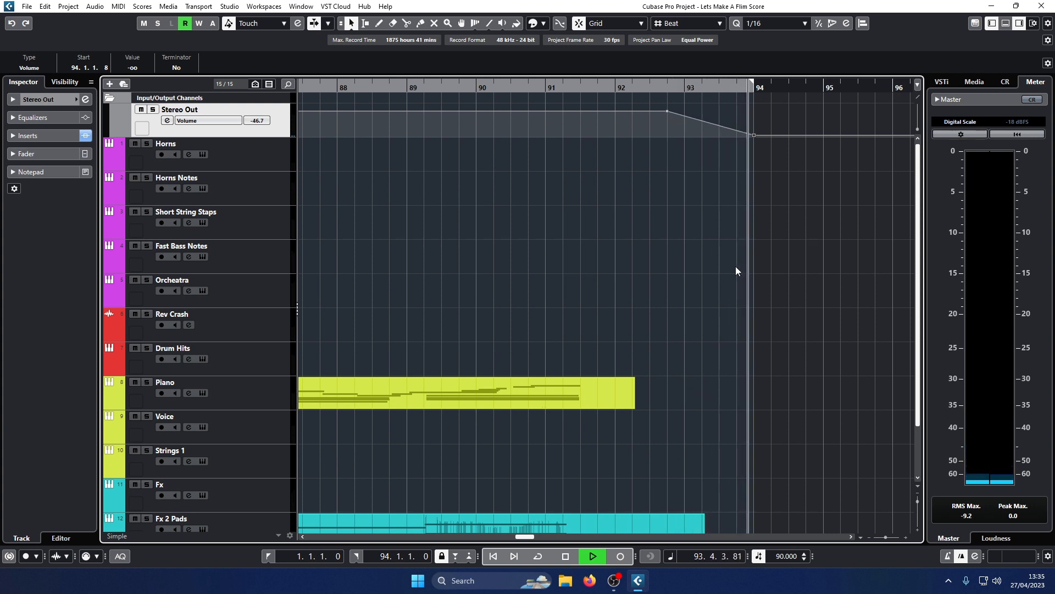
pyautogui.click(539, 556)
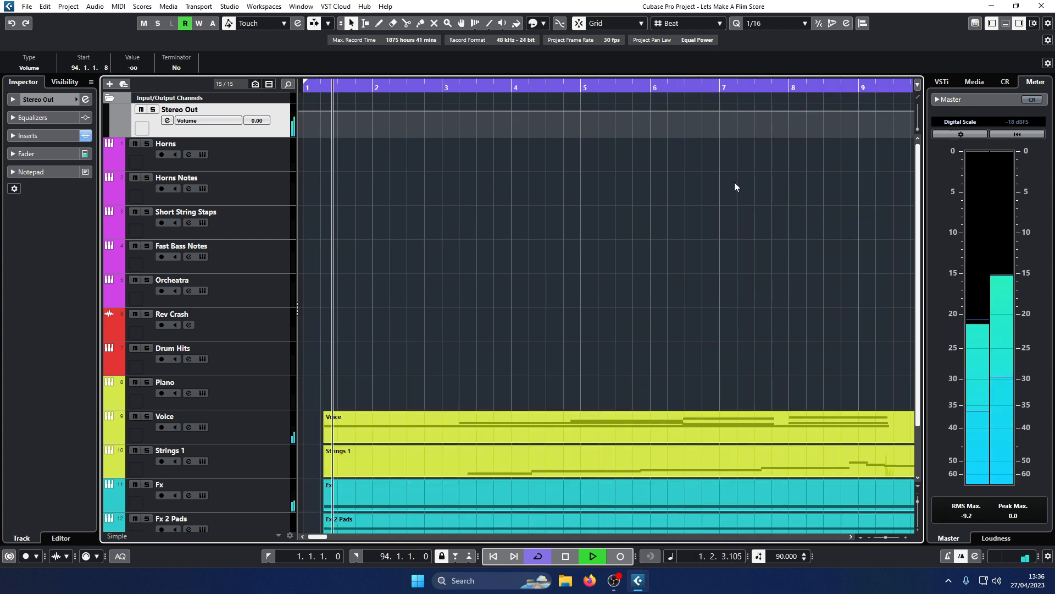
# Step: Stop playback and bend the Stereo Out volume fade between about bars 92 and 94 into a downward-sagging curve
pyautogui.press('space')
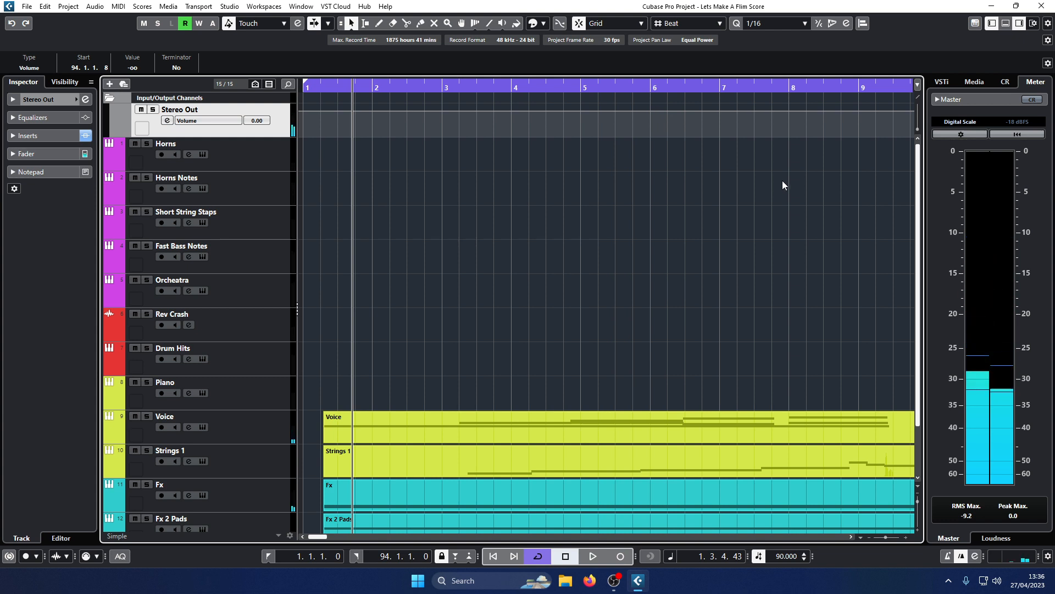
pyautogui.press('g')
pyautogui.press('g')
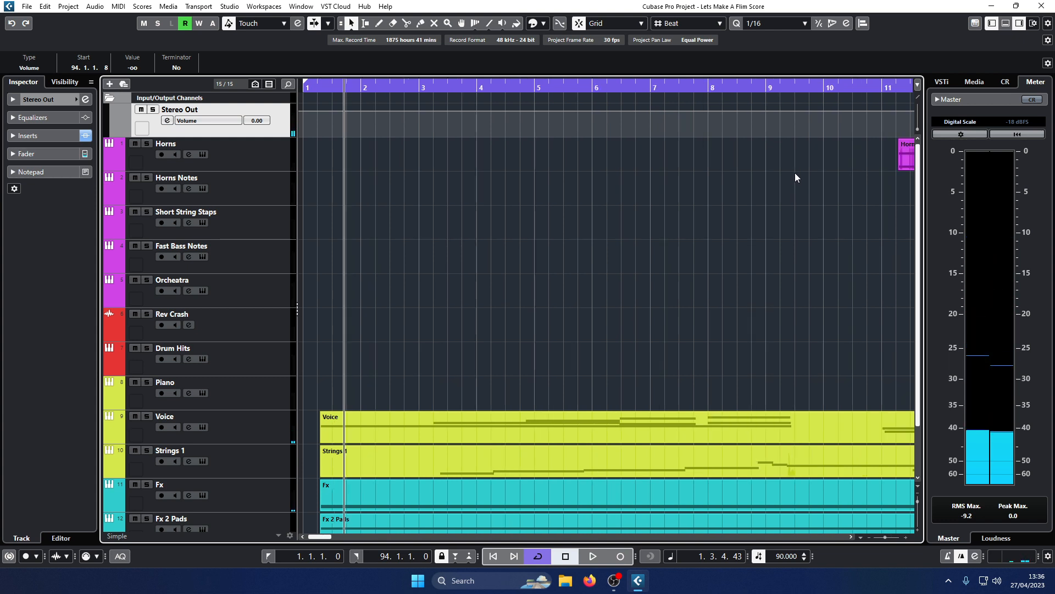
pyautogui.press('g')
pyautogui.press('g')
pyautogui.press('g')
pyautogui.press('g')
pyautogui.press('g')
pyautogui.press('g')
pyautogui.press('g')
pyautogui.press('g')
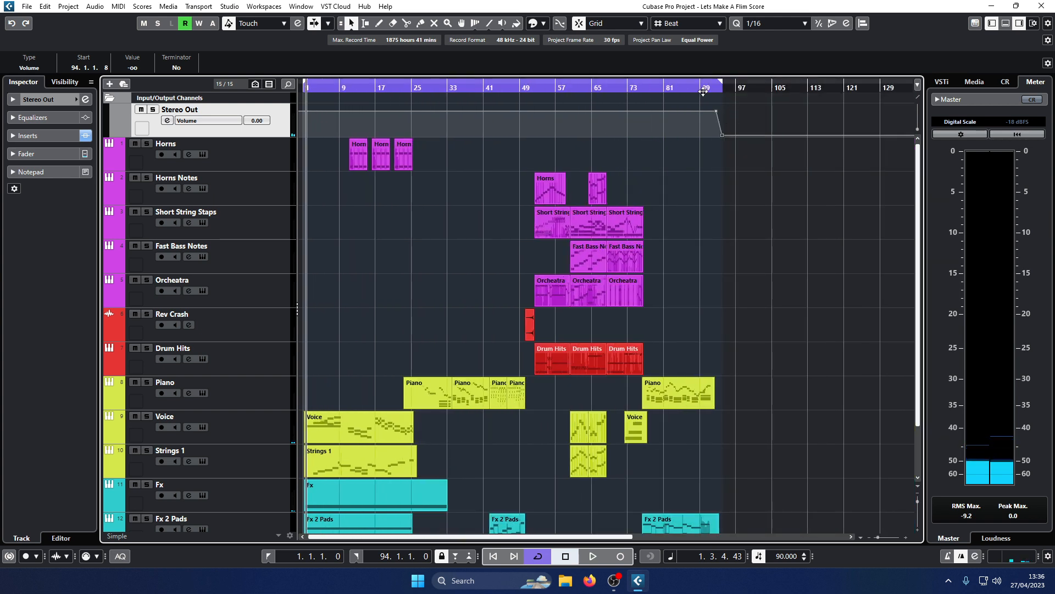
pyautogui.click(703, 89)
pyautogui.press('h')
pyautogui.press('h')
pyautogui.press('h')
pyautogui.press('h')
pyautogui.press('h')
pyautogui.press('h')
pyautogui.press('h')
pyautogui.press('h')
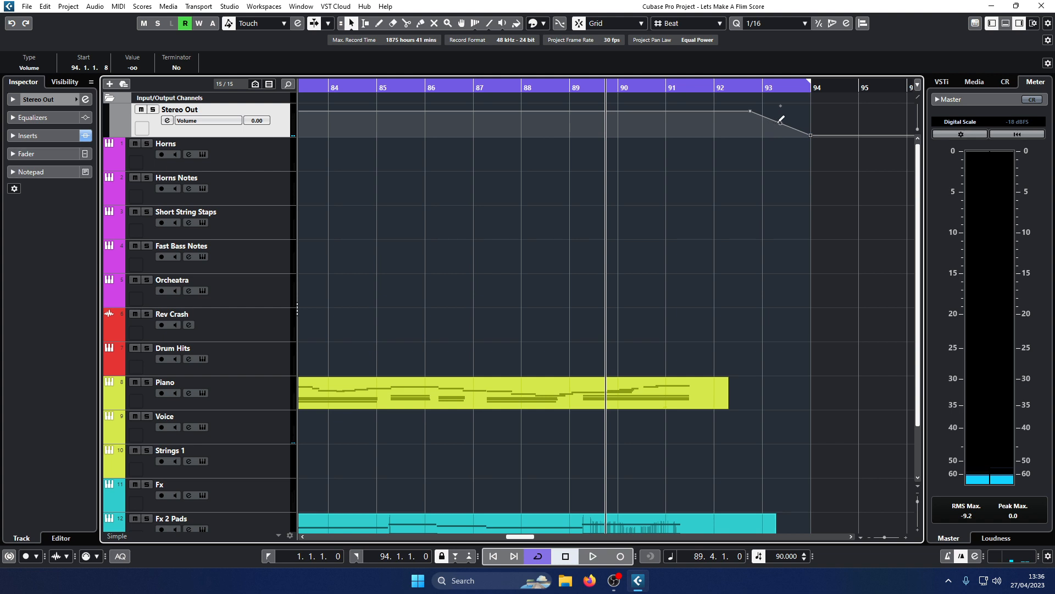
pyautogui.moveTo(780, 124); pyautogui.dragTo(775, 132)
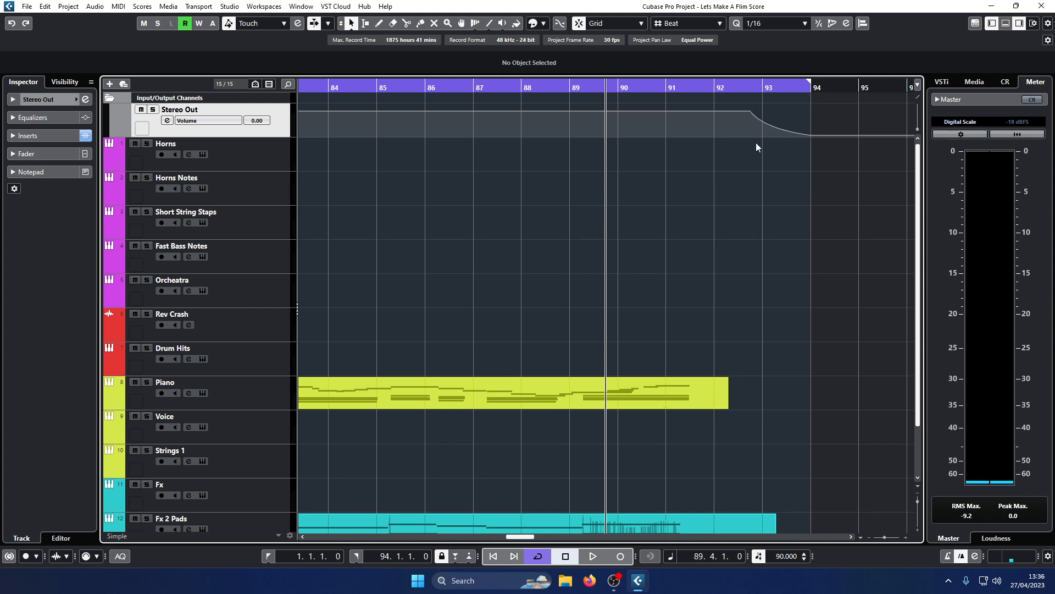
pyautogui.scroll(-2, 709, 297)
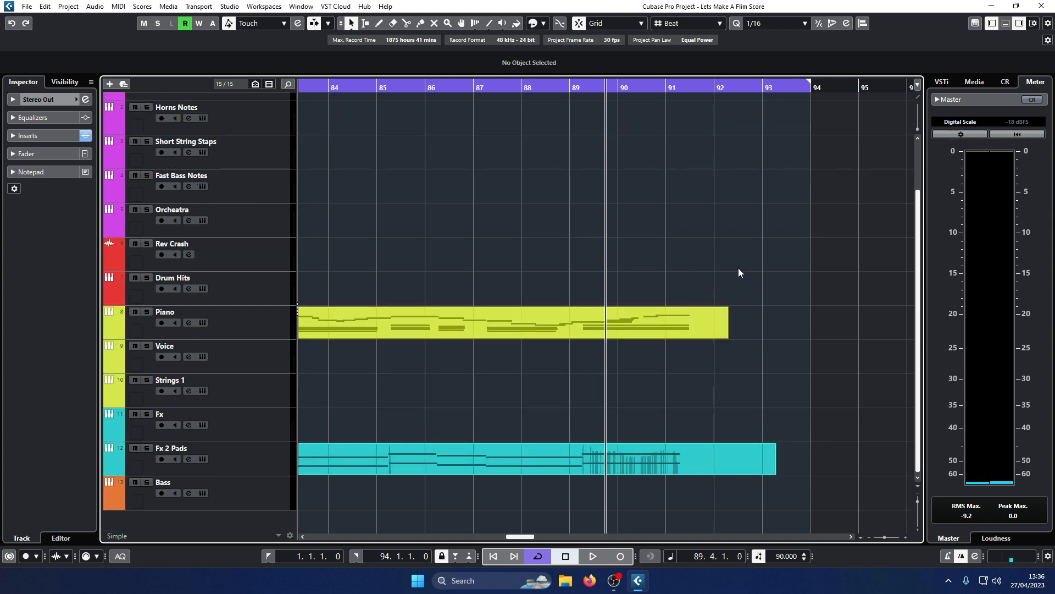
pyautogui.scroll(2, 737, 259)
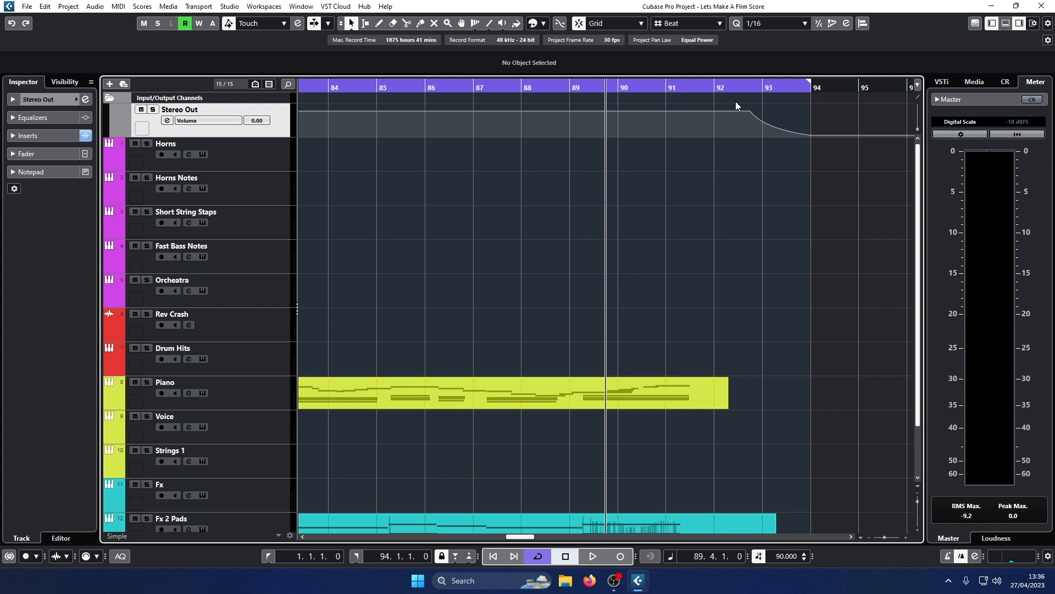
# Step: Return the playhead to the project start and export the Stereo Out mixdown between the locators as "Lets Make A Flim Score", 48 kHz 16-bit Wave
pyautogui.click(497, 558)
pyautogui.press('g')
pyautogui.press('g')
pyautogui.press('g')
pyautogui.press('g')
pyautogui.press('g')
pyautogui.press('g')
pyautogui.press('g')
pyautogui.press('g')
pyautogui.press('g')
pyautogui.press('g')
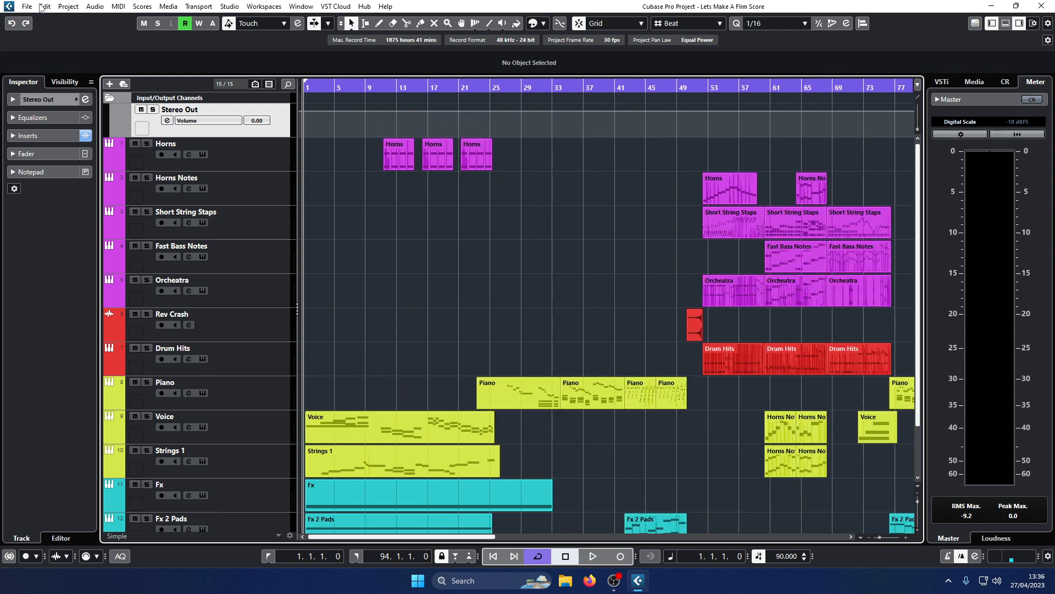
pyautogui.click(26, 6)
pyautogui.moveTo(101, 178)
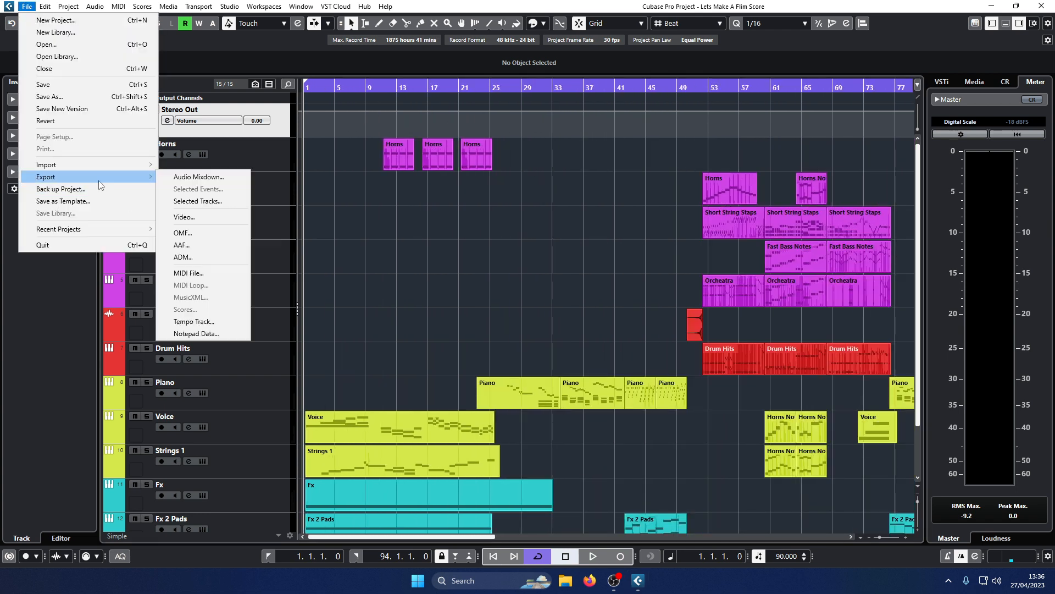
pyautogui.click(172, 177)
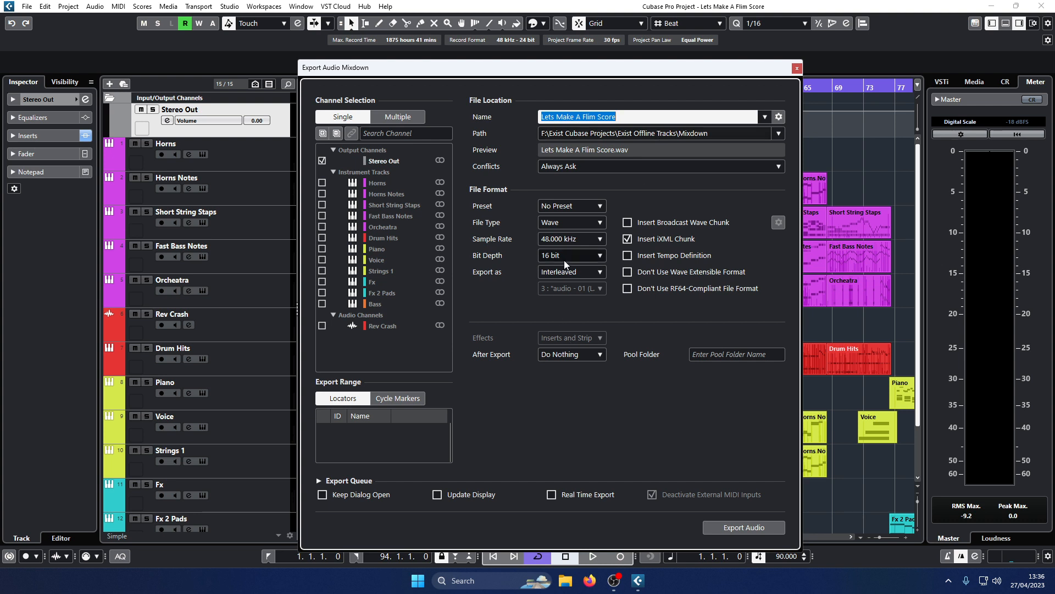
pyautogui.click(736, 531)
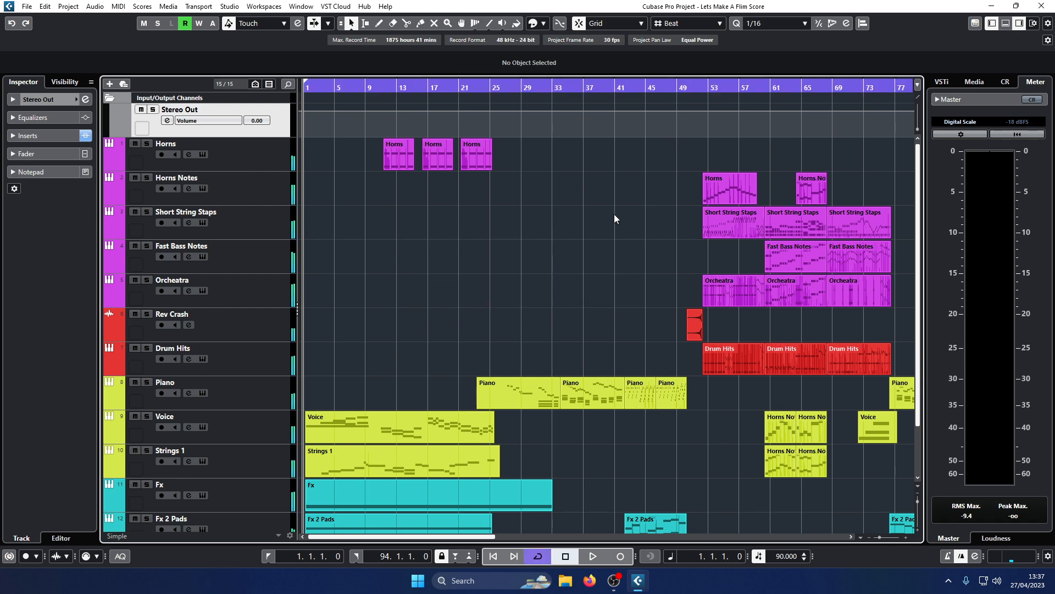
pyautogui.scroll(-2, 610, 216)
pyautogui.scroll(2, 608, 220)
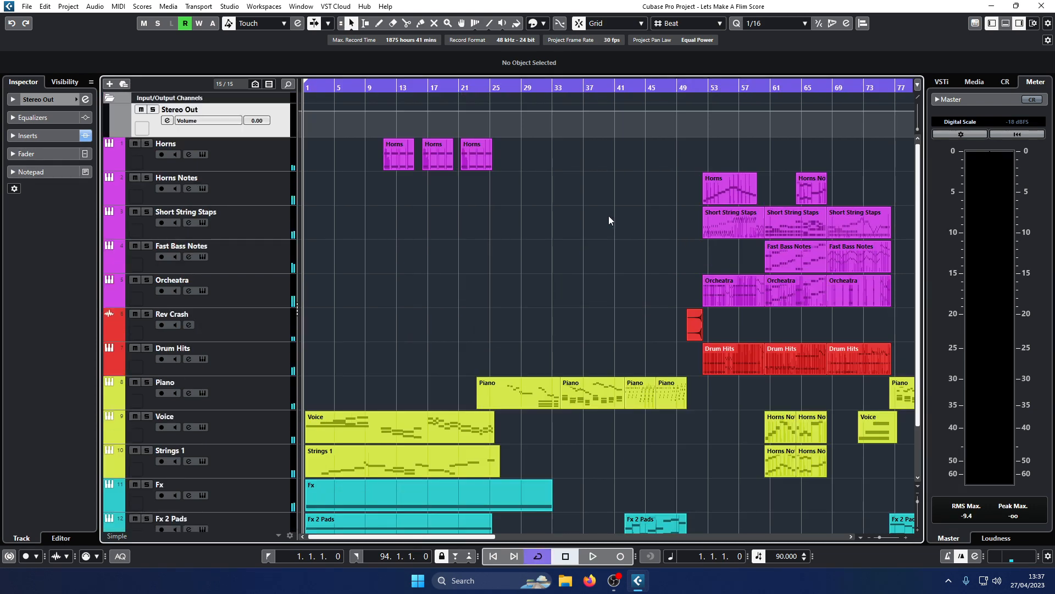
pyautogui.scroll(-4, 608, 220)
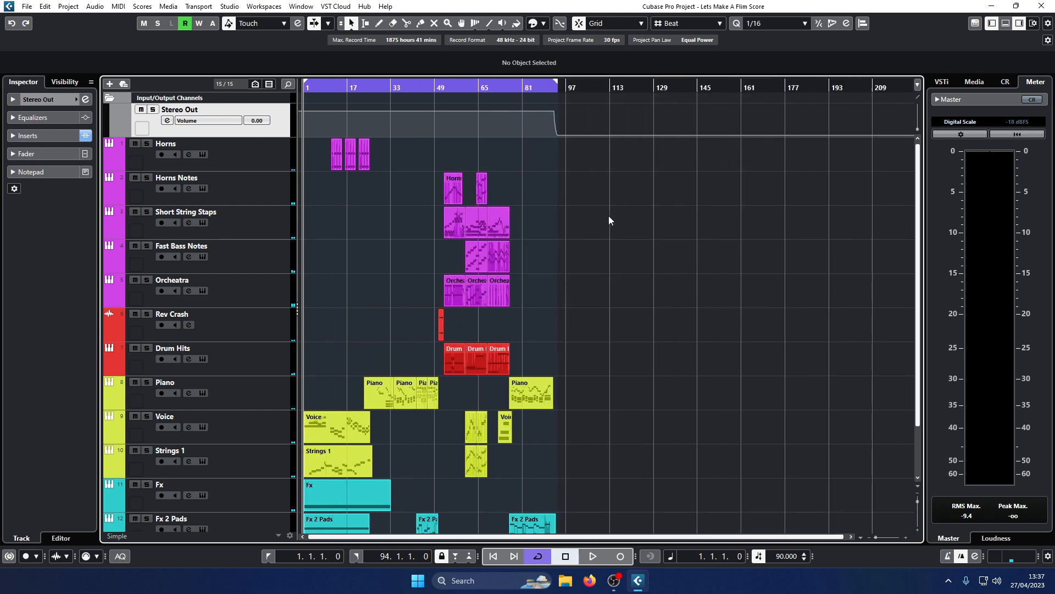
pyautogui.scroll(-2, 548, 207)
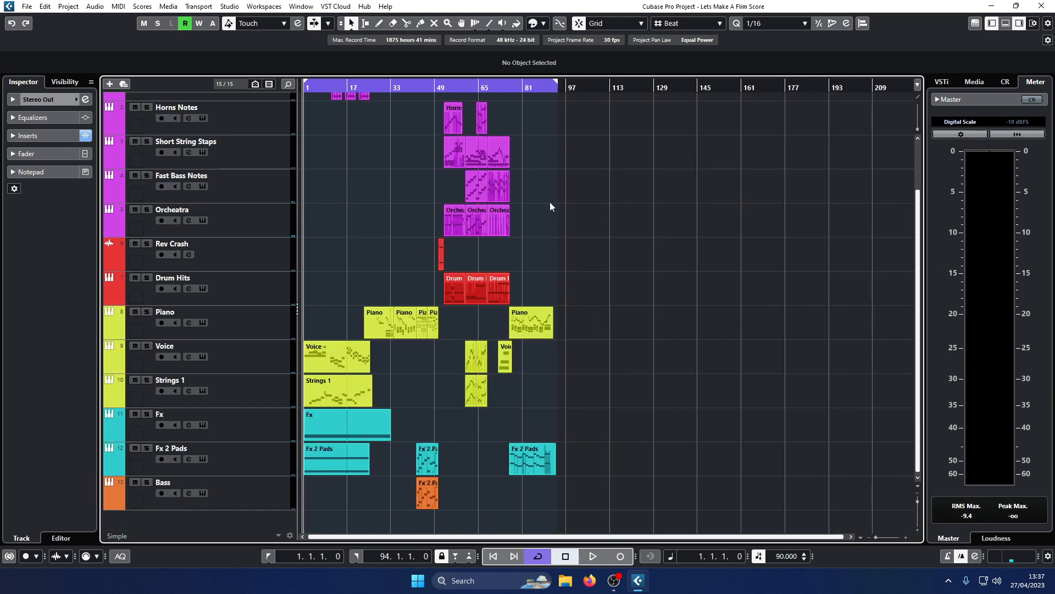
pyautogui.scroll(2, 552, 199)
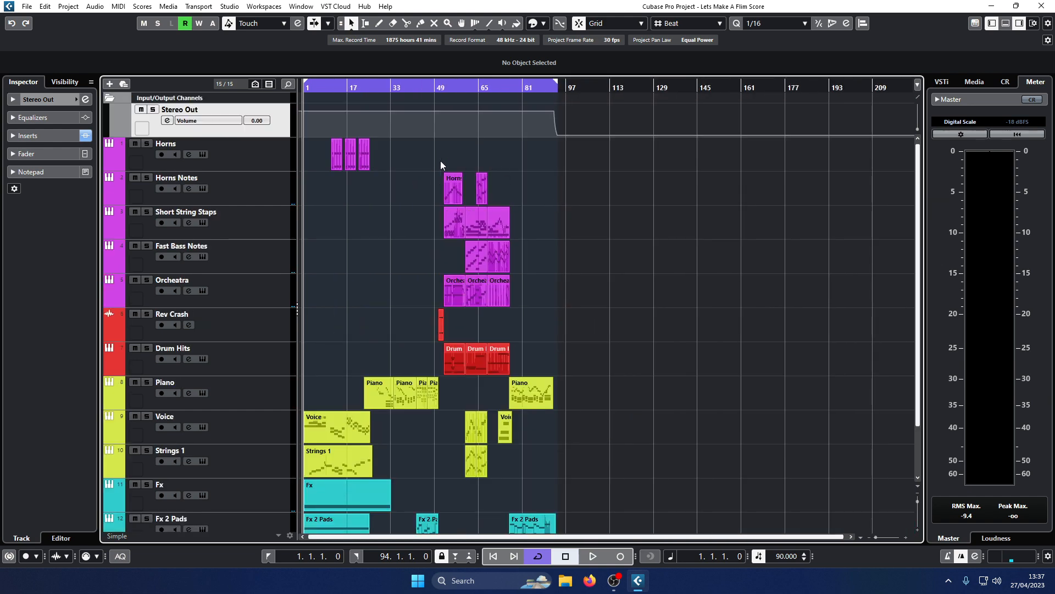
pyautogui.scroll(-2, 440, 165)
pyautogui.scroll(2, 445, 184)
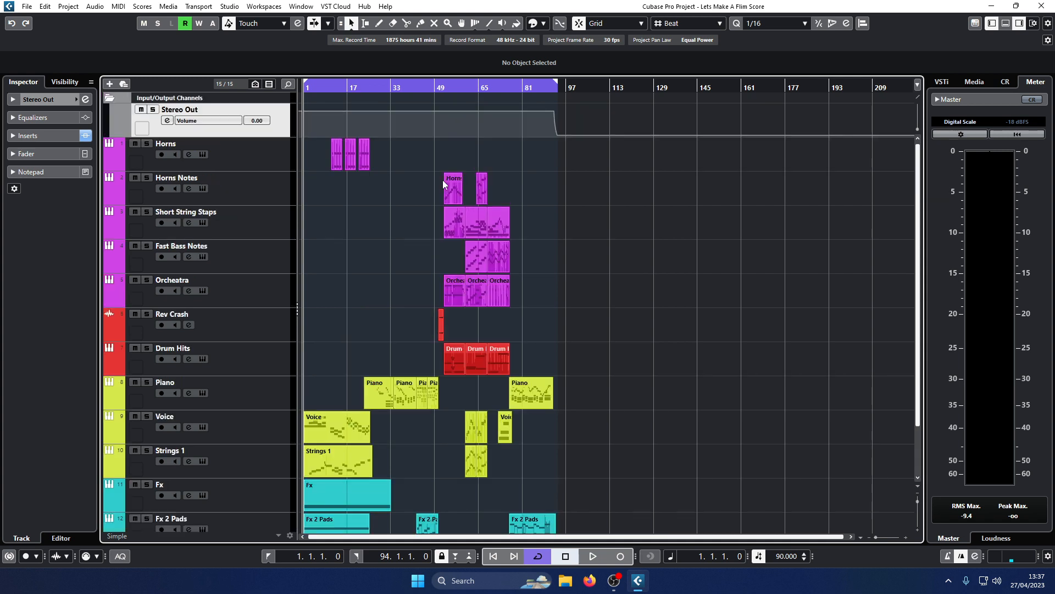